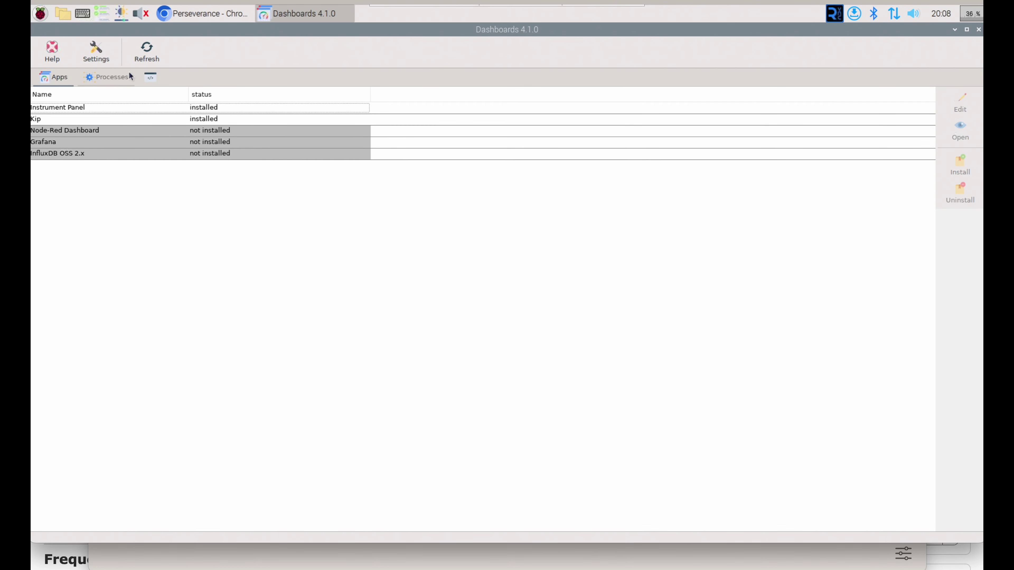
Step: Select InfluxDB OSS 2.x and install it with its dependencies, confirming the prompt
left_click(250, 143)
left_click(275, 156)
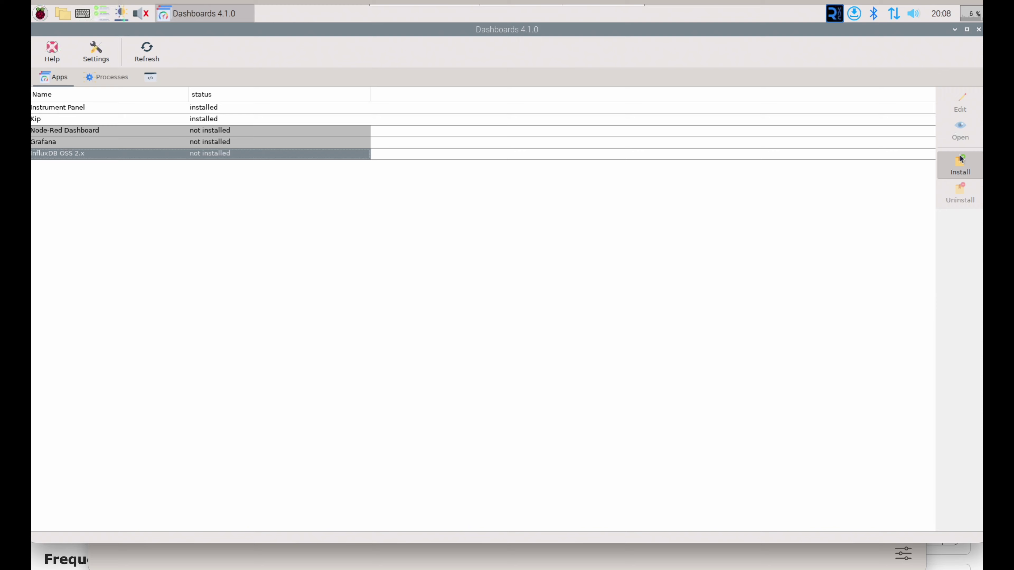
left_click(961, 164)
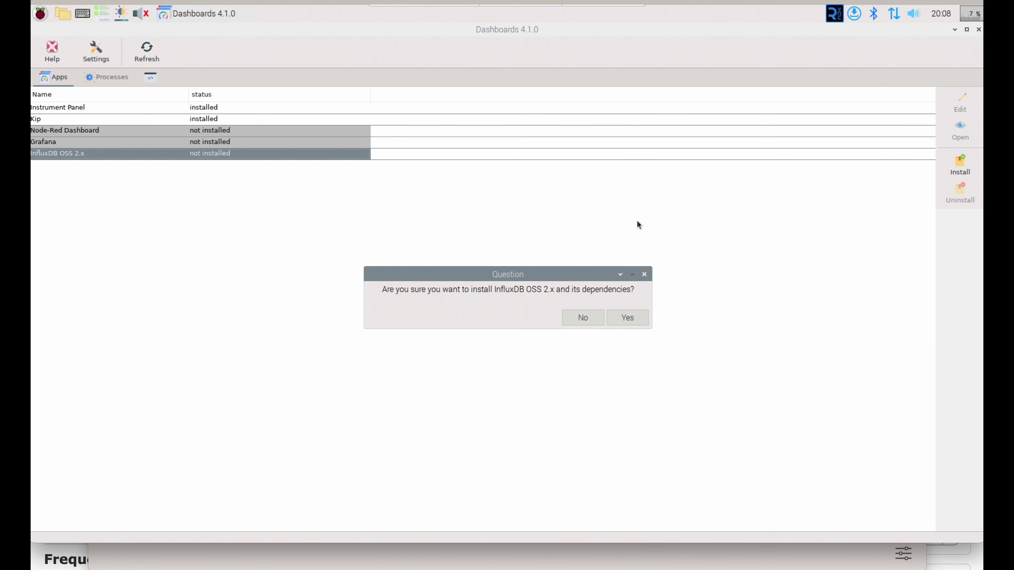
left_click(624, 319)
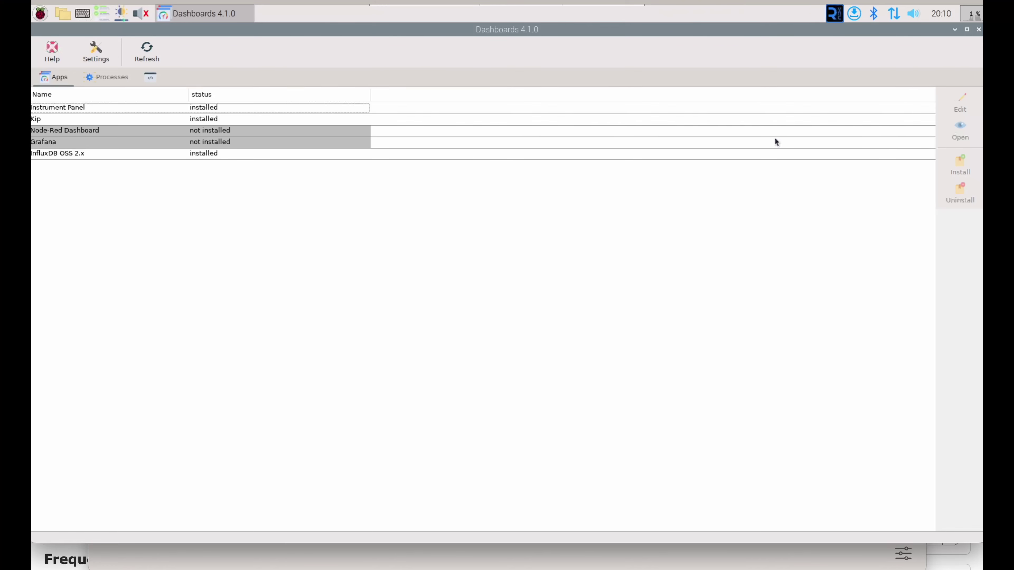
Step: Select Grafana and install it with its dependencies, confirming with Yes
left_click(356, 142)
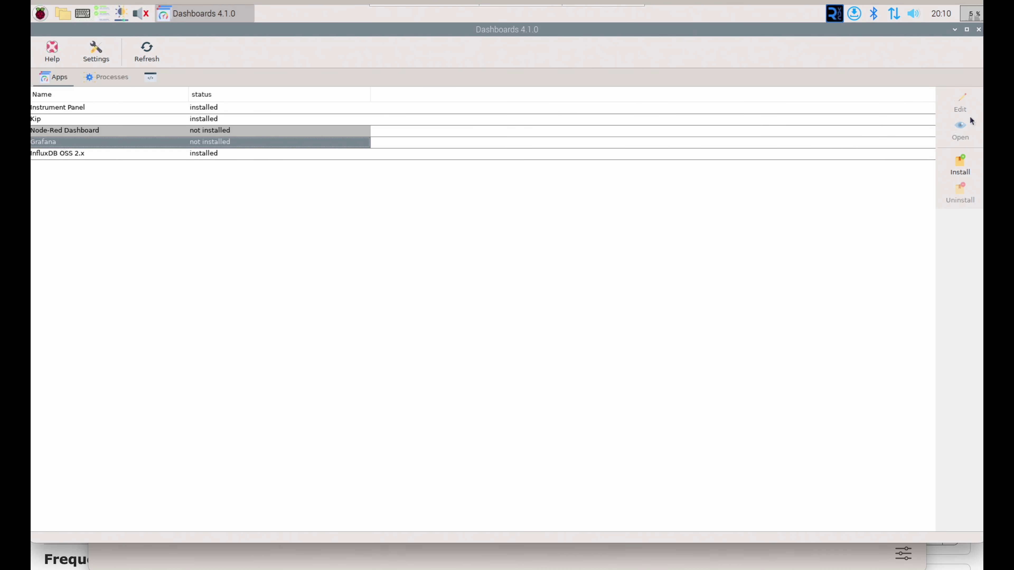
left_click(960, 169)
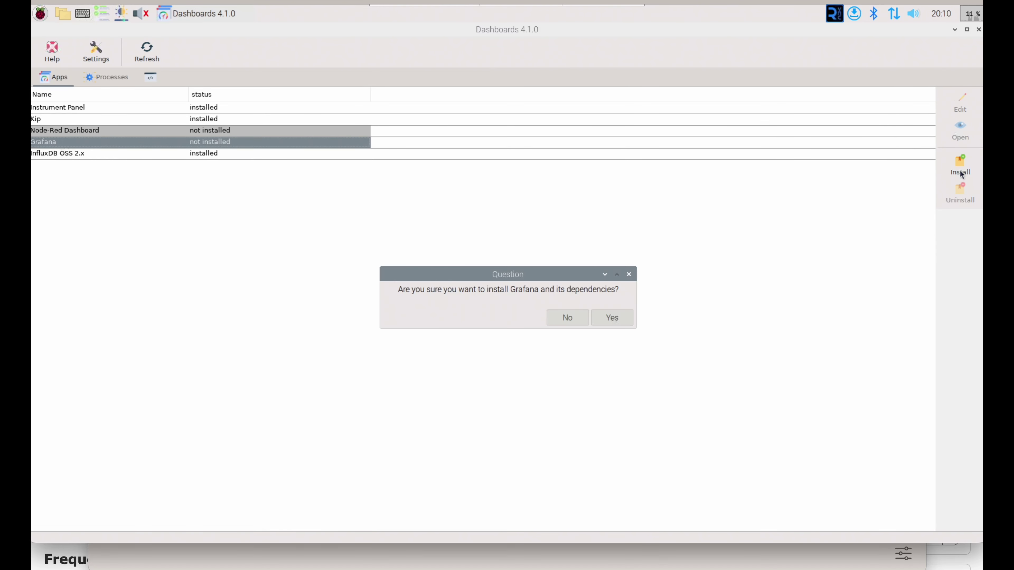
left_click(612, 317)
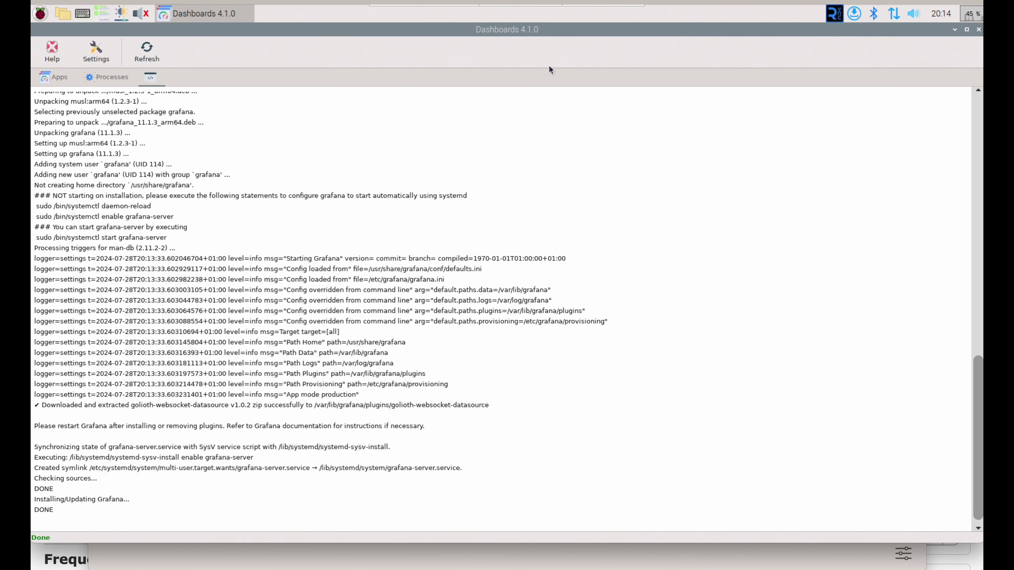
Step: Refresh the Dashboards app statuses and launch the newly installed Grafana in the browser
left_click(61, 78)
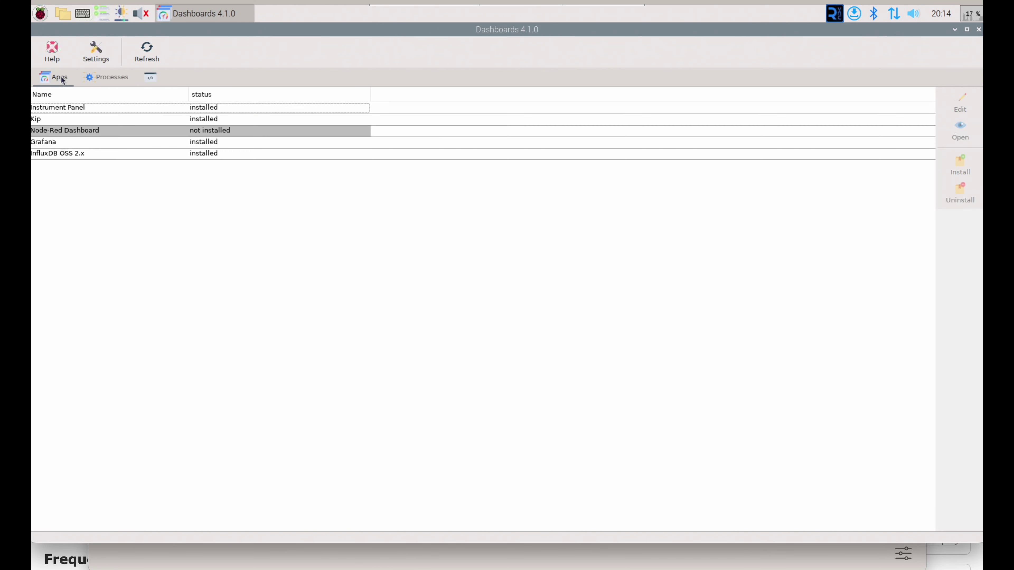
left_click(147, 51)
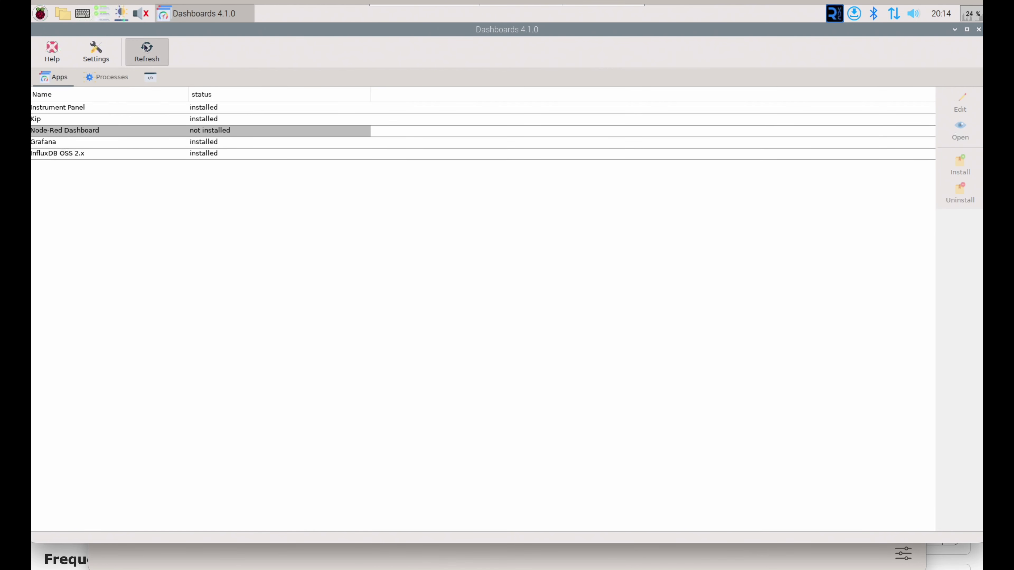
left_click(198, 144)
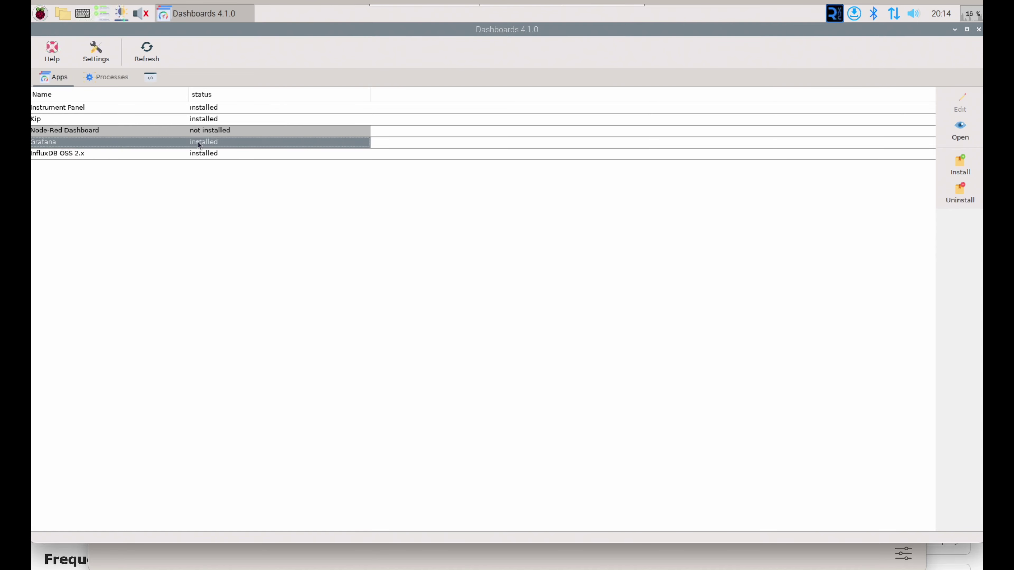
left_click(960, 133)
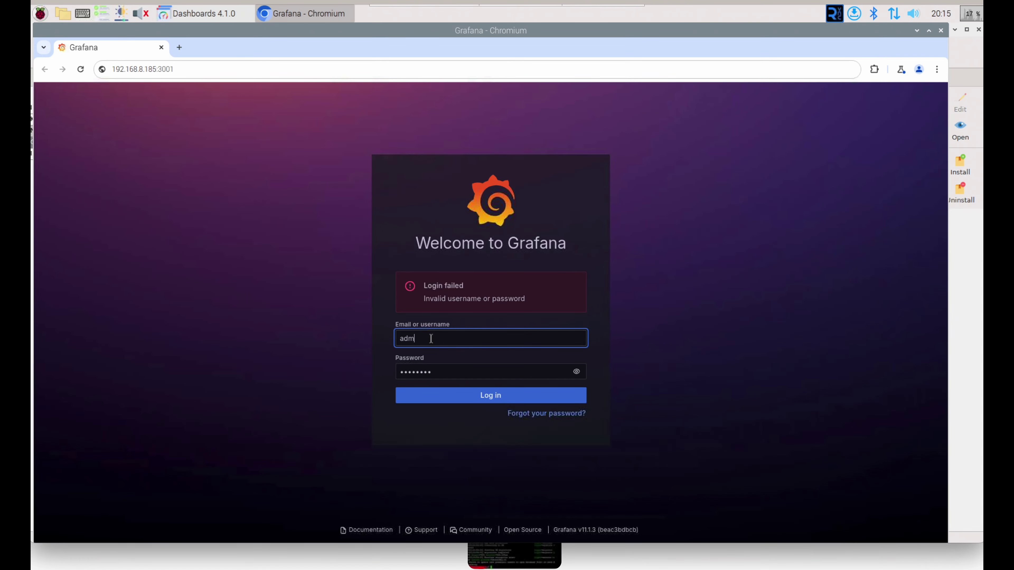
Step: Log in to Grafana with the default admin credentials
type("in")
key("Tab")
type("admin")
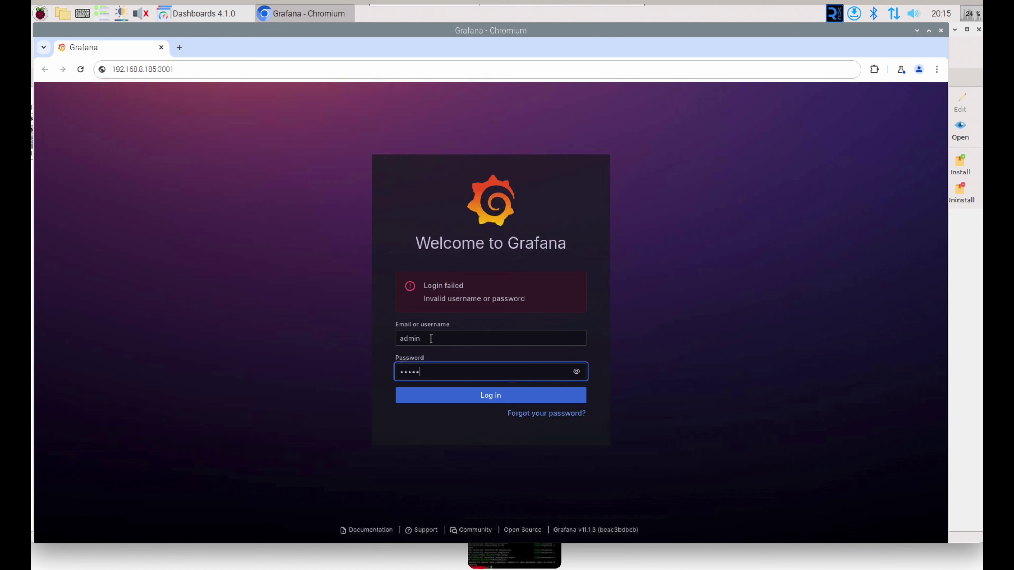
key("Return")
Step: Submit a new administrator password and dismiss the browser's save-password prompt
key("ctrl+v")
key("Tab")
key("ctrl+v")
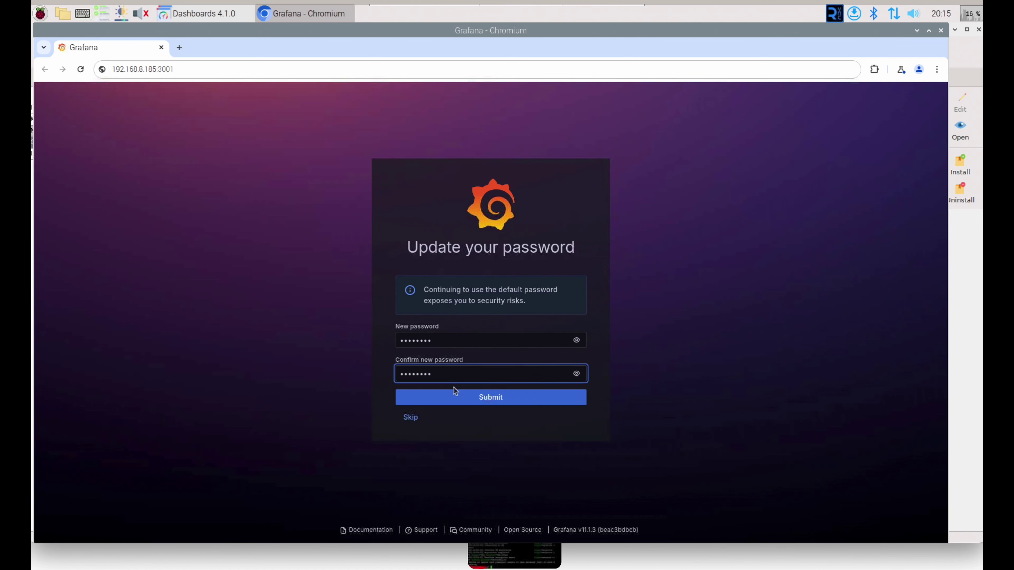
left_click(459, 399)
left_click(799, 168)
type("admi")
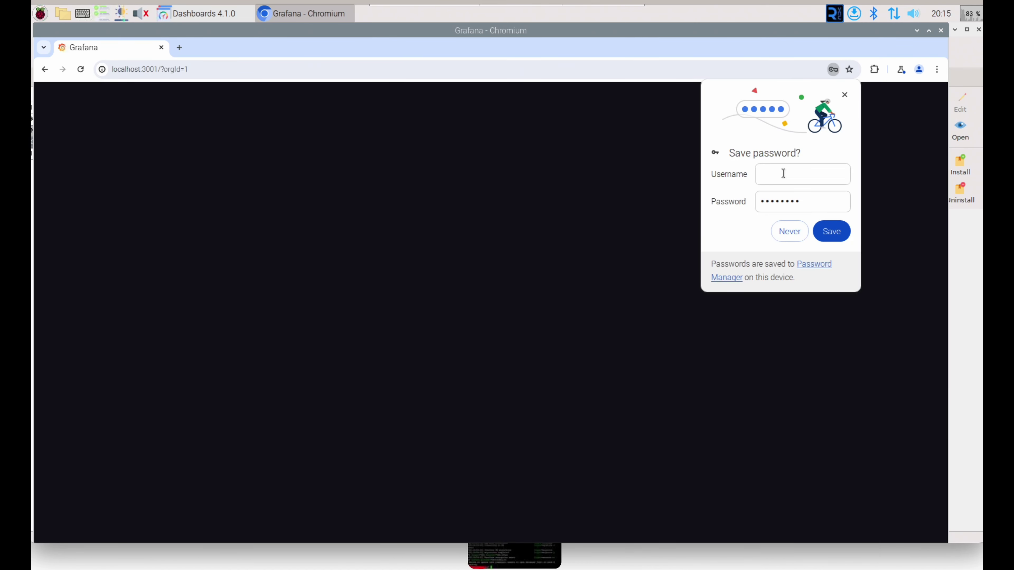
left_click(783, 173)
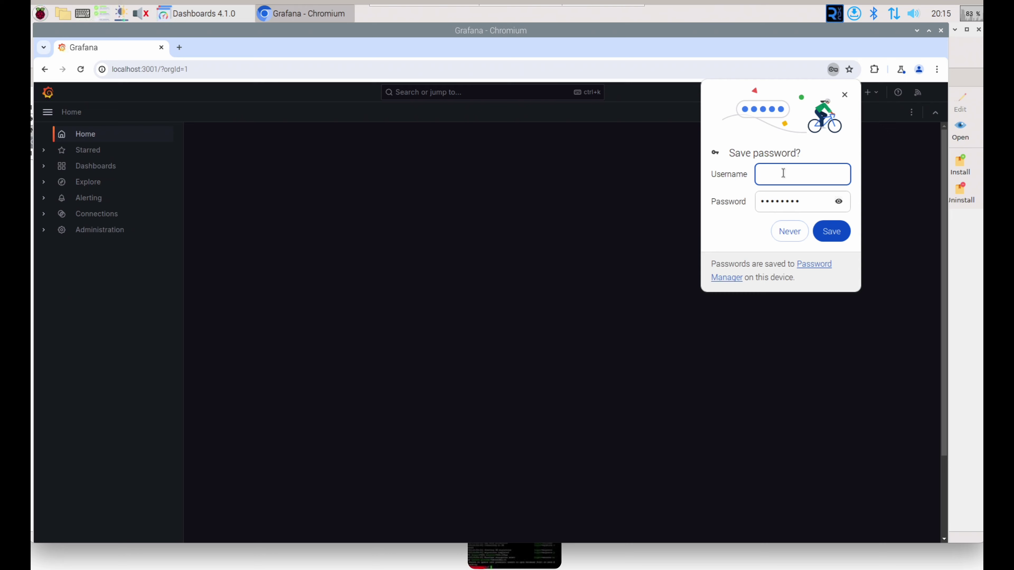
type("admin")
left_click(790, 231)
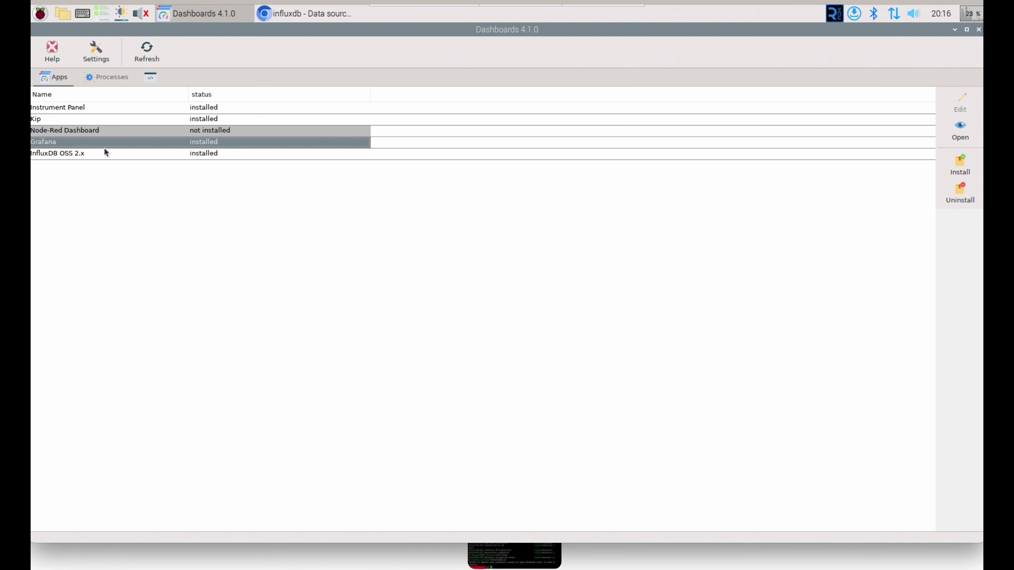
Step: Open InfluxDB and complete initial setup with a new user, organization and bucket Perseverance
left_click(80, 153)
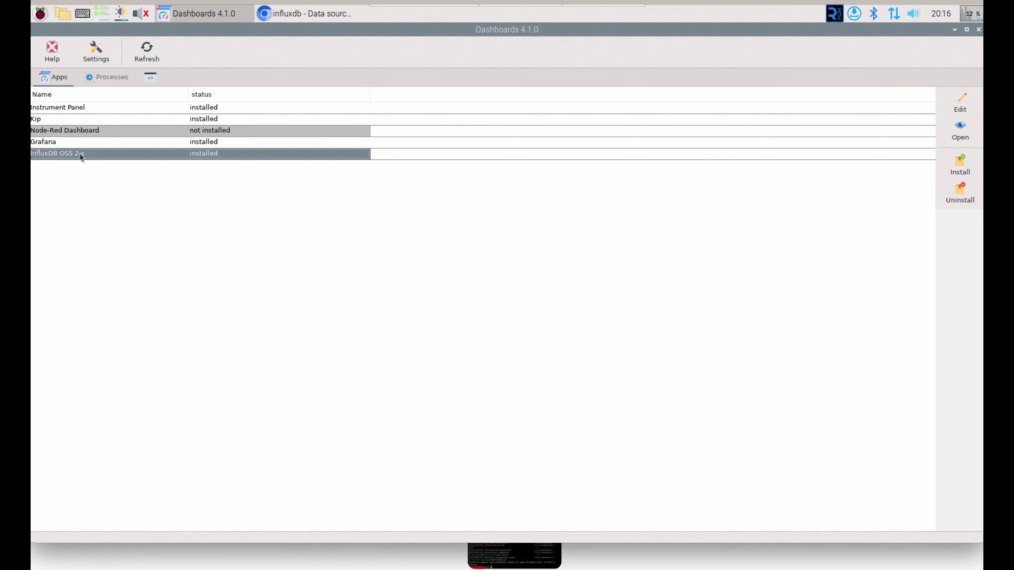
left_click(959, 131)
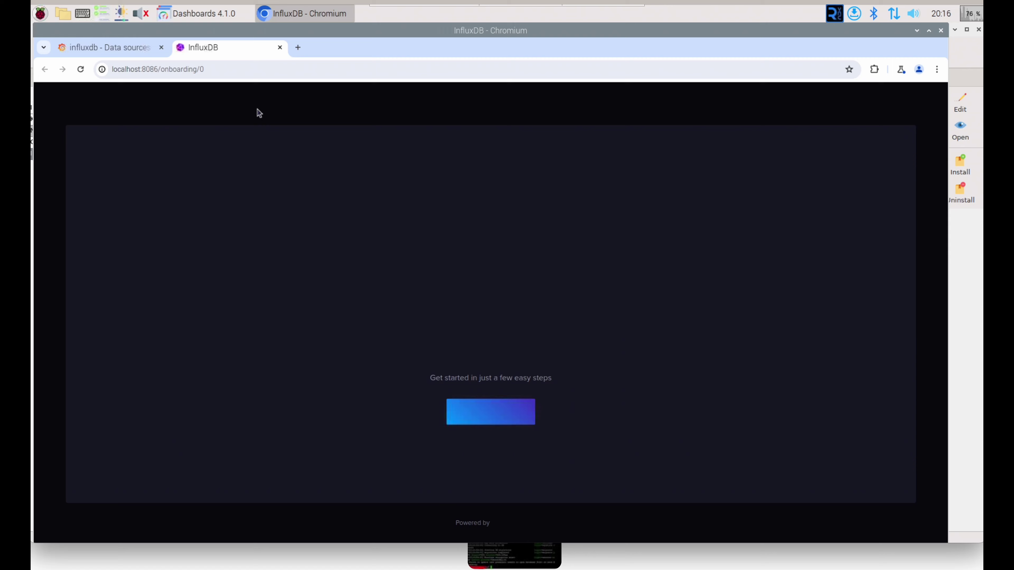
left_click(486, 414)
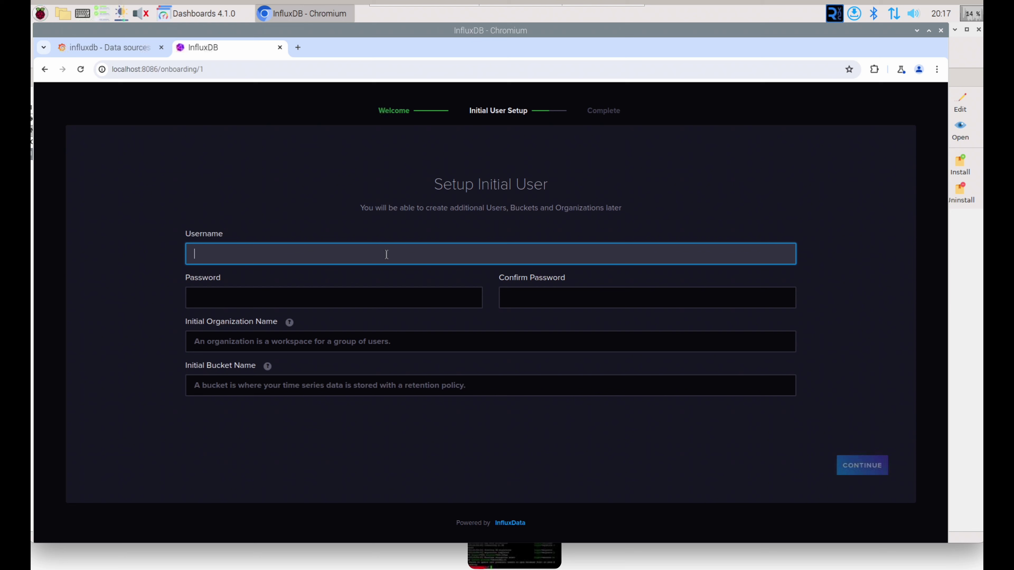
type("per")
type("sev")
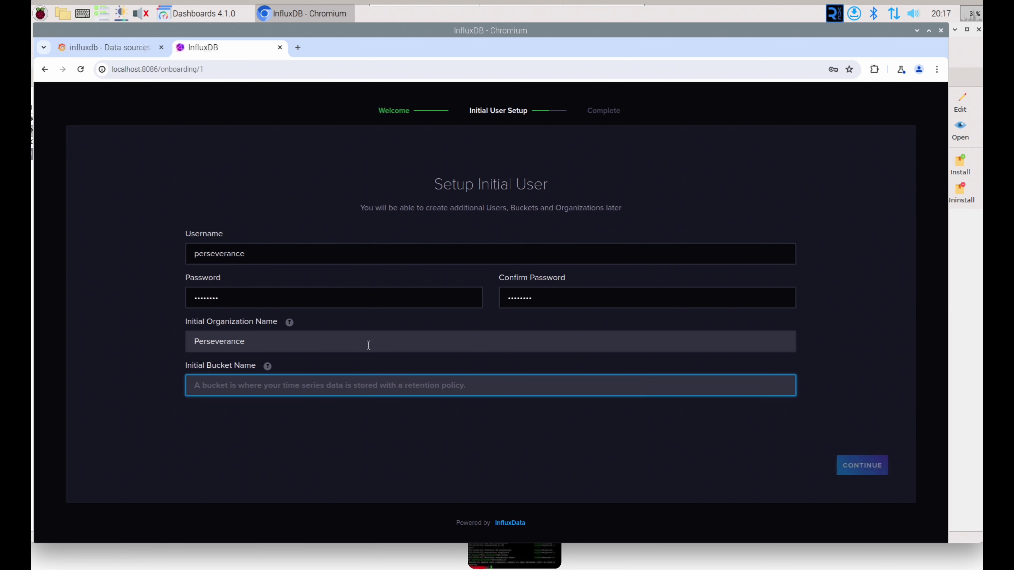
type("P")
type("erse")
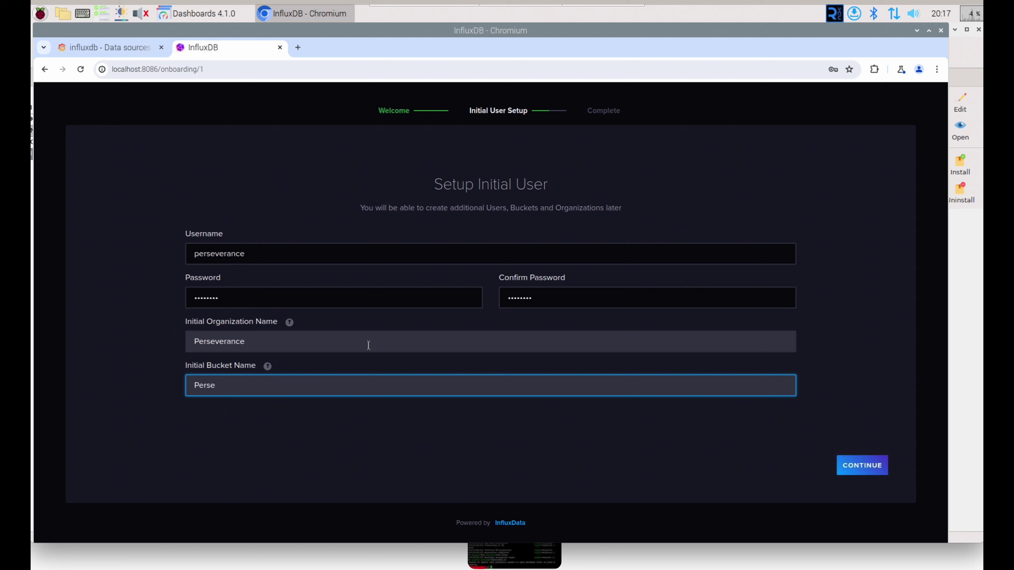
type("verance")
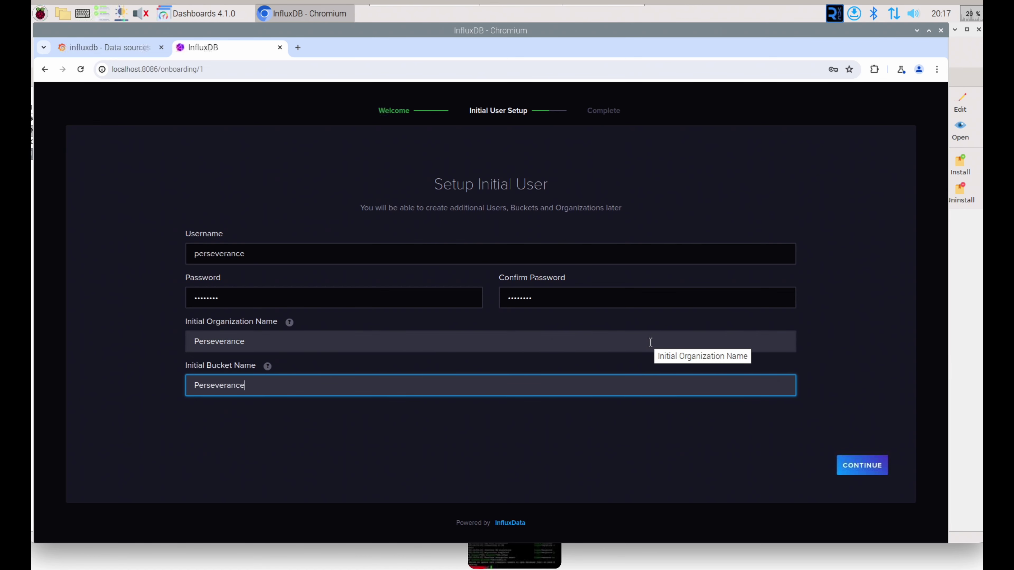
left_click(857, 474)
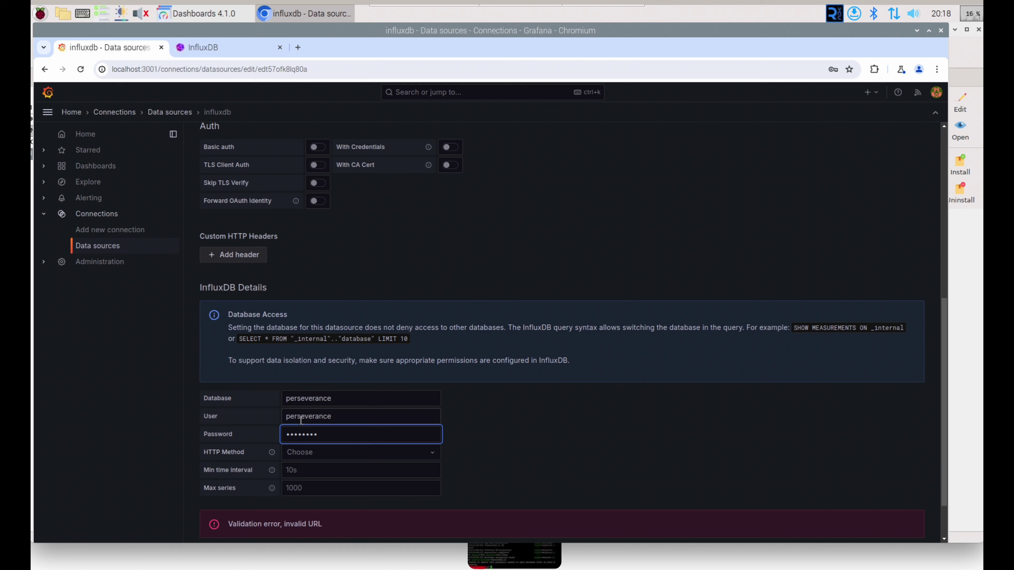
Step: Run Save & test on the influxdb data source with the perseverance database
scroll(302, 422, "down", 3)
left_click(271, 520)
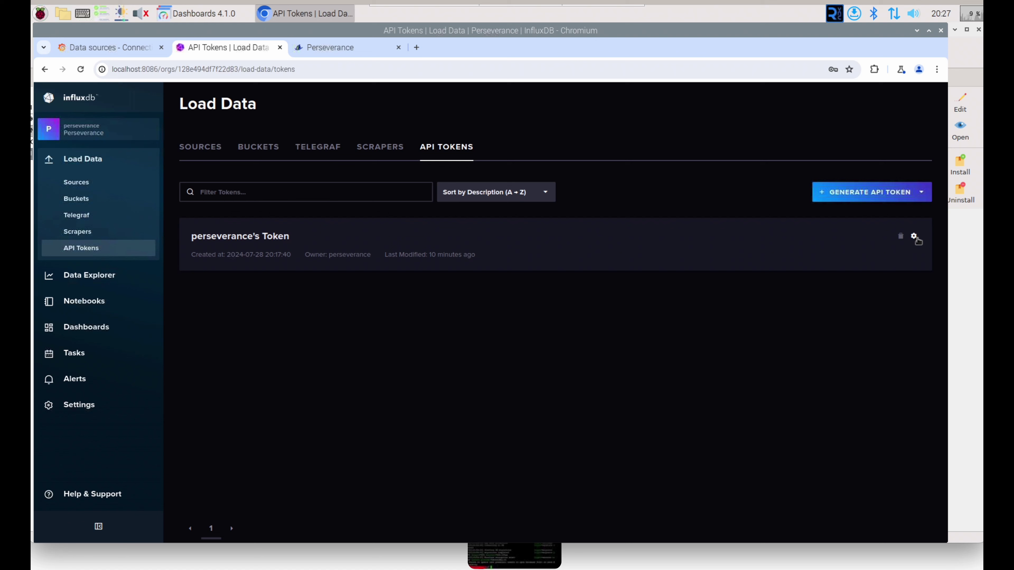
Step: Generate an All Access API token described 'Perseverance API', save it and copy it
left_click(915, 238)
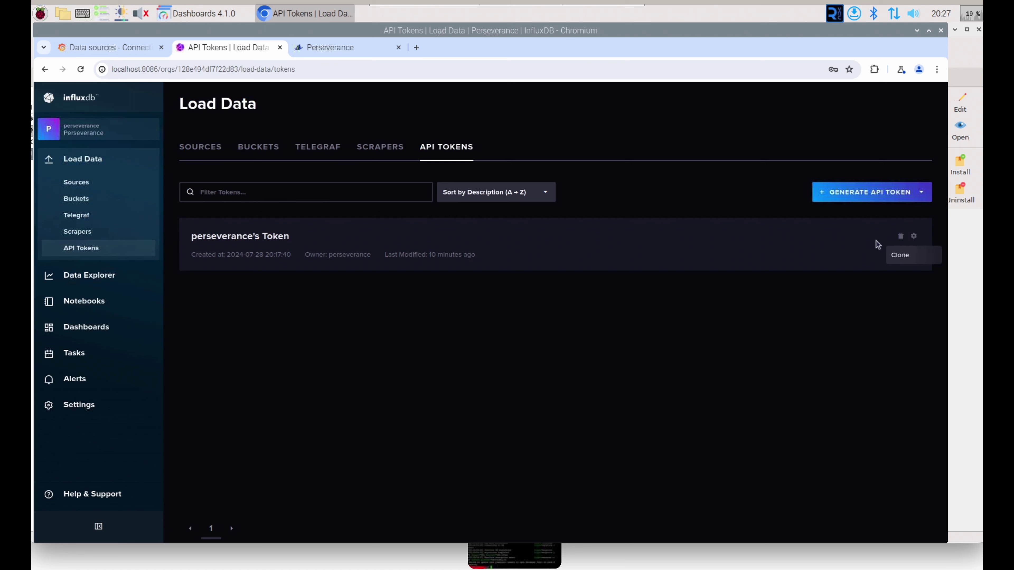
left_click(889, 195)
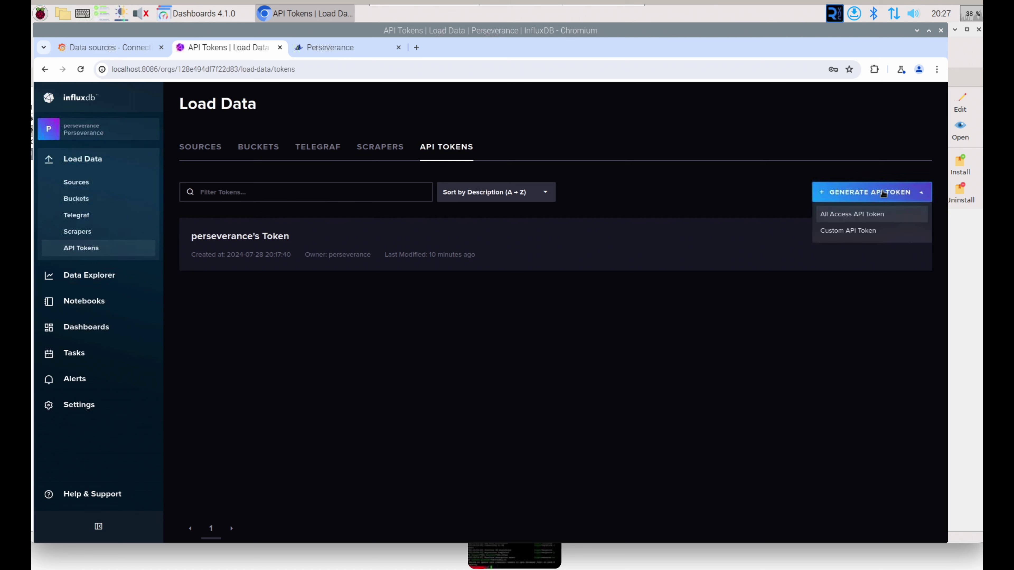
left_click(876, 215)
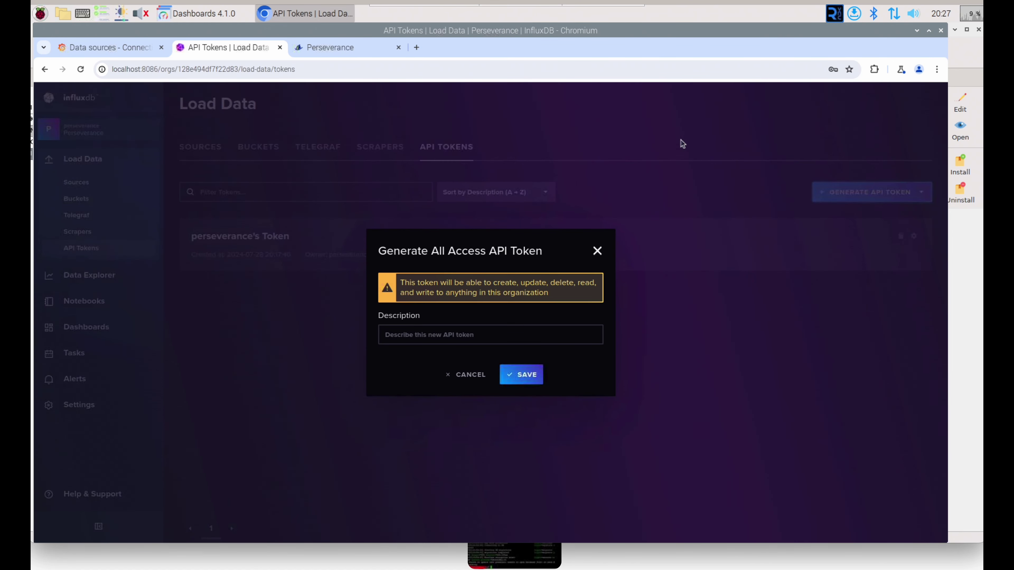
left_click(492, 336)
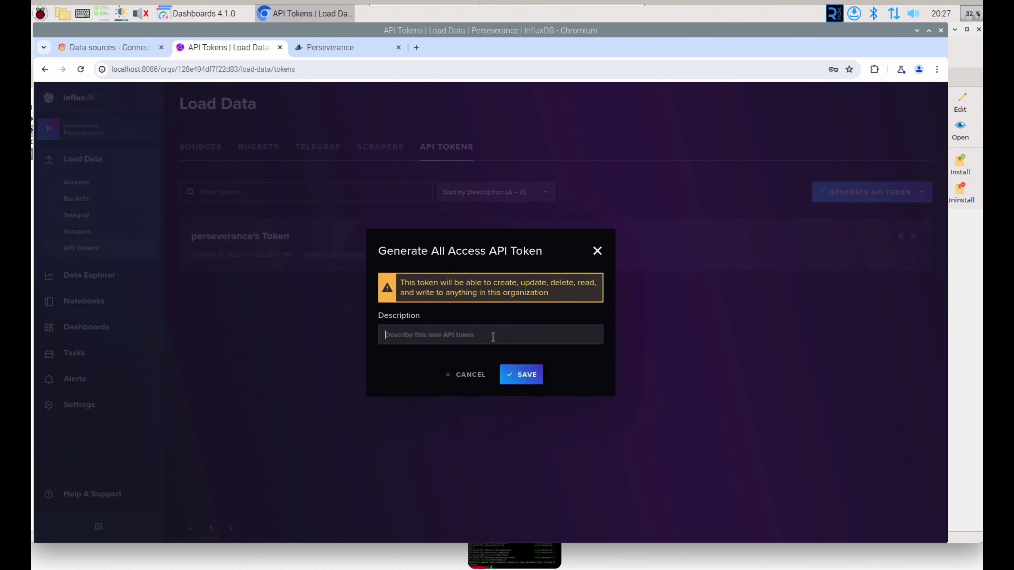
type("Perse")
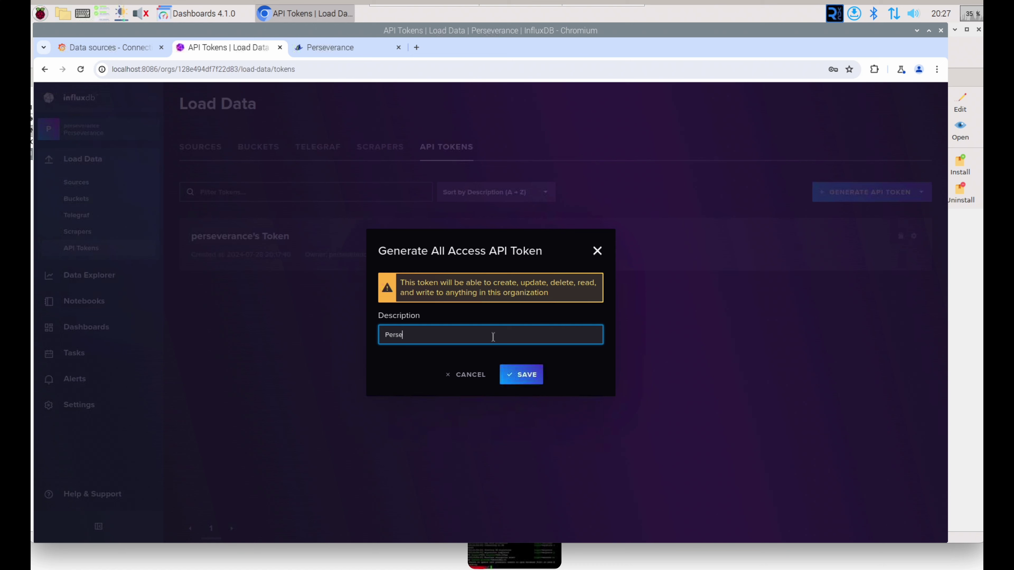
type("verance API")
left_click(515, 374)
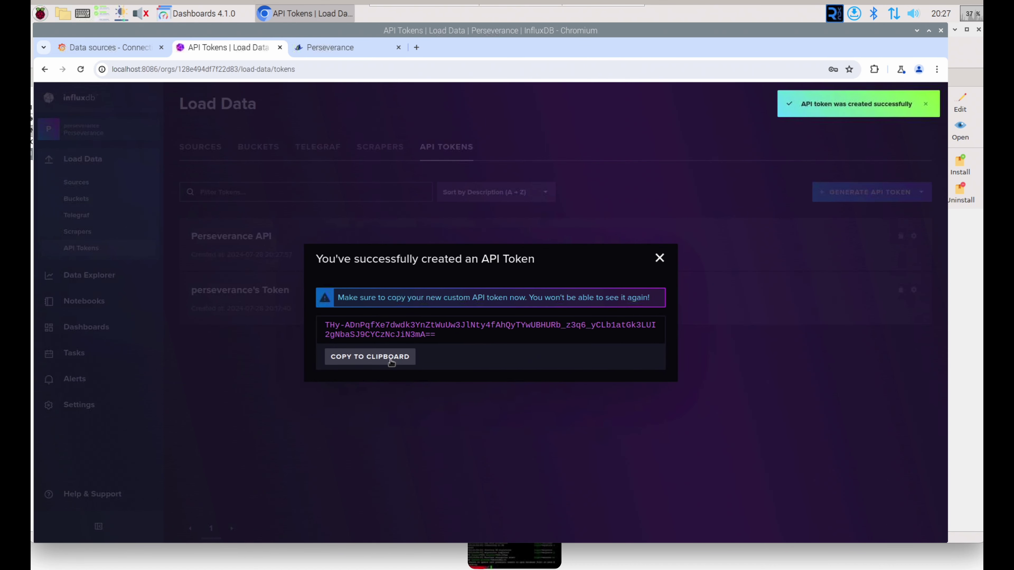
left_click(370, 357)
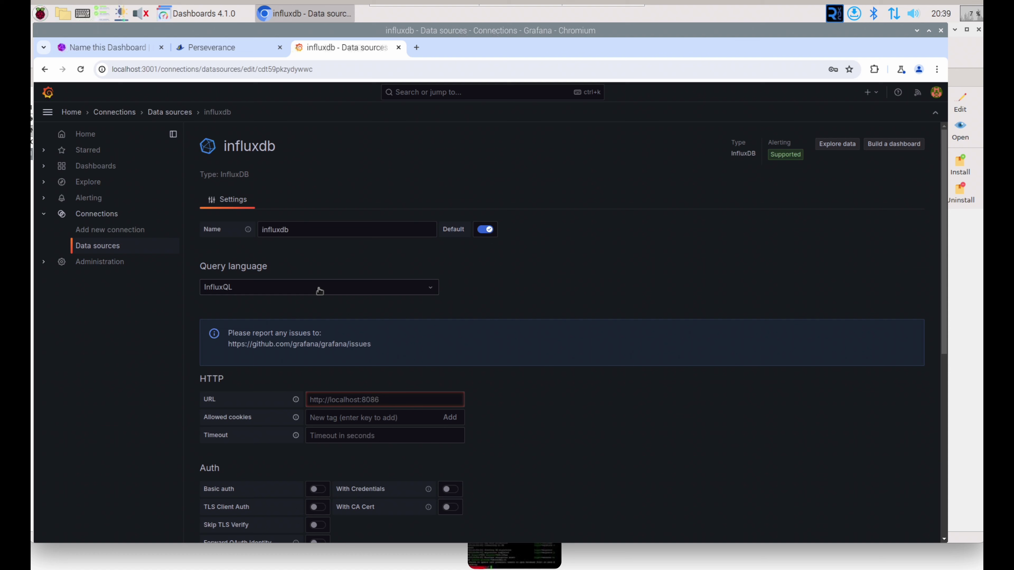
Step: Set the query language to Flux and rename the data source to Perseverance
left_click(340, 288)
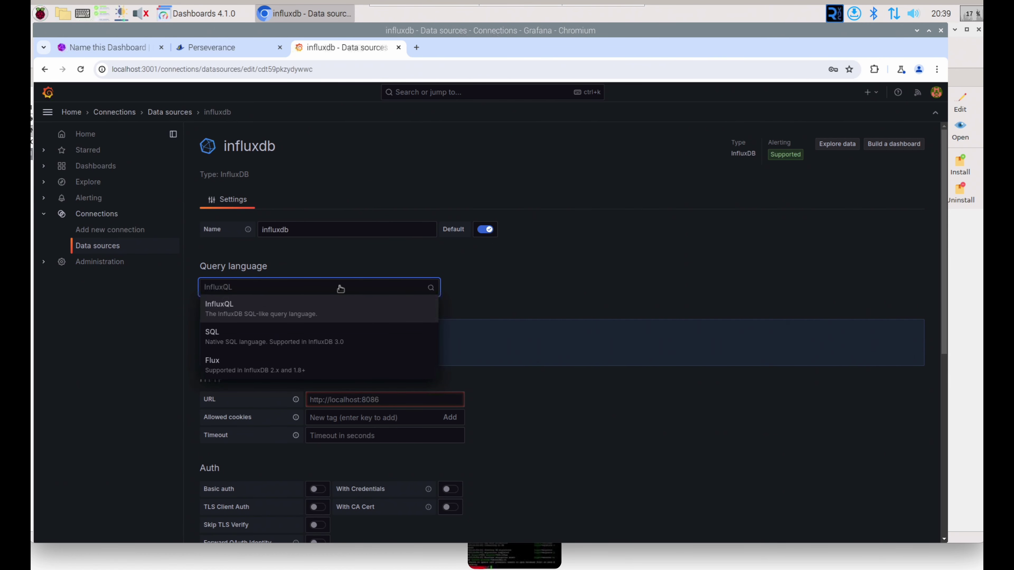
left_click(287, 367)
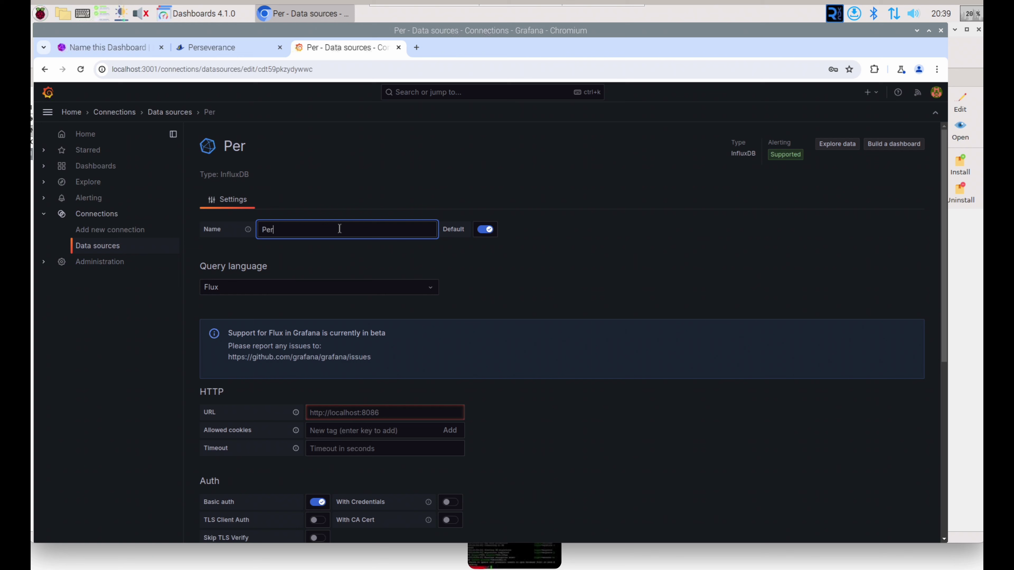
type("severance")
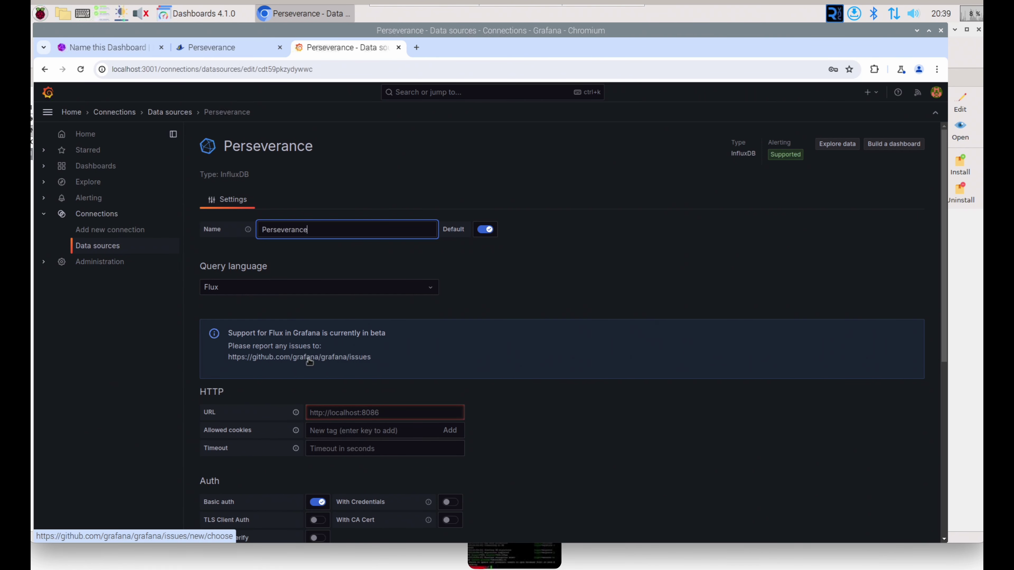
Step: Fill in organization Perseverance, paste the API token, and set default bucket Perseverance
scroll(306, 359, "down", 1)
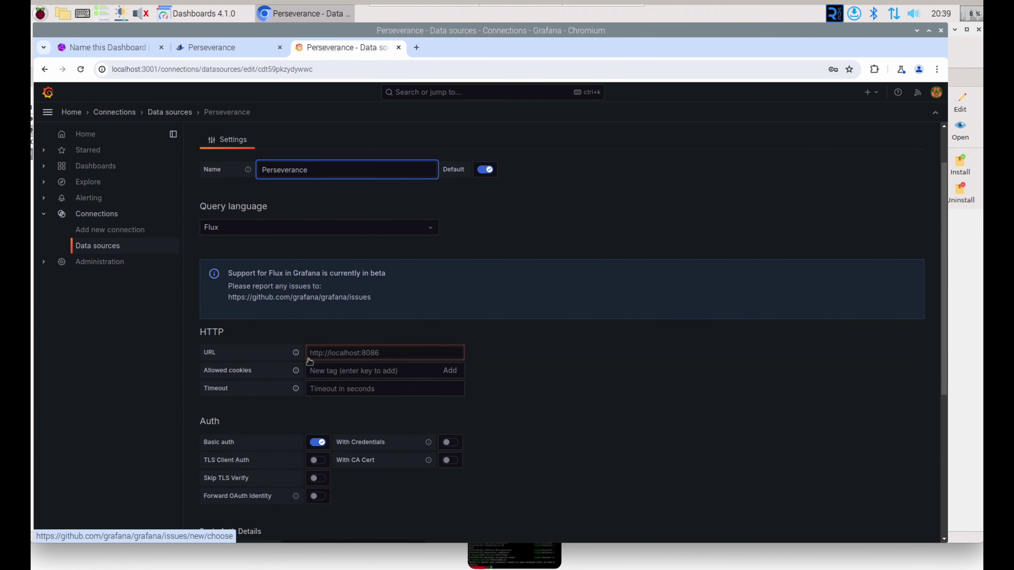
scroll(309, 359, "down", 3)
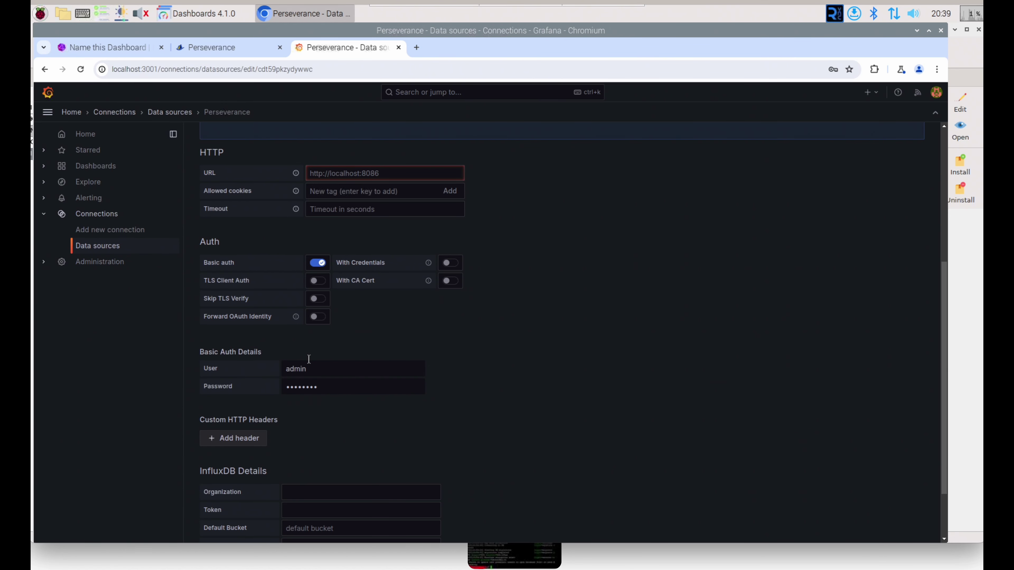
scroll(308, 359, "down", 2)
left_click(315, 413)
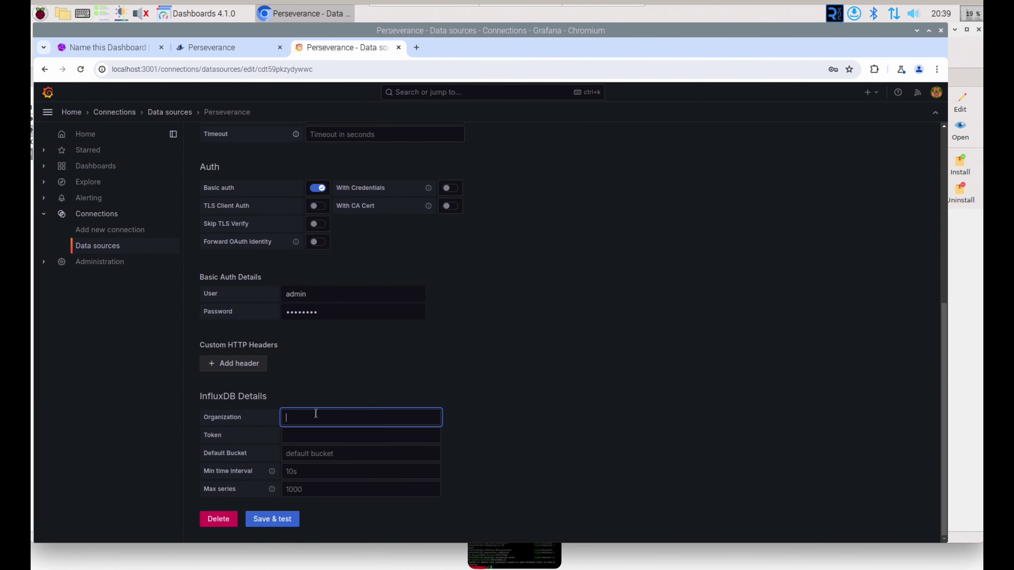
type("Per")
type("se")
type("ver")
type("and")
left_click(330, 437)
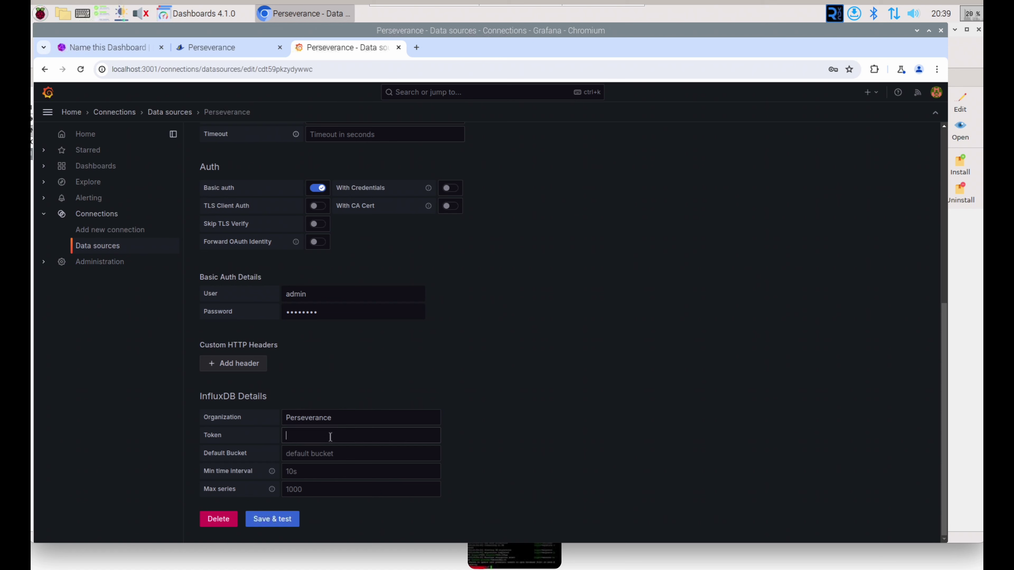
right_click(330, 437)
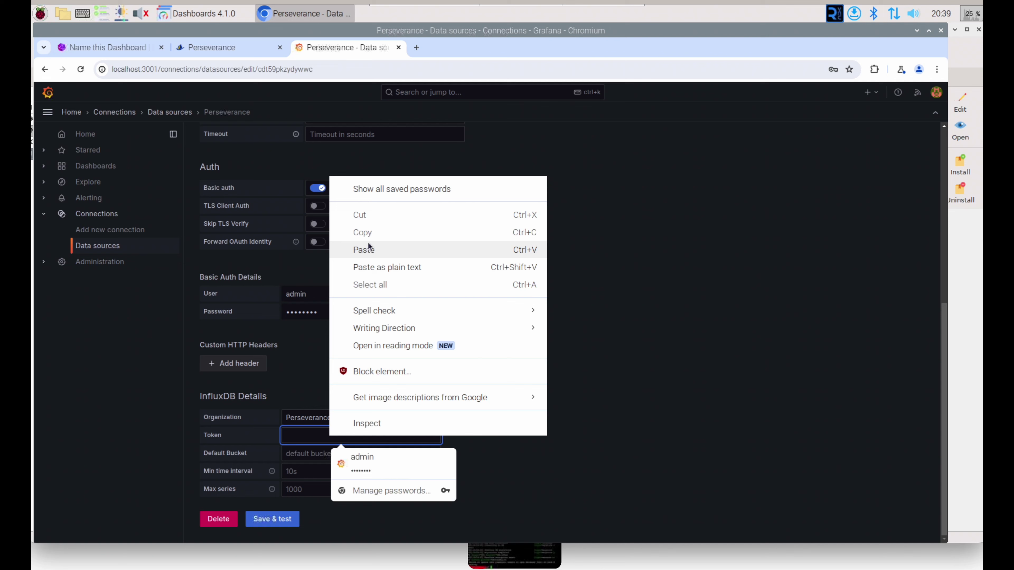
left_click(373, 251)
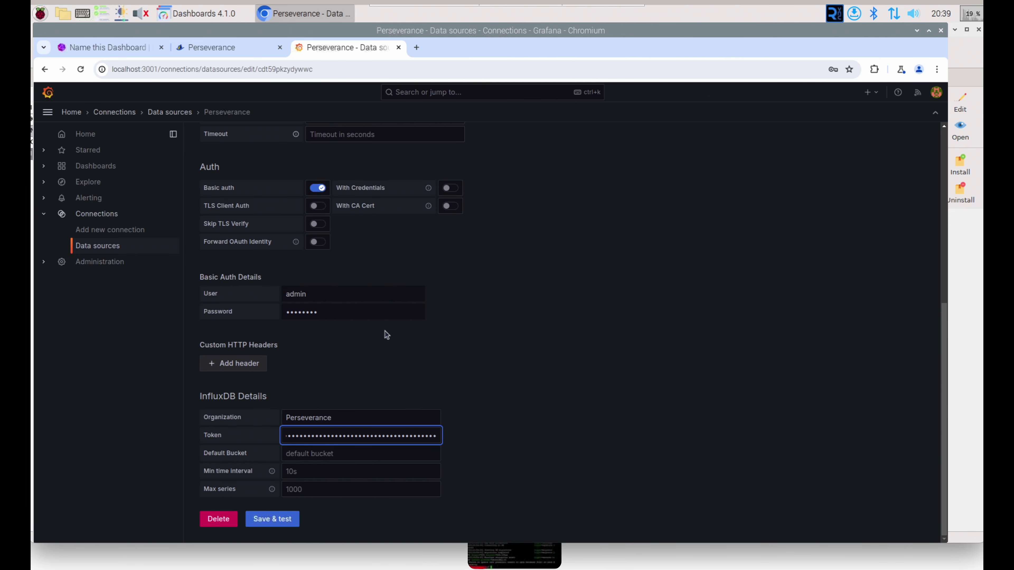
key("Tab")
type("Perse")
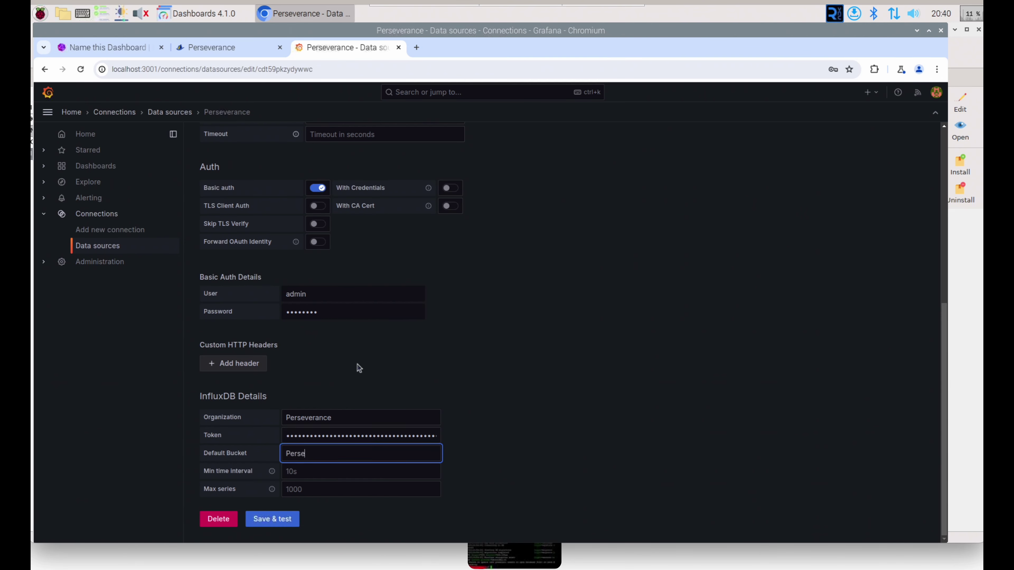
type("verance")
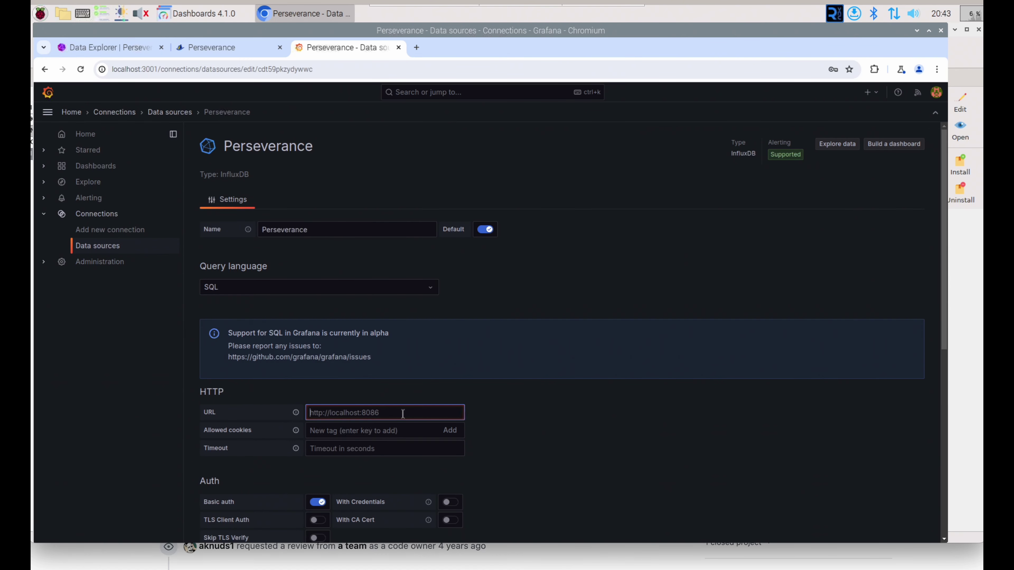
type("http://local")
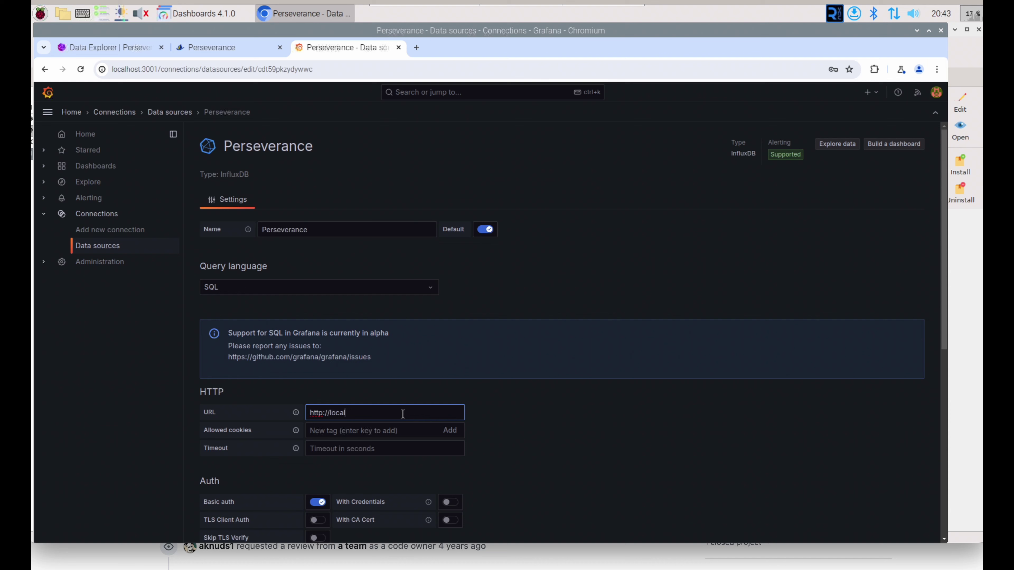
type("host:8086")
scroll(359, 447, "down", 7)
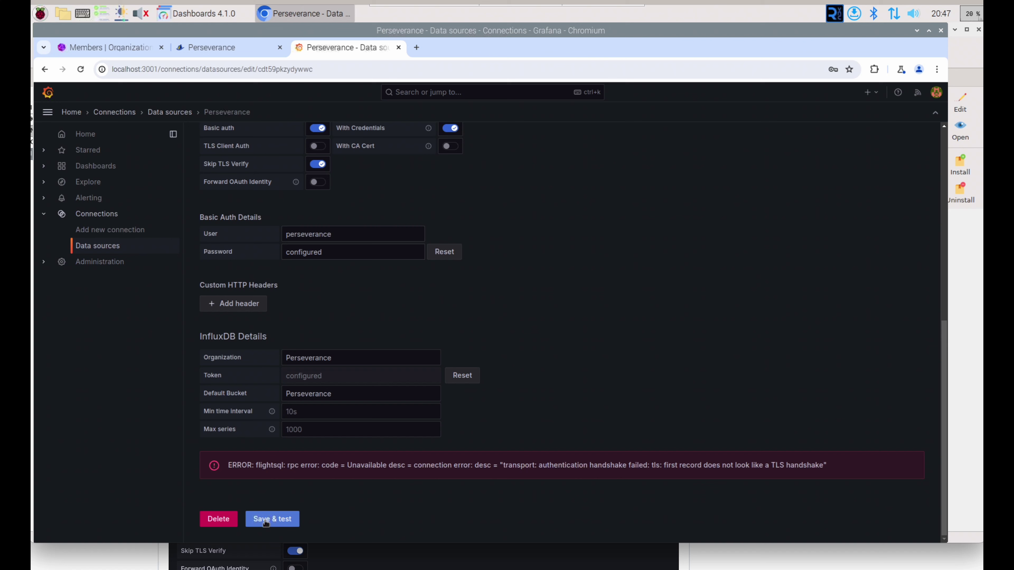
left_click(265, 519)
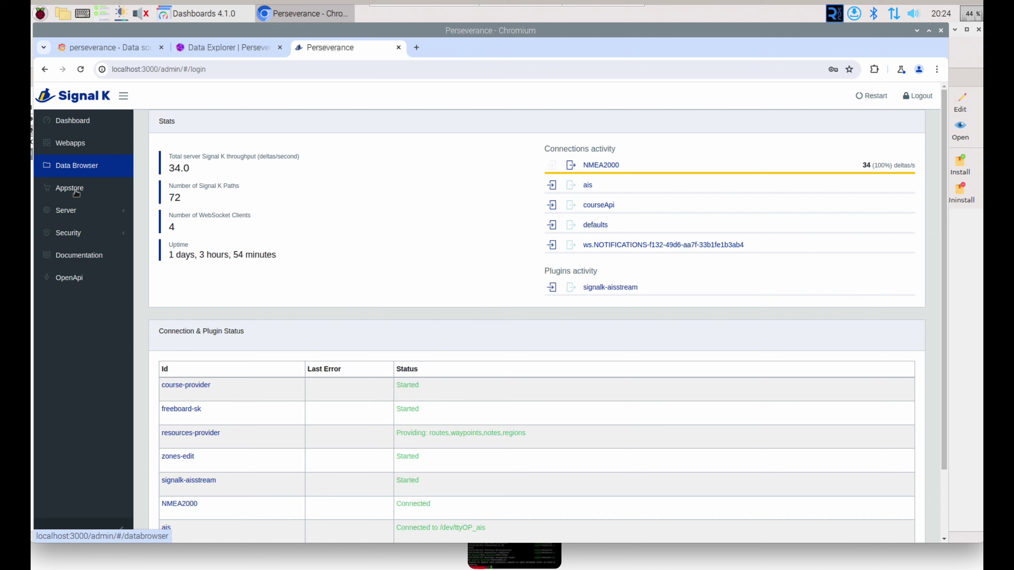
Step: Search the Signal K Appstore for 'infl' and install the signalk-to-influxdb2 plugin
left_click(71, 188)
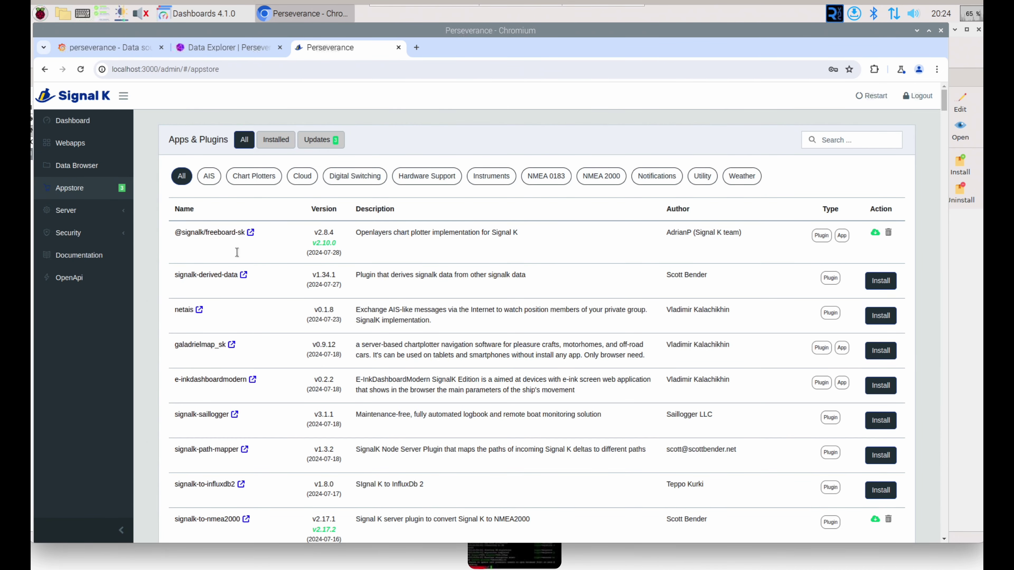
left_click(842, 141)
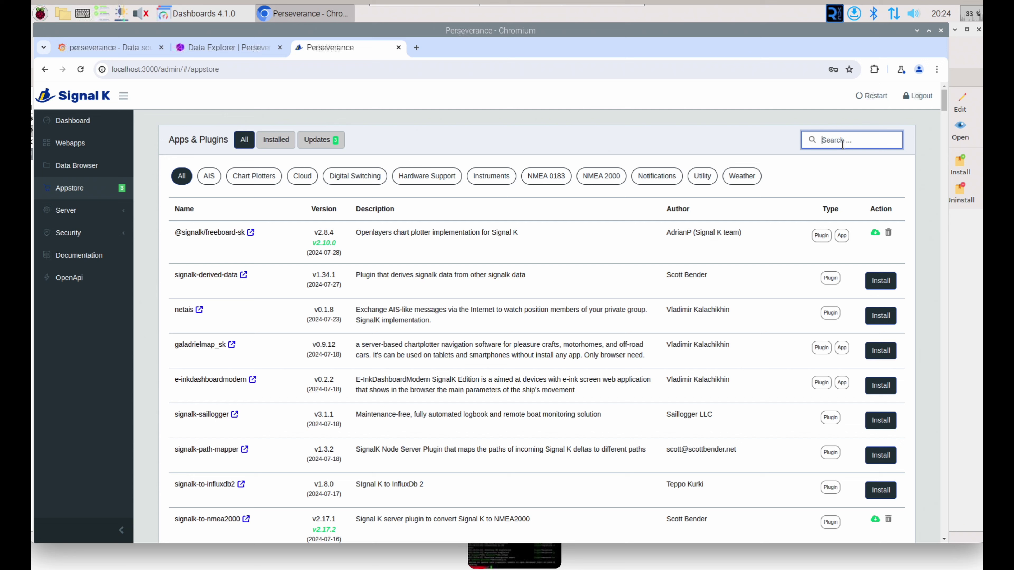
type("infl")
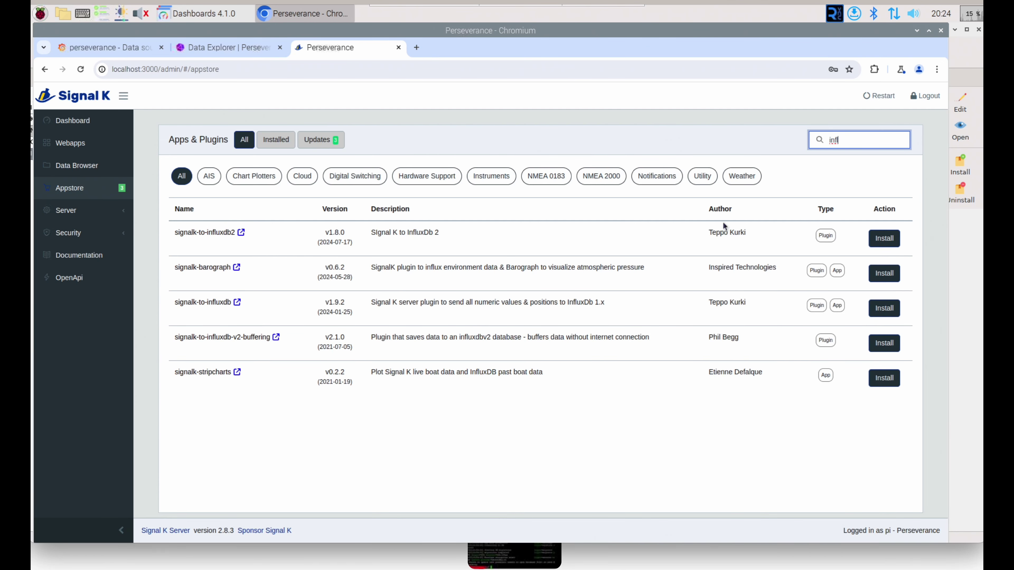
left_click(892, 238)
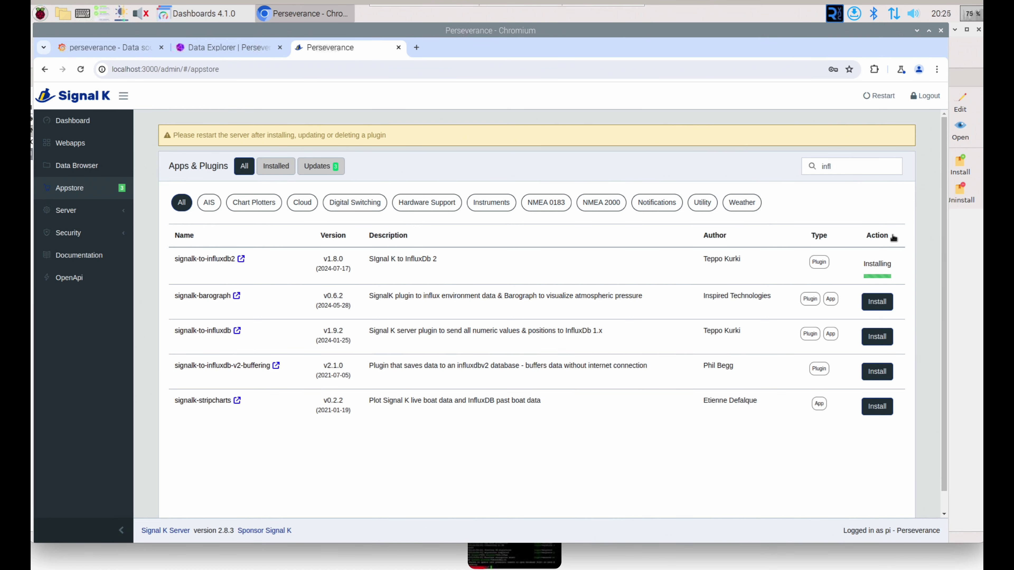
left_click(66, 210)
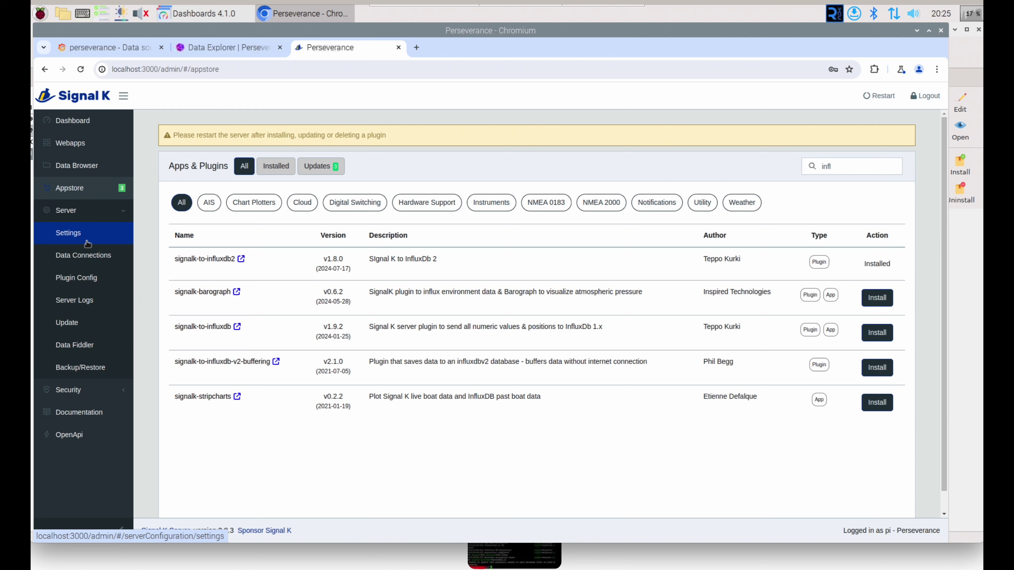
Step: Restart Signal K from Plugin Config, then reopen Plugin Config to see Signal K to InfluxDb 2
left_click(76, 277)
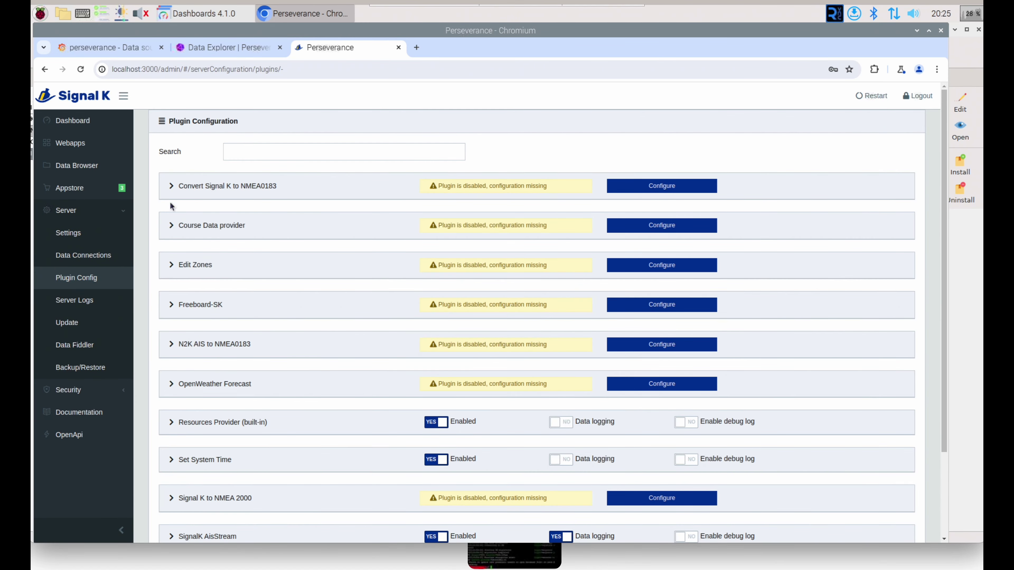
scroll(169, 208, "down", 3)
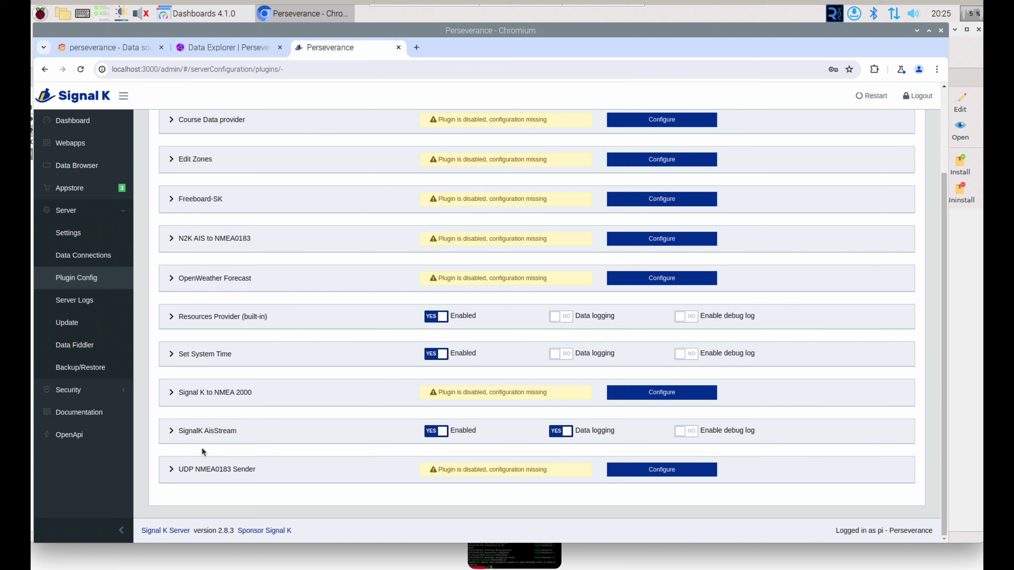
left_click(876, 98)
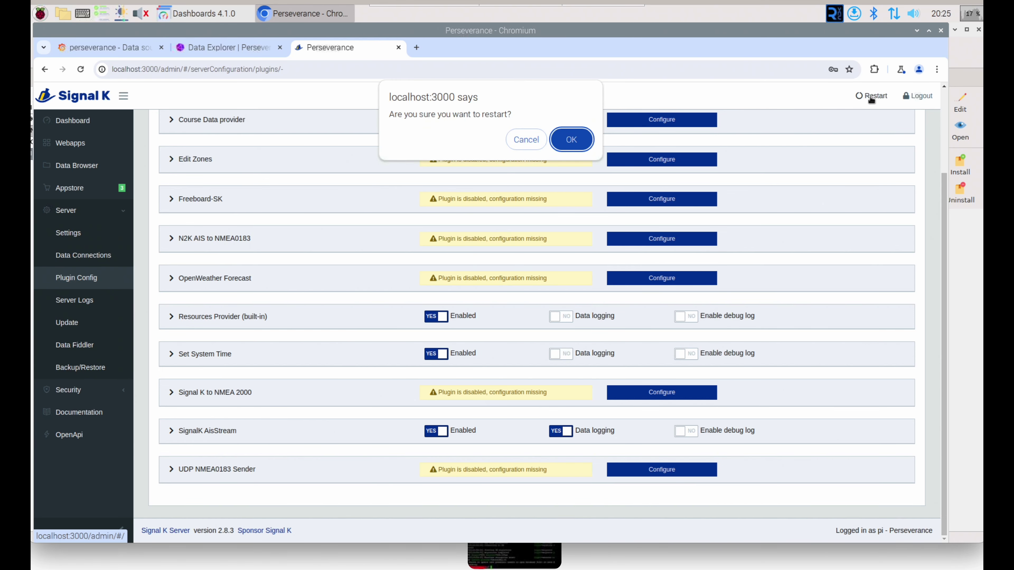
left_click(578, 143)
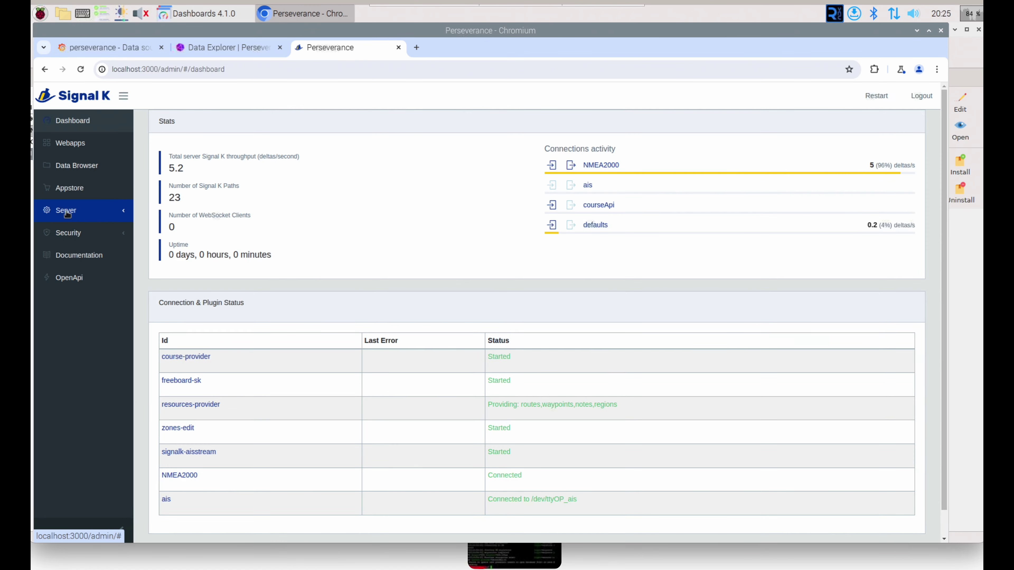
left_click(67, 212)
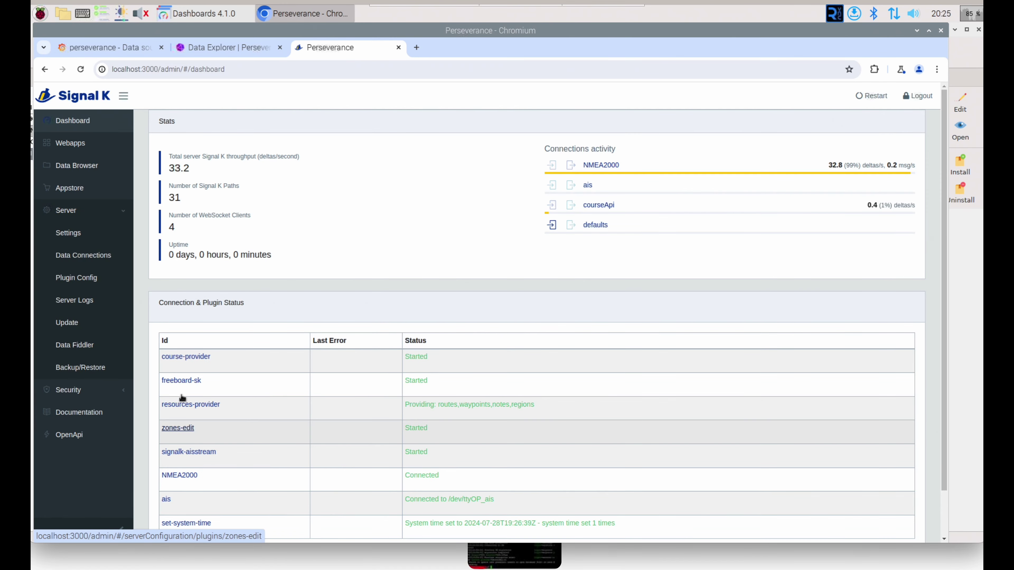
left_click(91, 277)
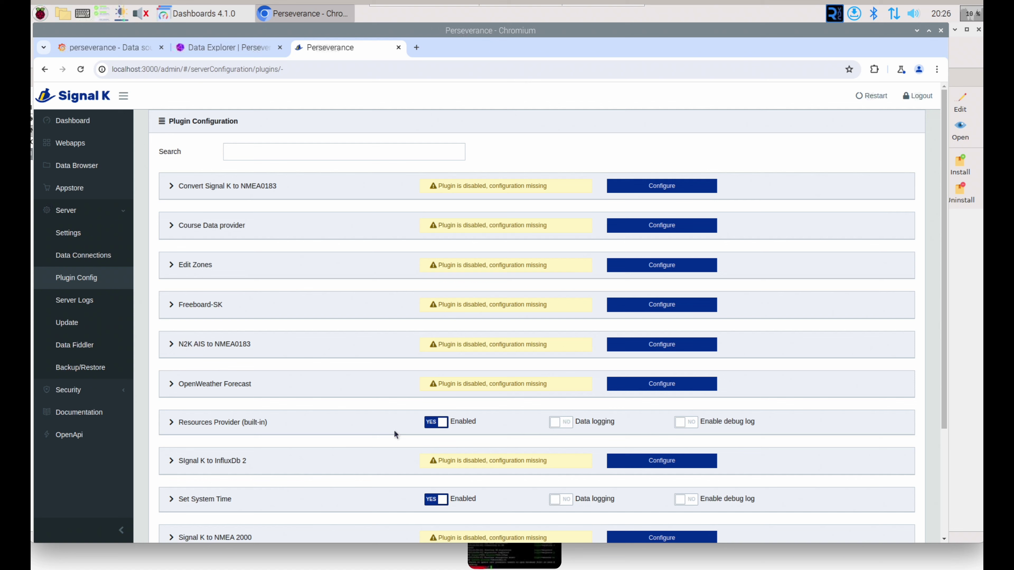
Step: Add an InfluxDB connection to Signal K to InfluxDb 2 with the pasted API token, organisation perseverance and bucket Perseverance, and submit
left_click(654, 462)
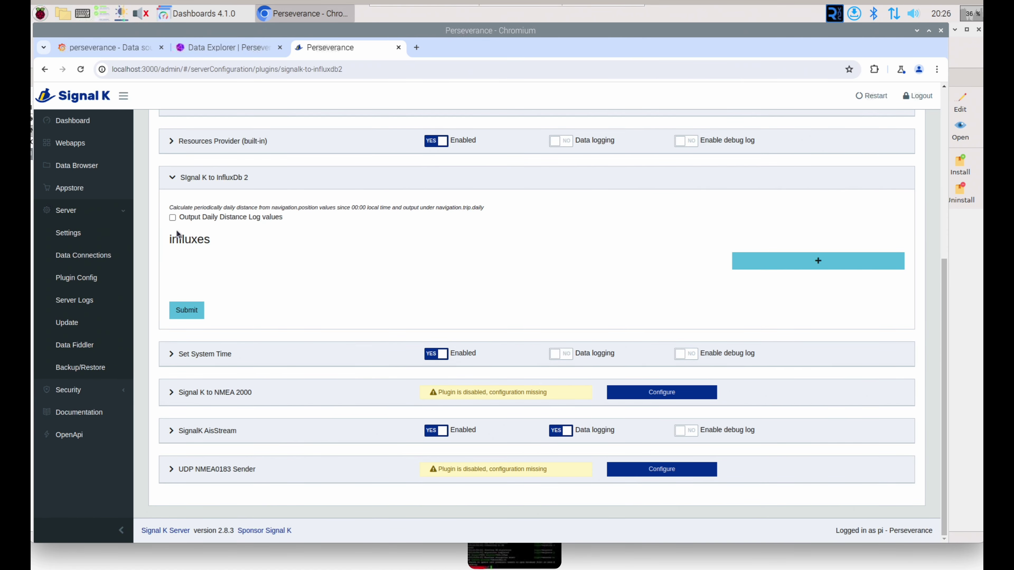
left_click(790, 262)
right_click(175, 324)
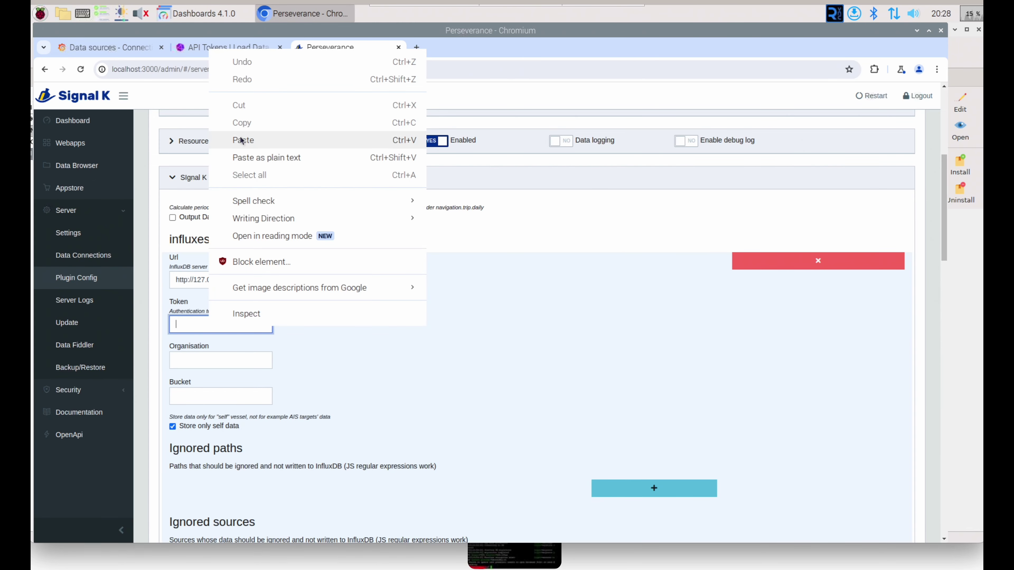
left_click(240, 139)
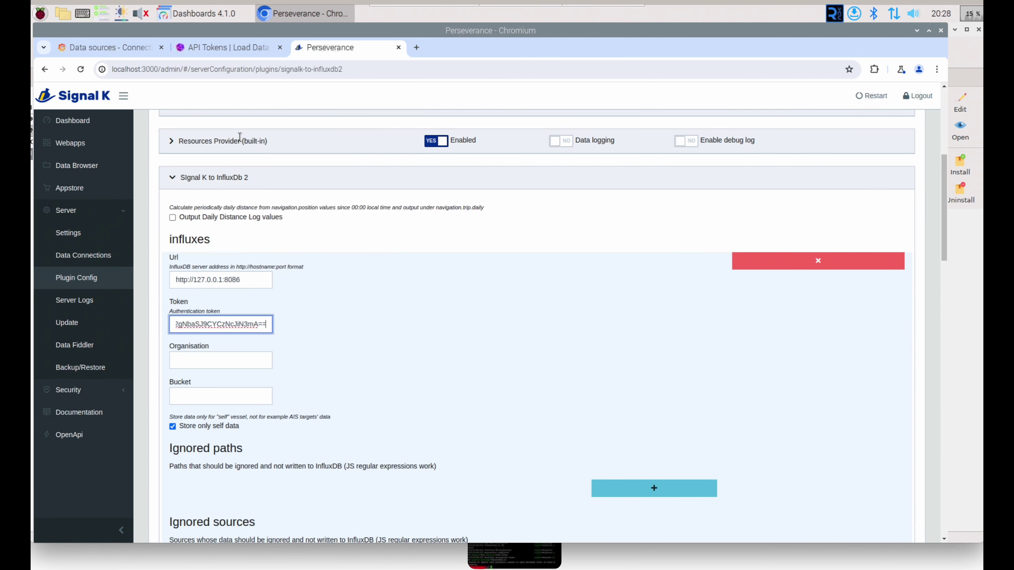
left_click(203, 363)
type("p")
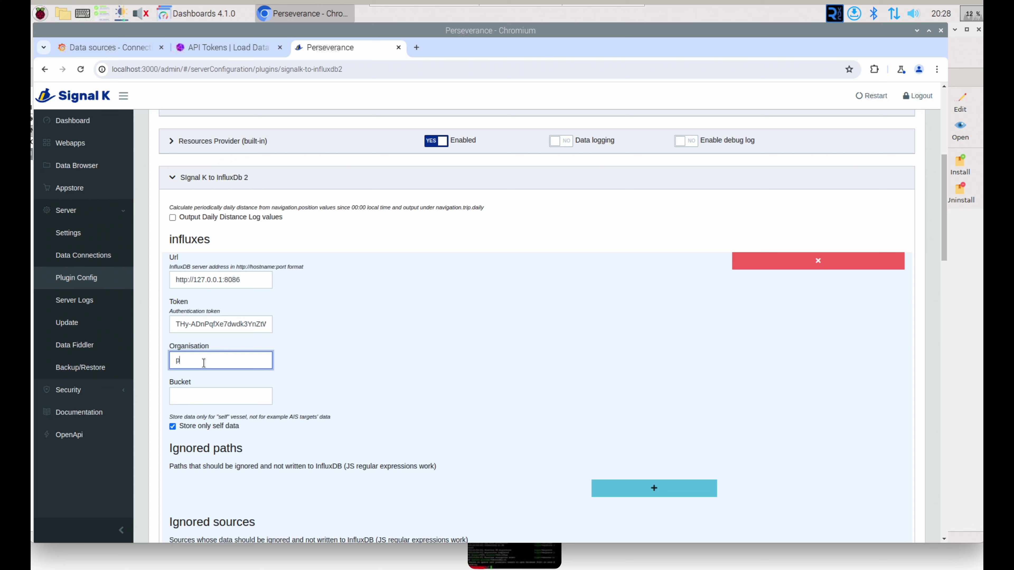
type("erseverance")
key("Tab")
type("Pe")
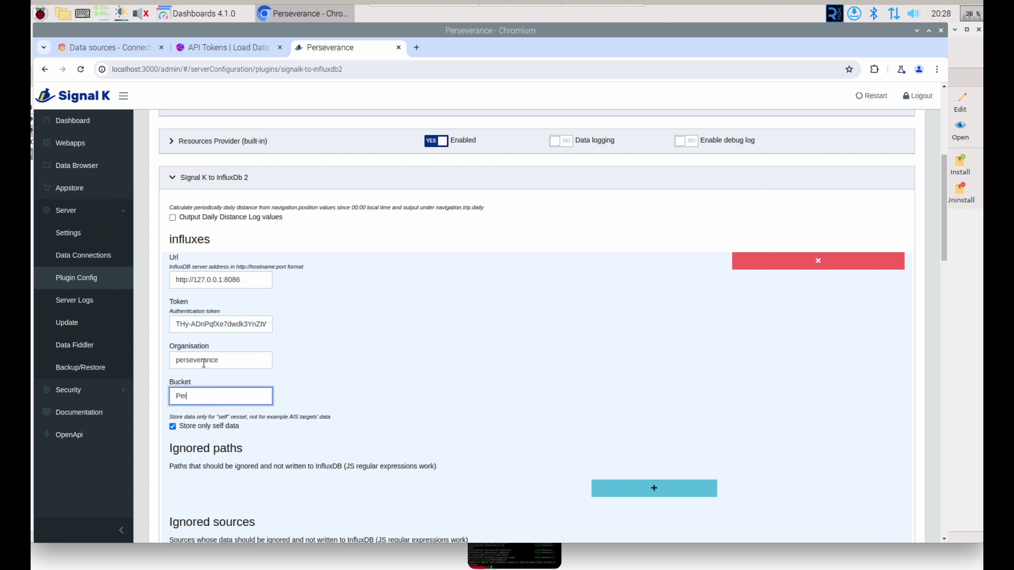
type("rseverance")
scroll(330, 429, "down", 20)
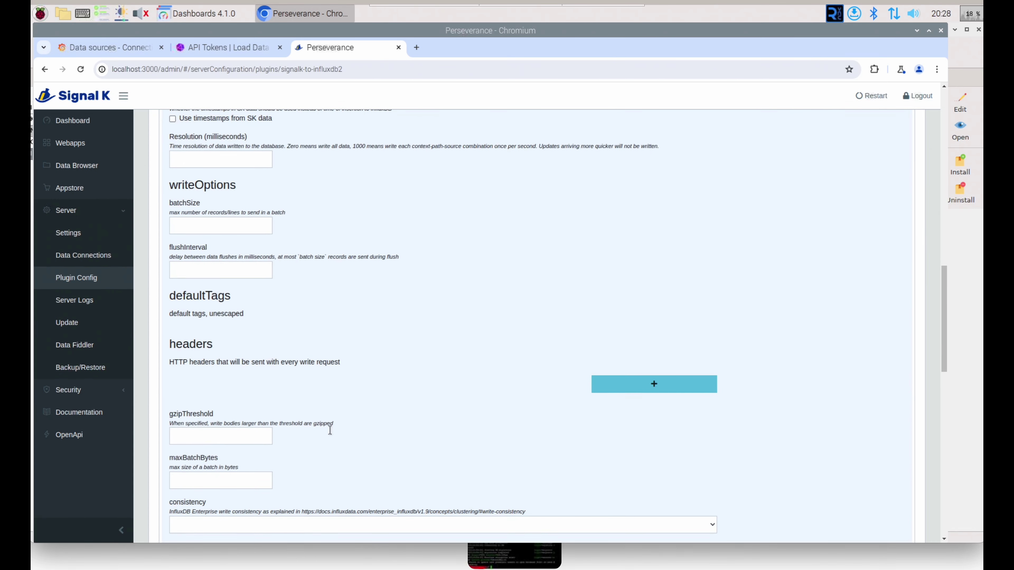
scroll(330, 430, "down", 1)
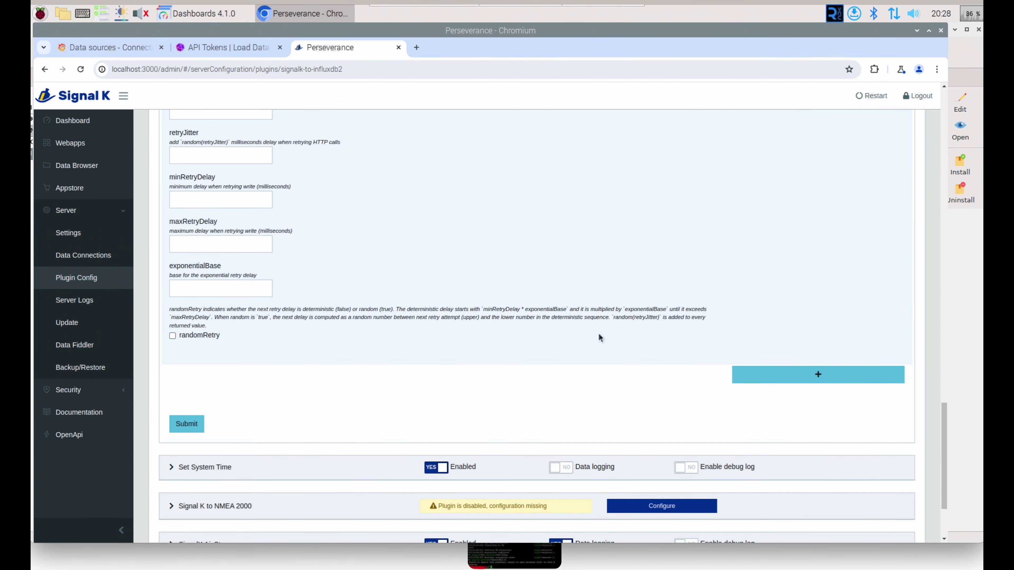
key("Return")
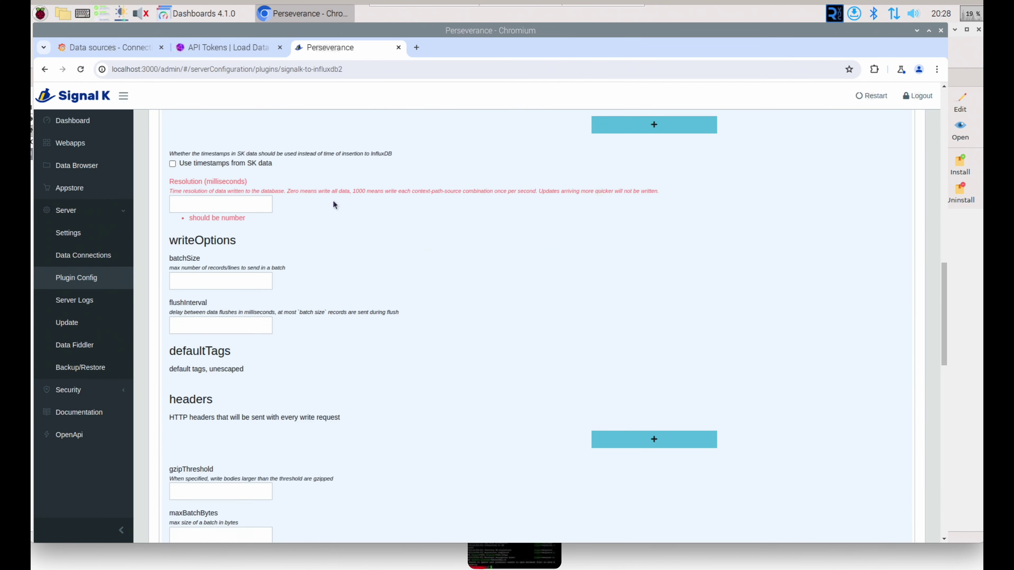
Step: Set the plugin's Resolution to 1000 ms, save, and reopen the plugin to confirm it was kept
left_click(214, 264)
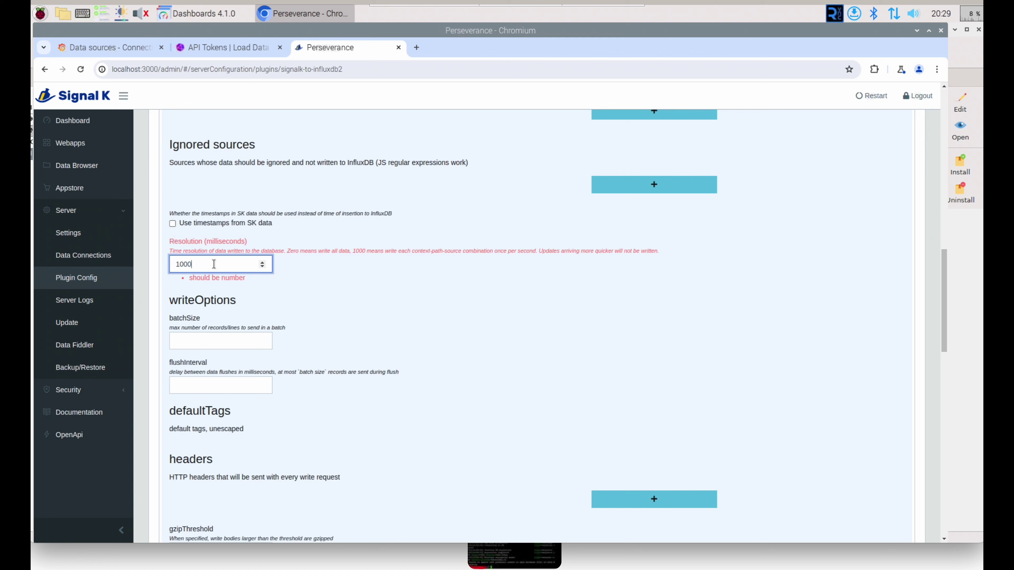
scroll(282, 374, "down", 10)
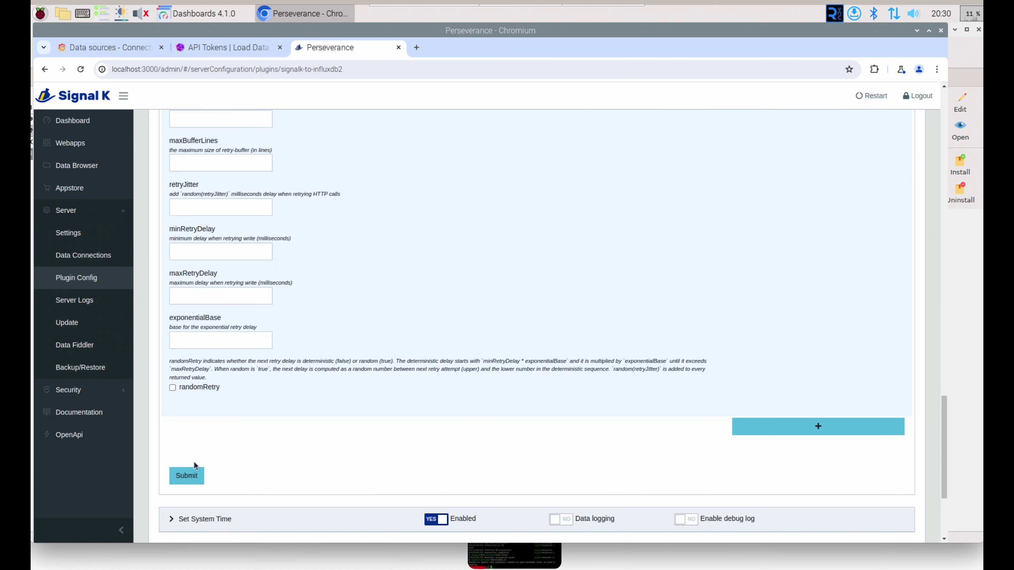
left_click(188, 476)
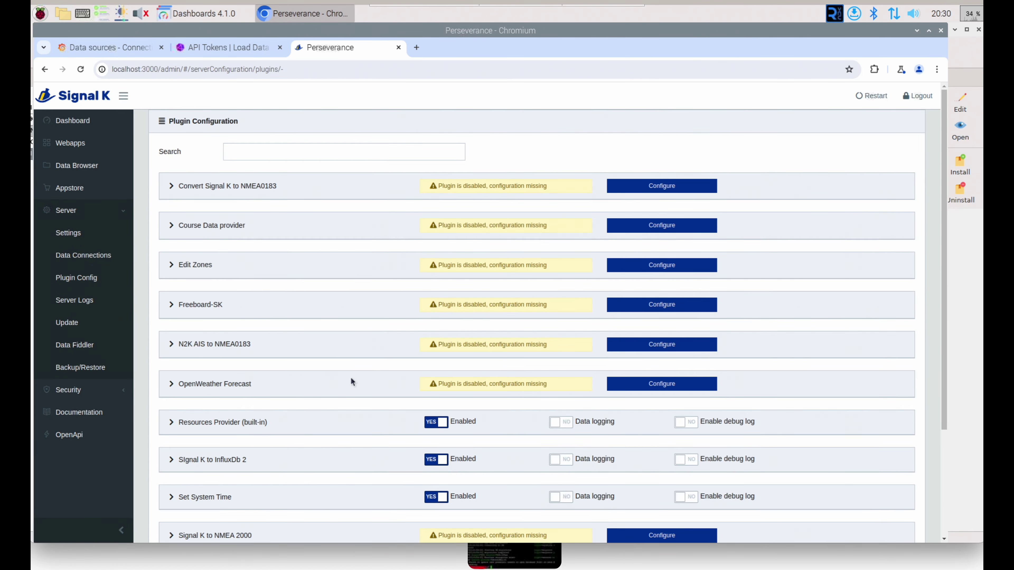
scroll(350, 378, "down", 3)
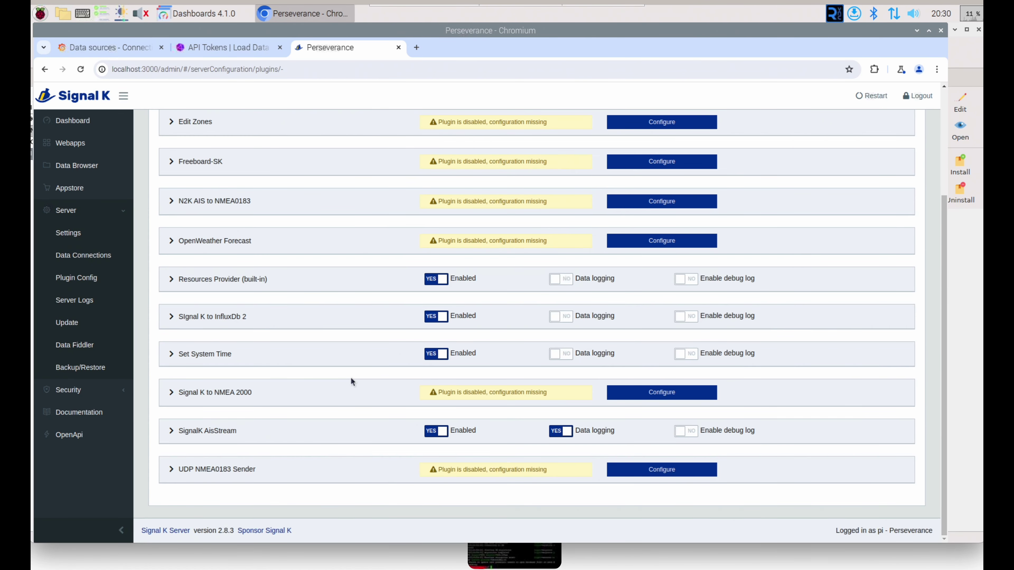
left_click(170, 316)
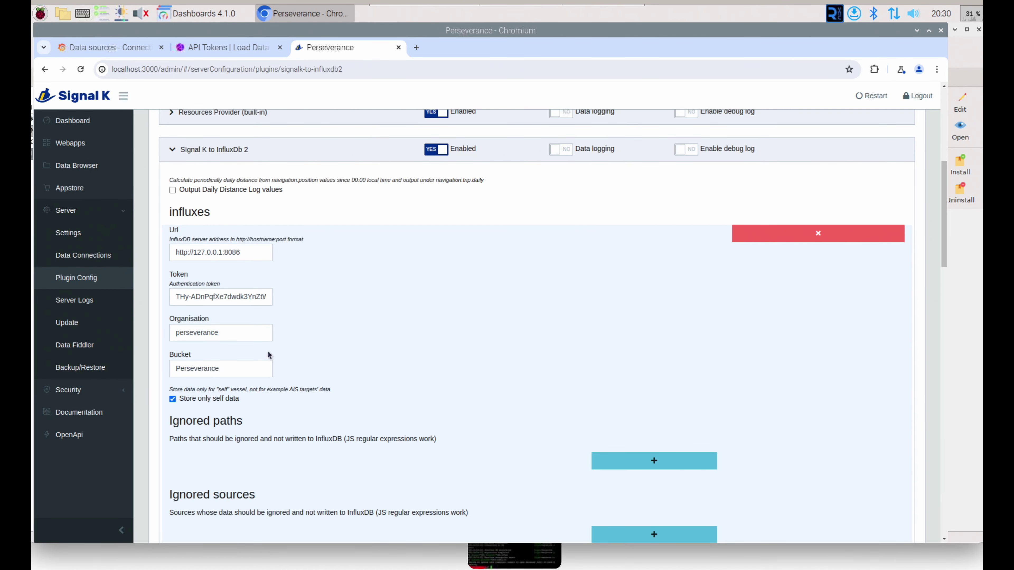
scroll(267, 351, "down", 4)
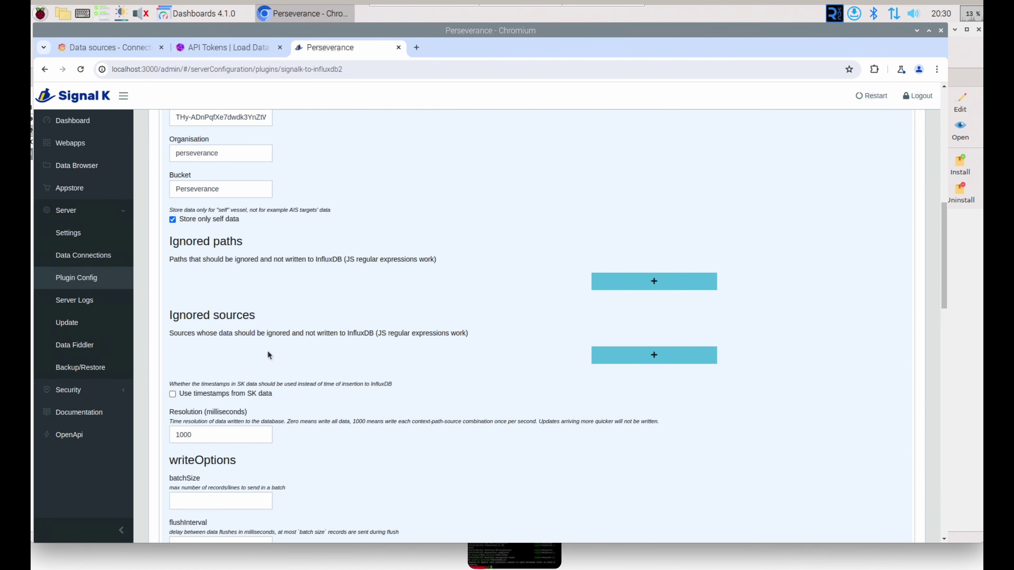
scroll(268, 352, "down", 6)
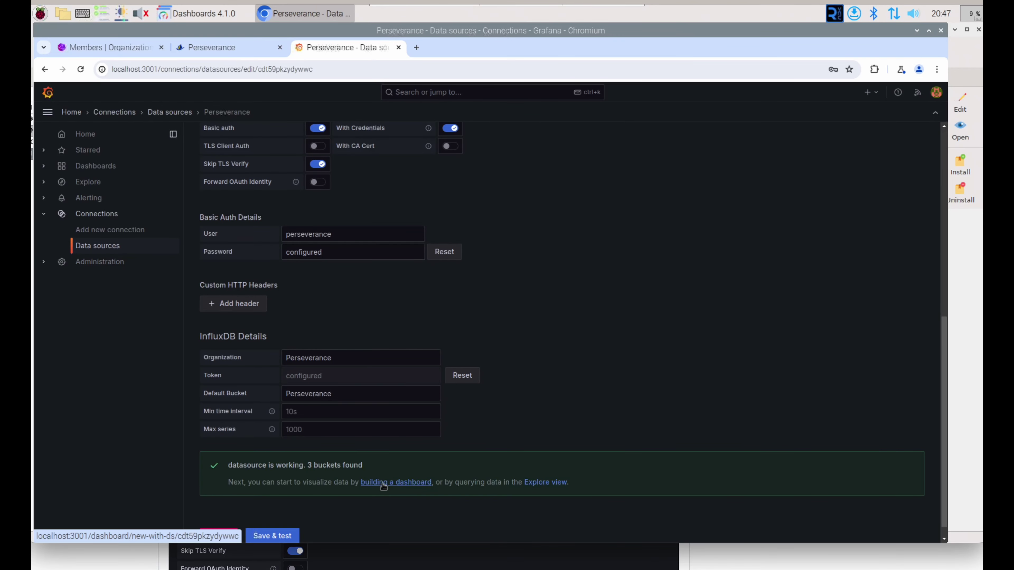
Step: Start a new dashboard from the 'building a dashboard' link on the Perseverance data source page
left_click(383, 483)
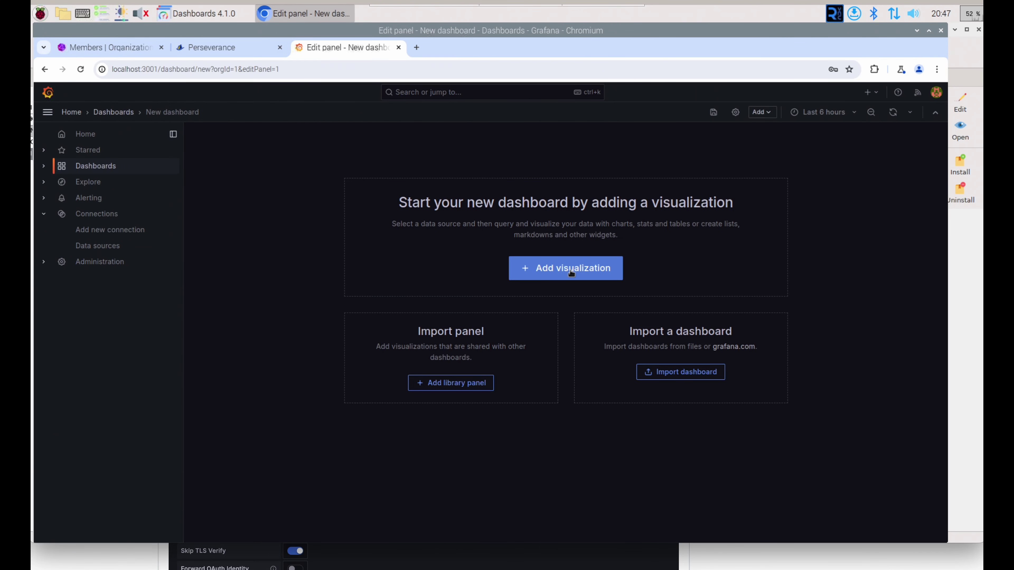
Step: Add a Stat visualization using the Perseverance data source and title it Alternator Voltage
left_click(571, 273)
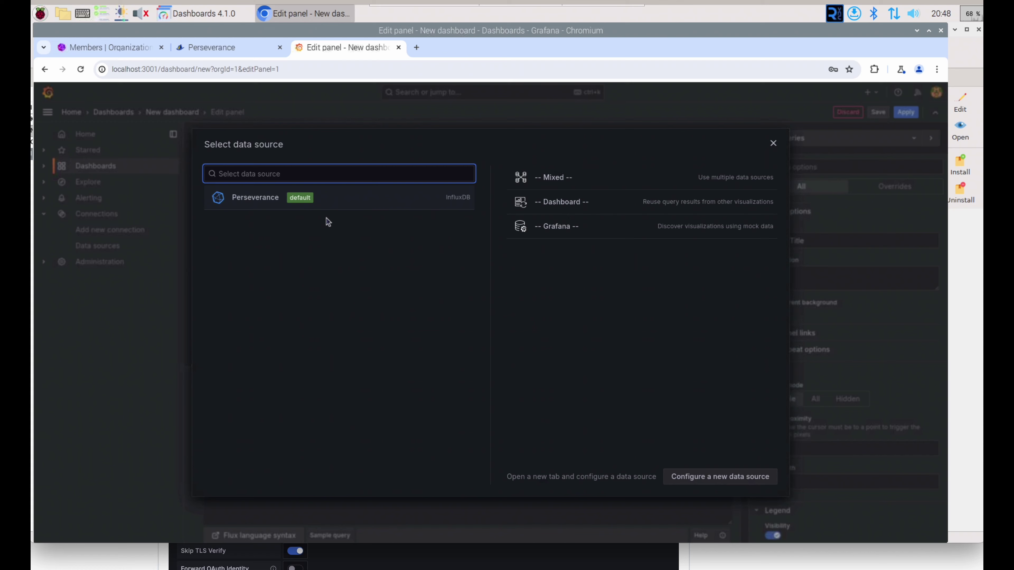
left_click(264, 199)
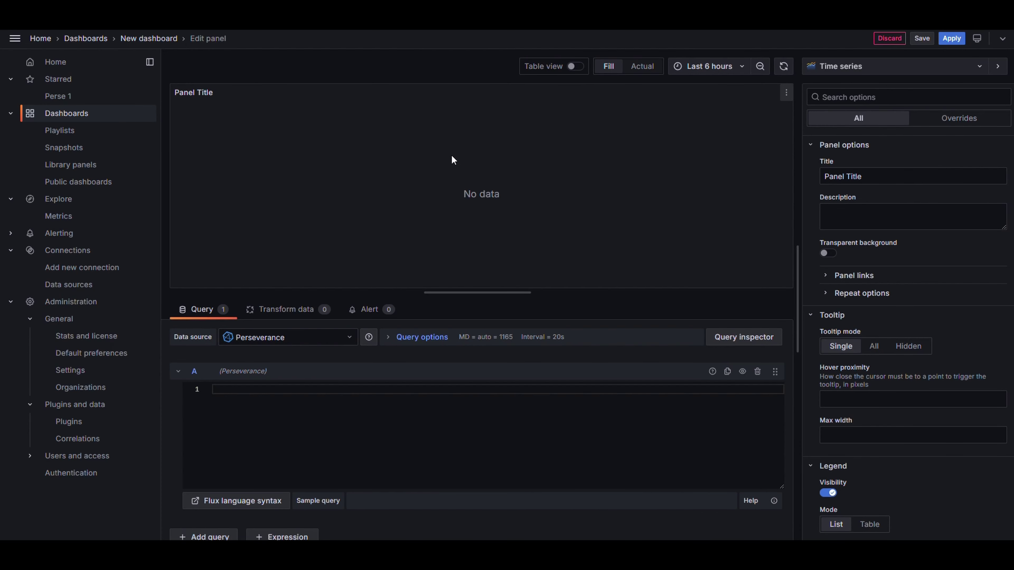
triple_click(878, 176)
type("Test")
left_click(850, 71)
left_click(838, 188)
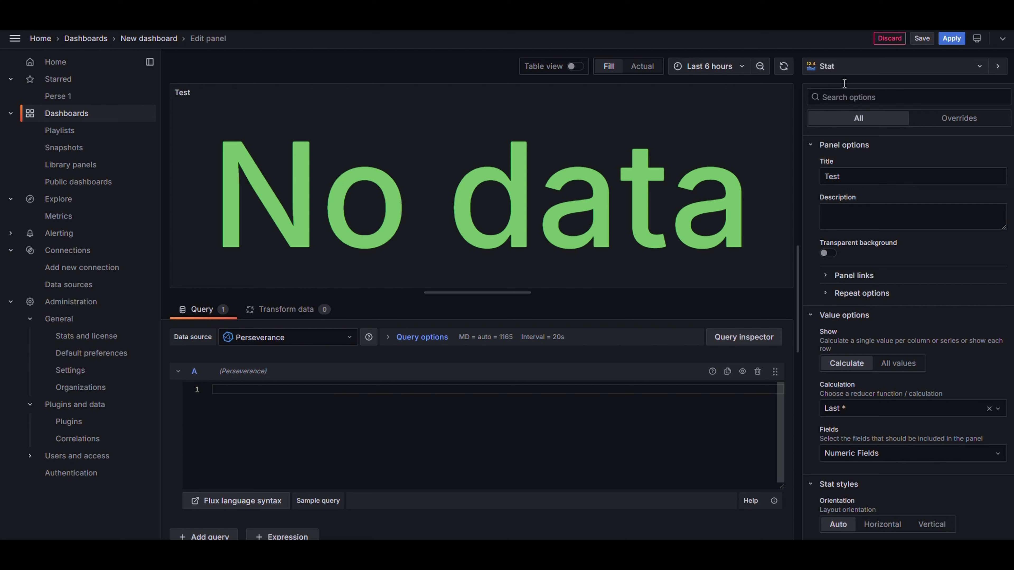
double_click(833, 172)
type("Al")
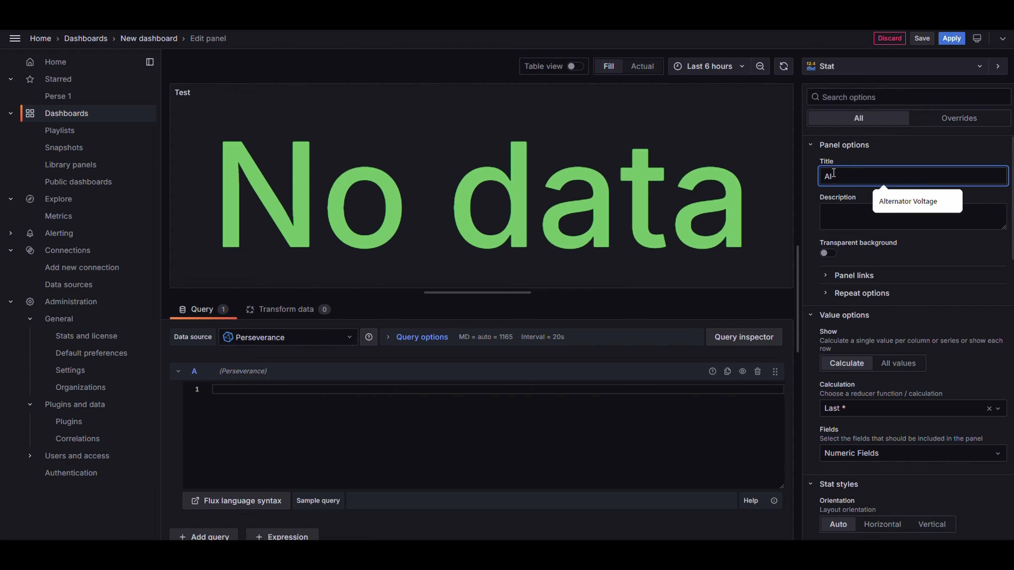
type("ternator Voltage")
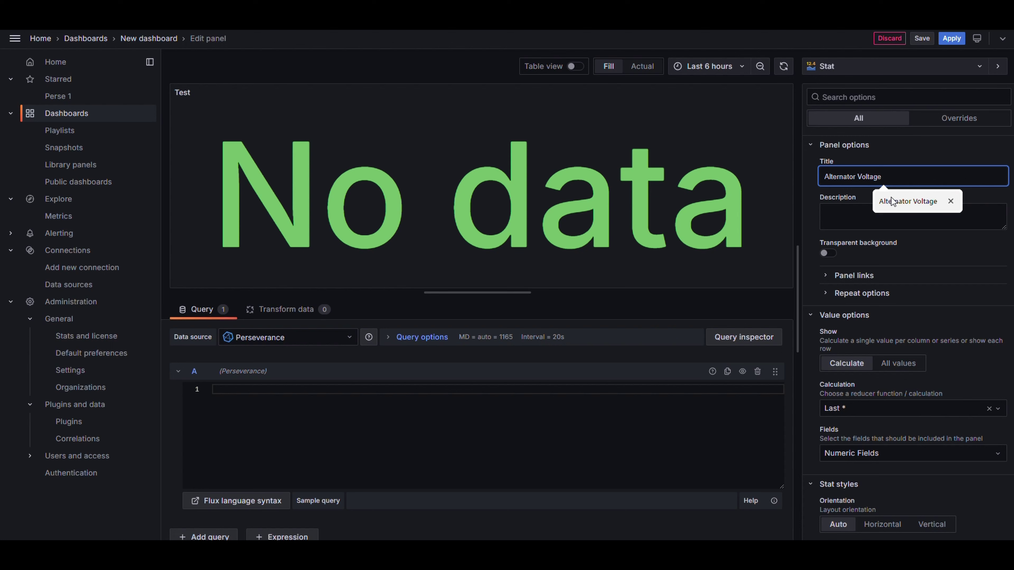
left_click(891, 197)
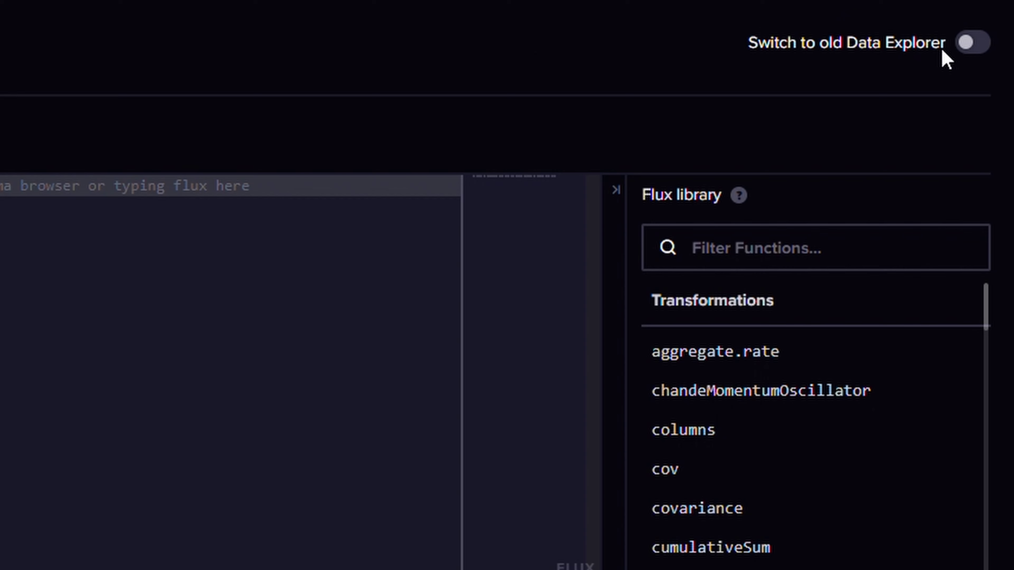
Step: In the old InfluxDB Data Explorer, build a propulsion.port.alternatorVoltage query, select its Flux script, and return to Grafana
left_click(970, 43)
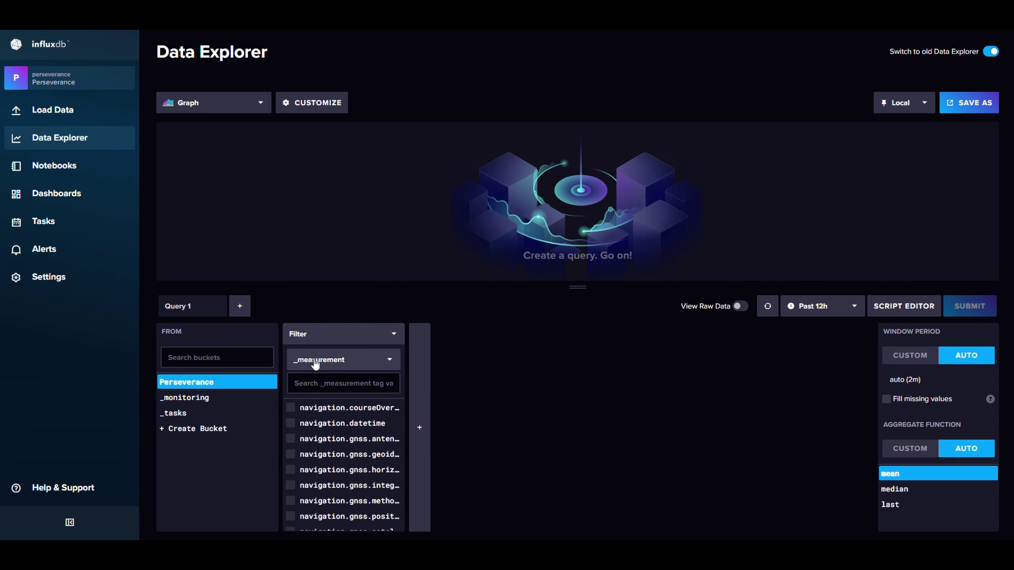
left_click(303, 383)
type("alter")
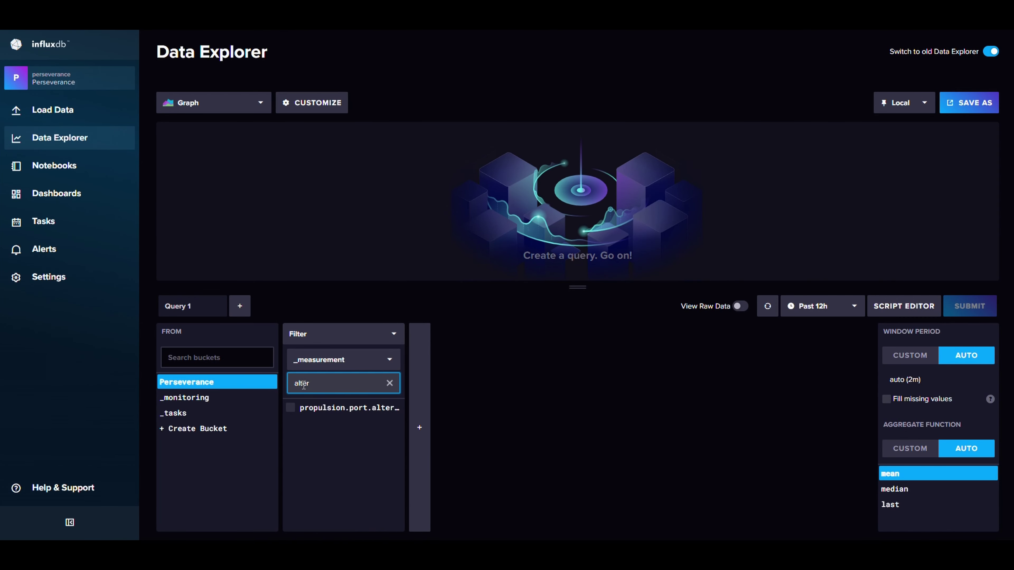
left_click(322, 411)
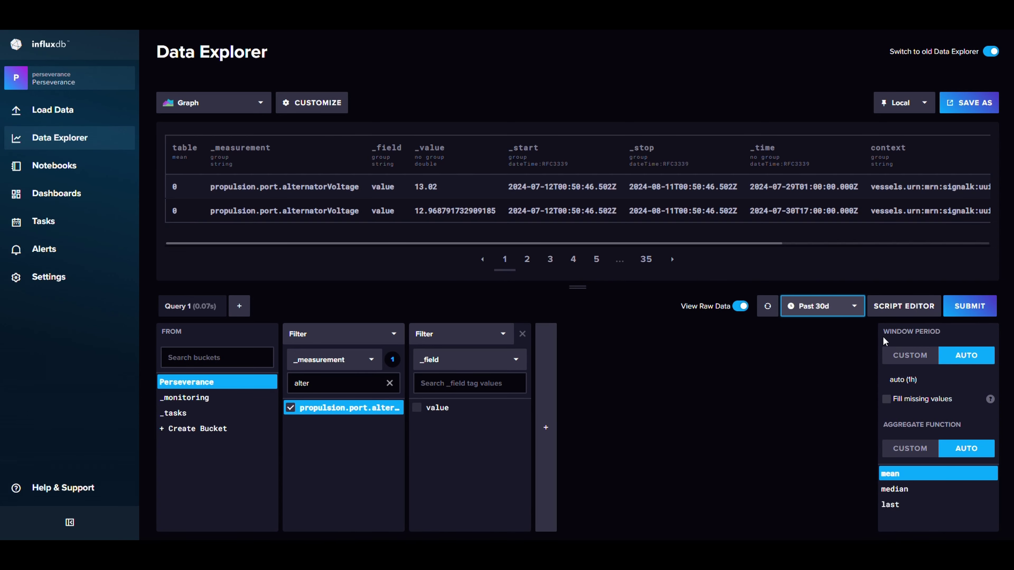
left_click(904, 306)
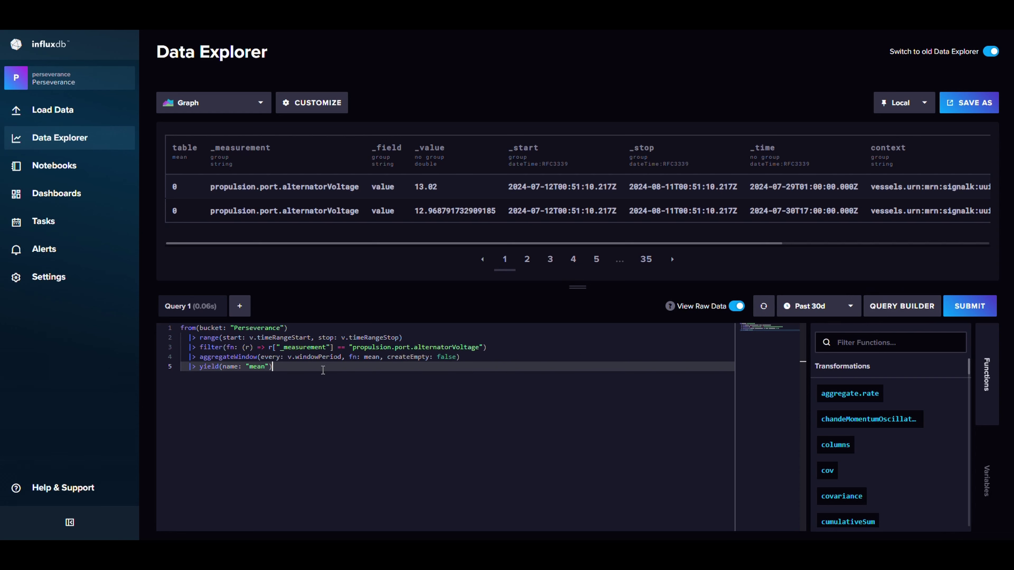
left_click_drag(323, 370, 182, 339)
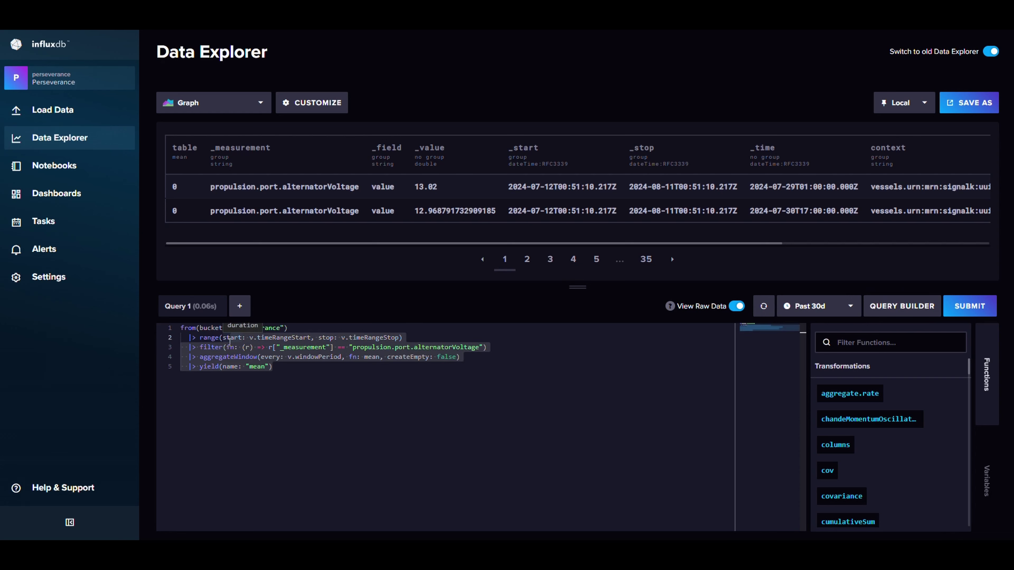
key("ctrl+a")
key("ctrl+c")
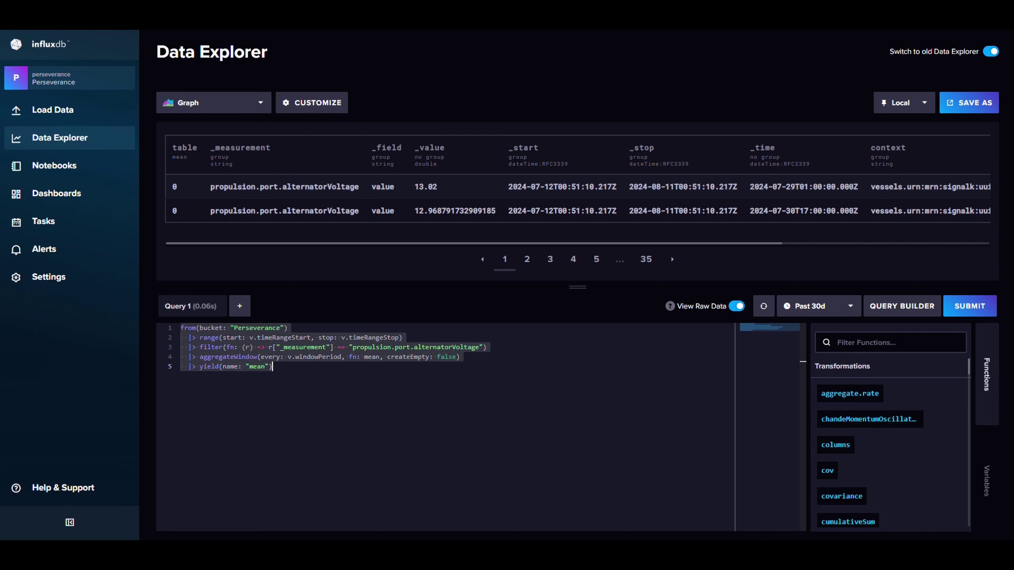
key("ctrl+Tab")
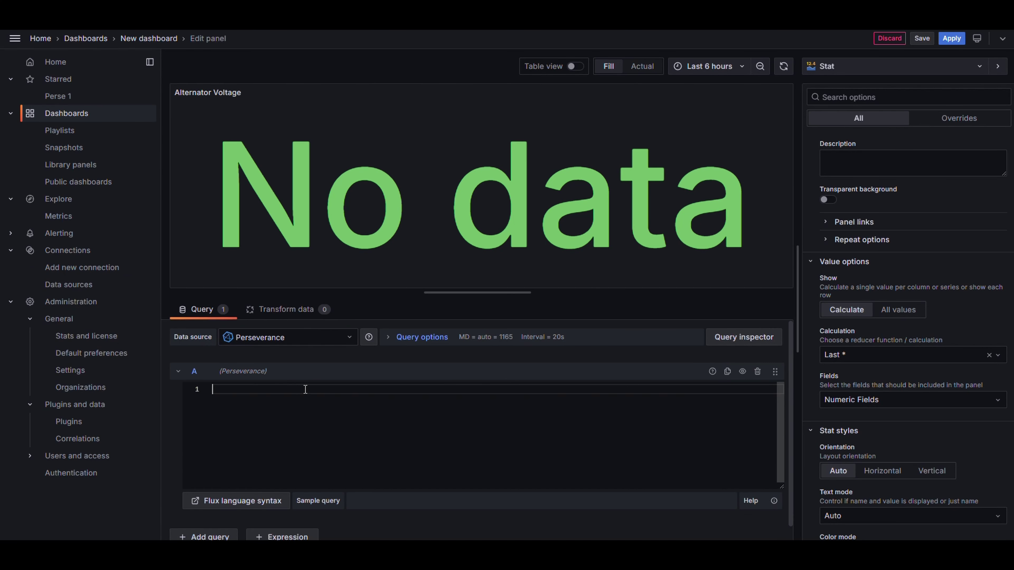
Step: Paste the Flux query into the panel and save the dashboard as Perseverance
key("ctrl+v")
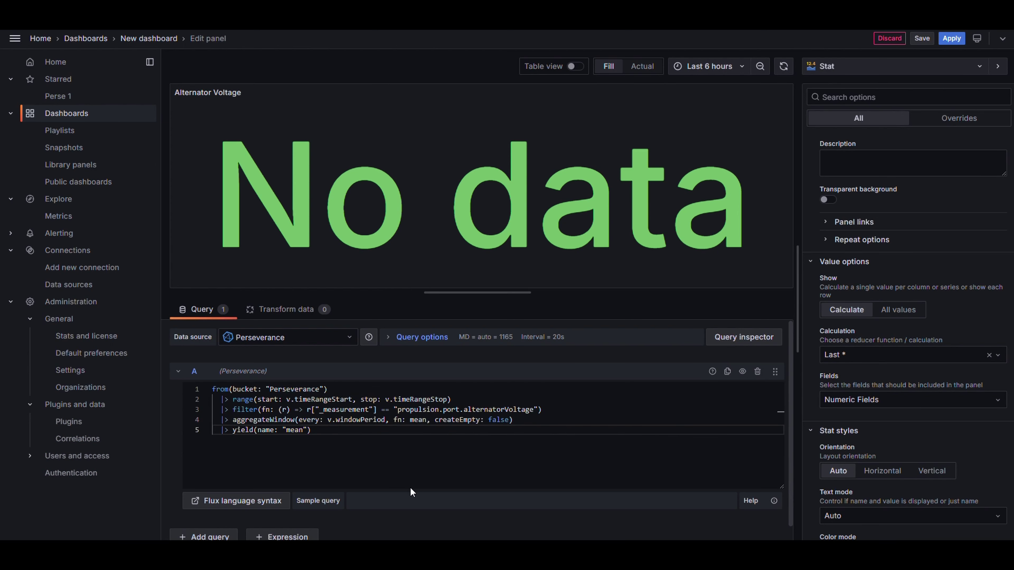
left_click(922, 38)
triple_click(742, 142)
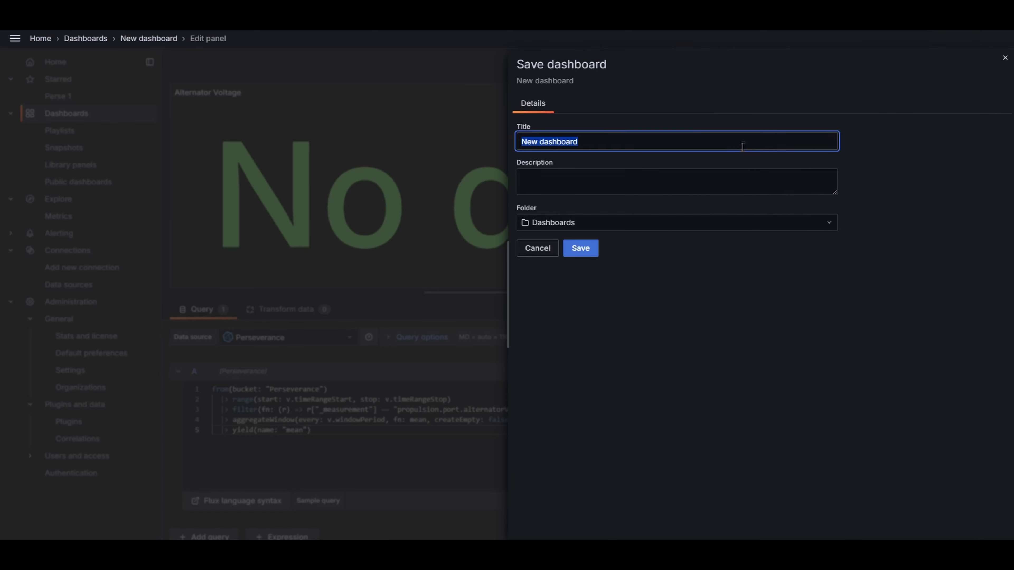
type("Perseverance")
left_click(579, 251)
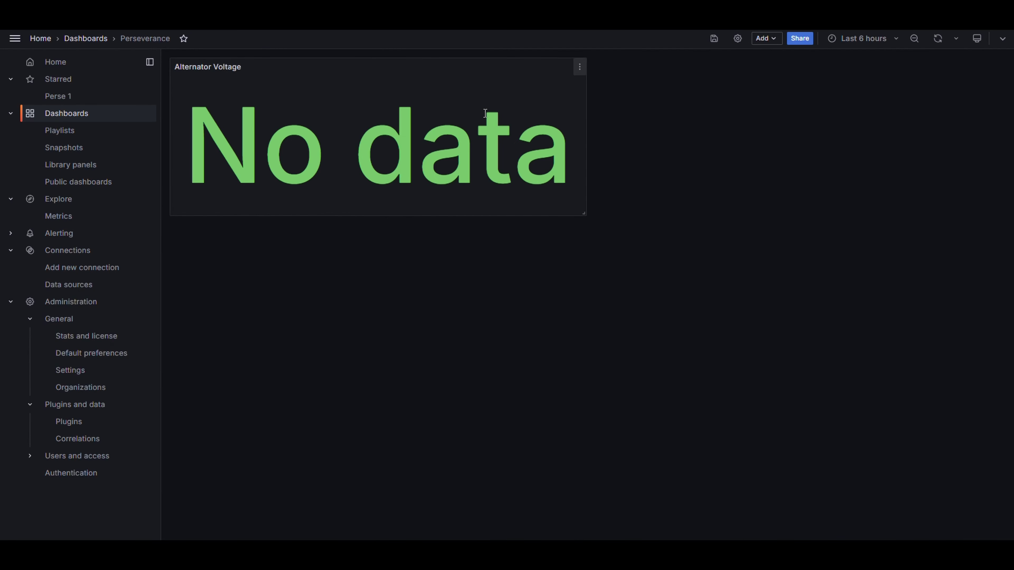
Step: Set the dashboard time range to Last 90 days
left_click(853, 43)
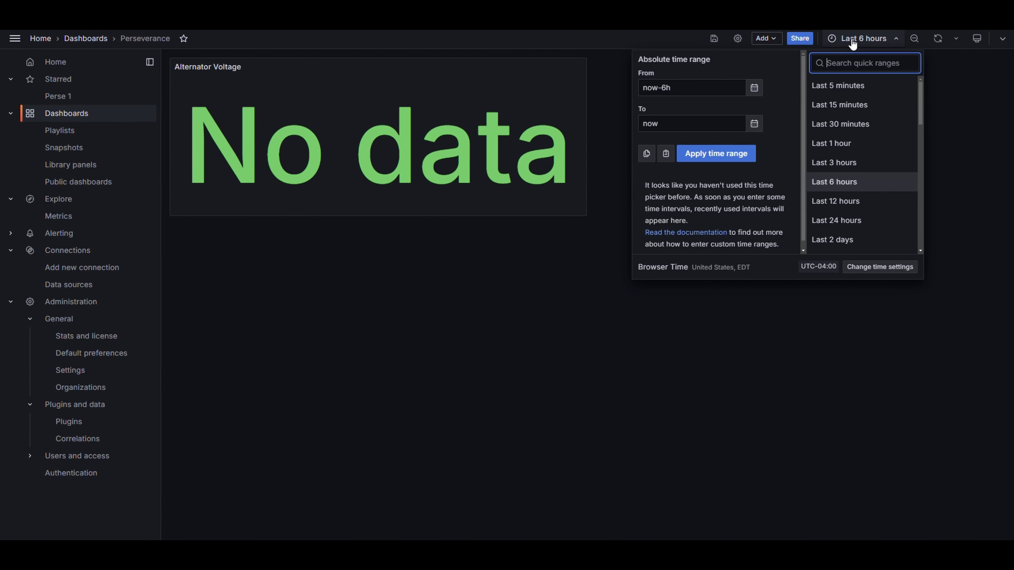
scroll(863, 132, "down", 7)
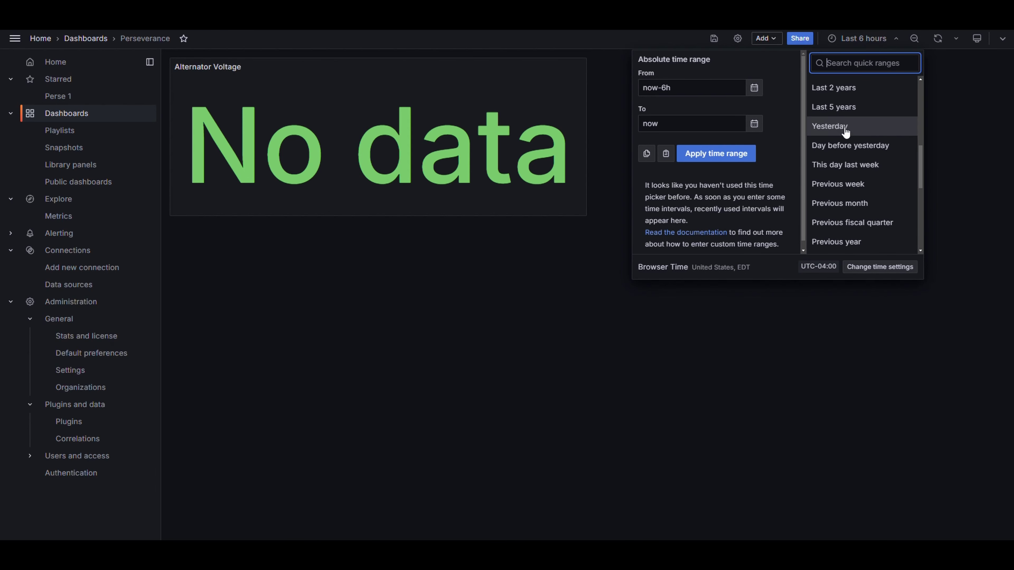
left_click(846, 106)
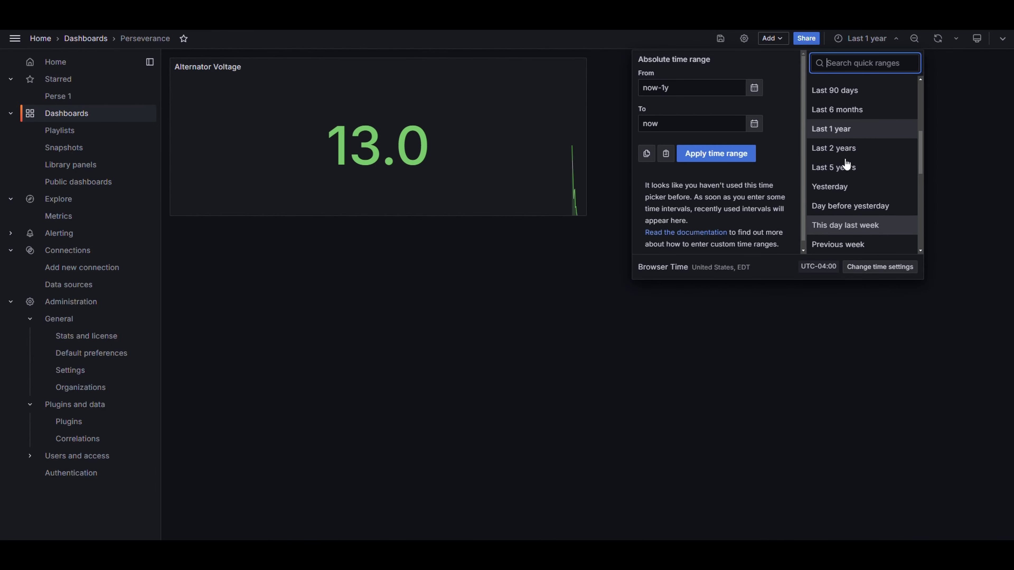
scroll(848, 159, "up", 3)
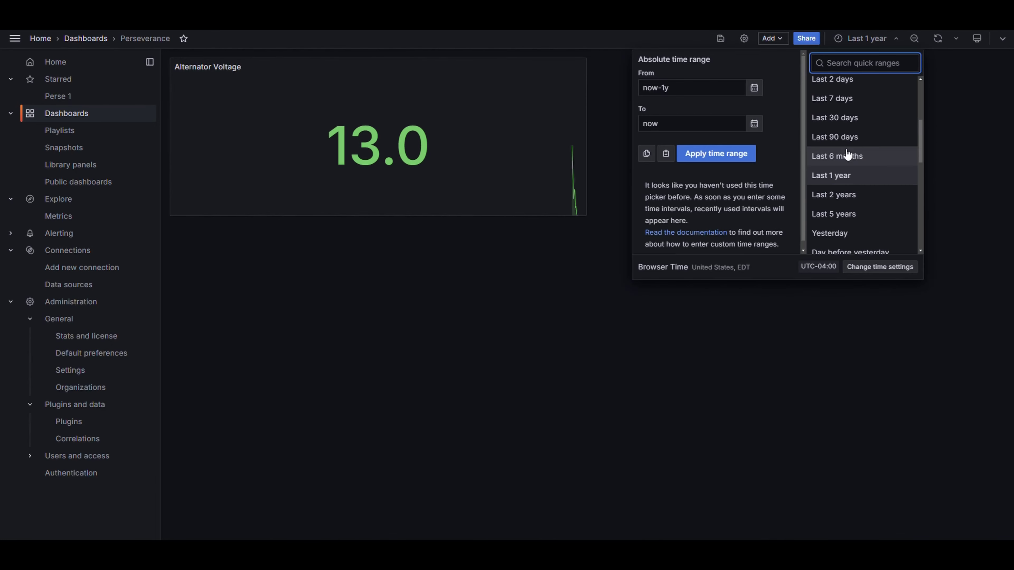
left_click(848, 138)
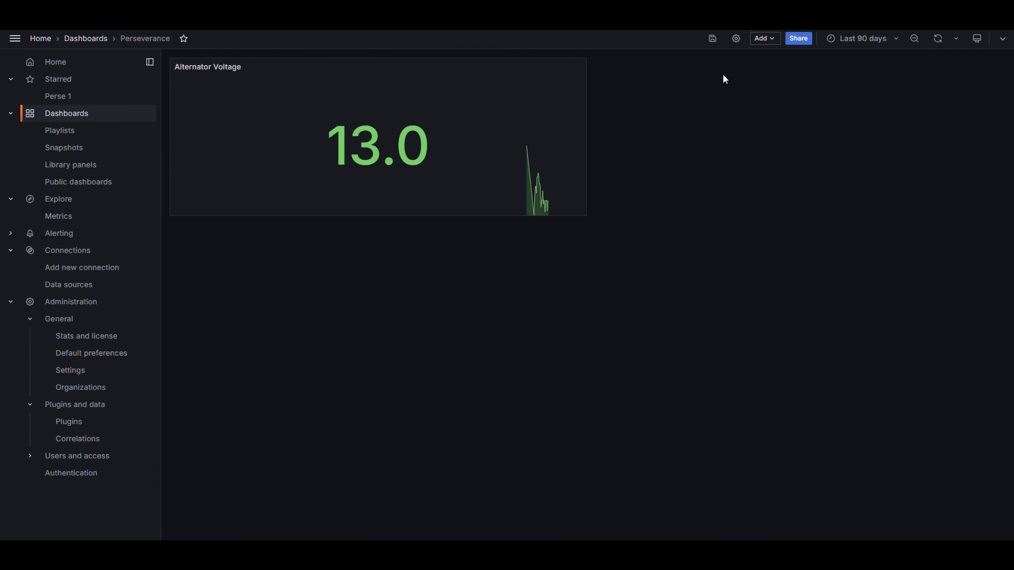
left_click(761, 38)
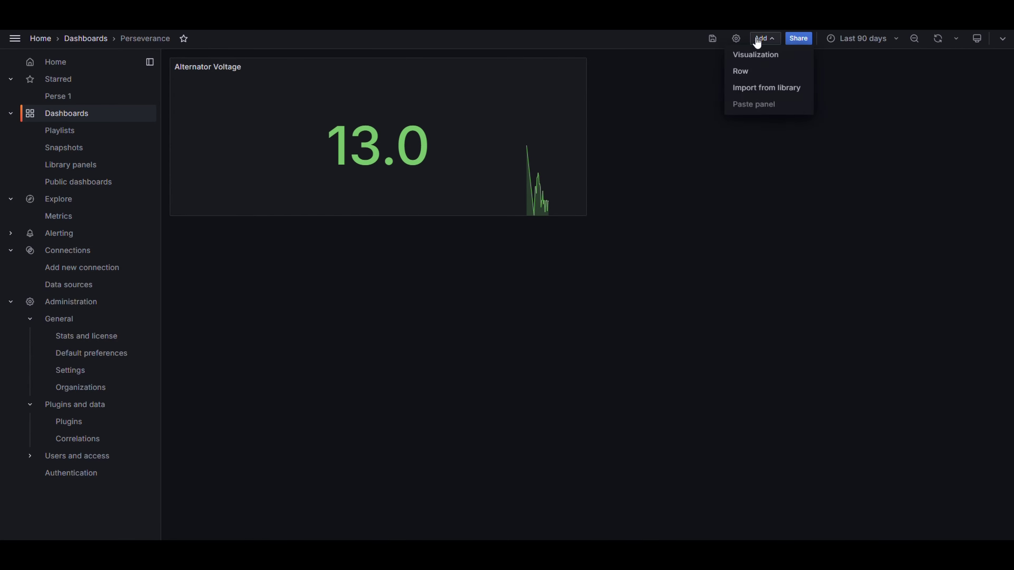
Step: Add a Gauge panel with the pasted alternatorVoltage query, title it Alternator Voltage, and save the dashboard
left_click(759, 63)
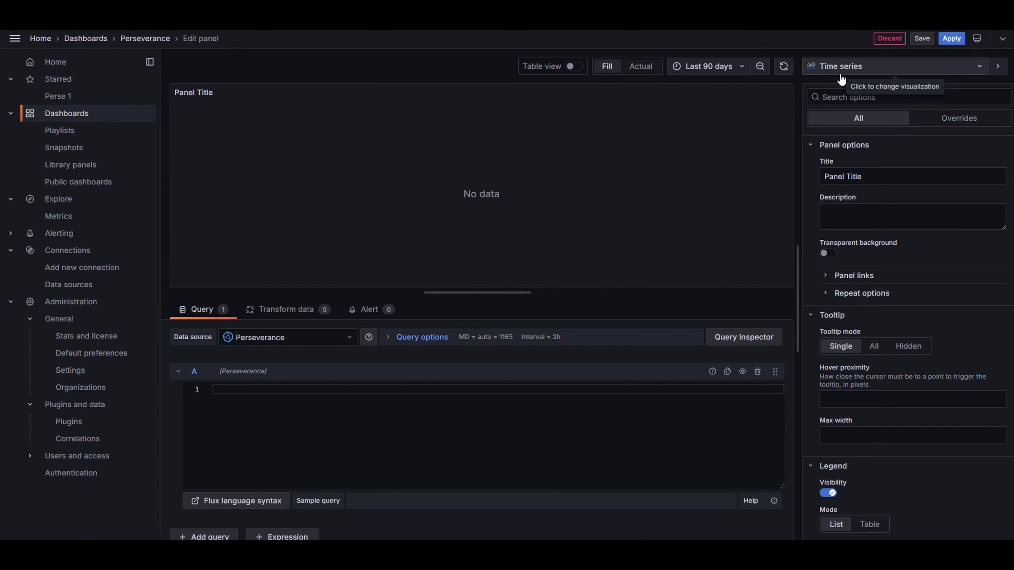
left_click(853, 66)
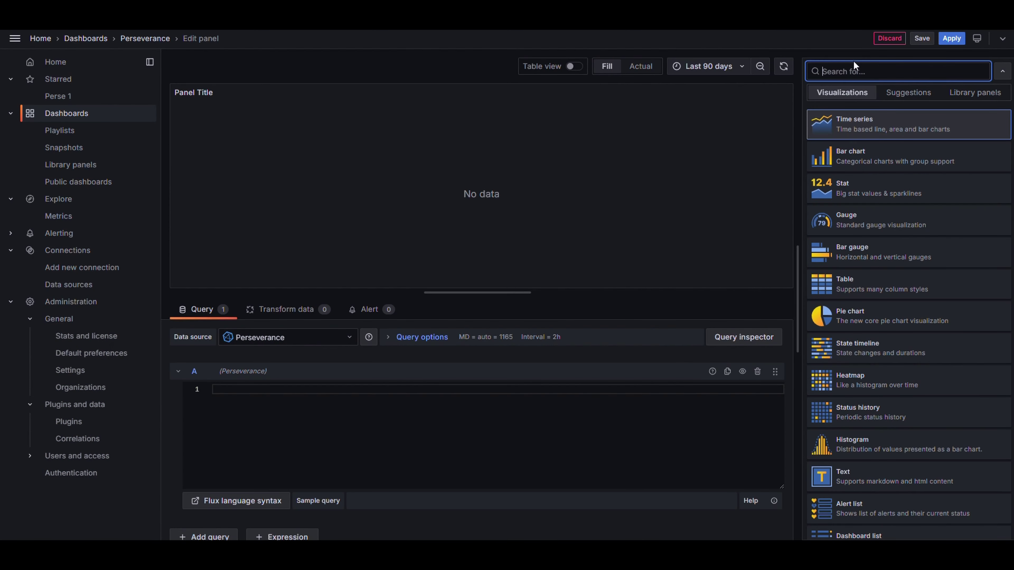
left_click(871, 229)
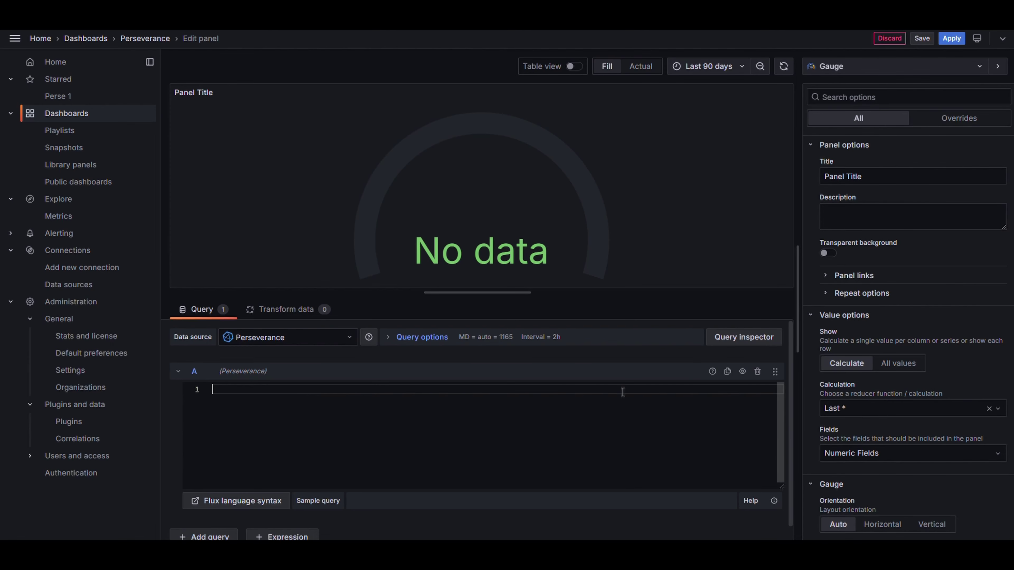
key("ctrl+v")
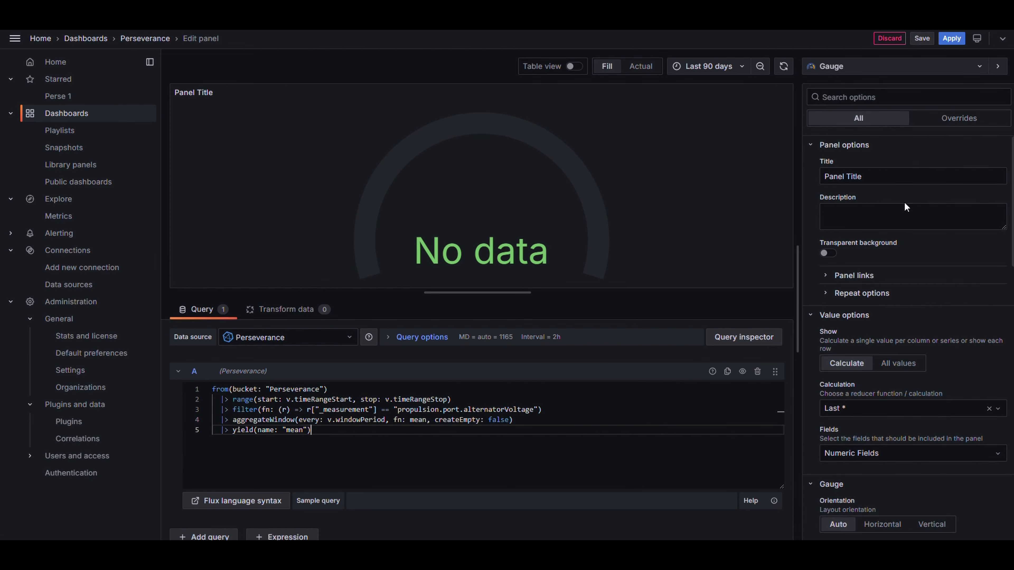
triple_click(890, 172)
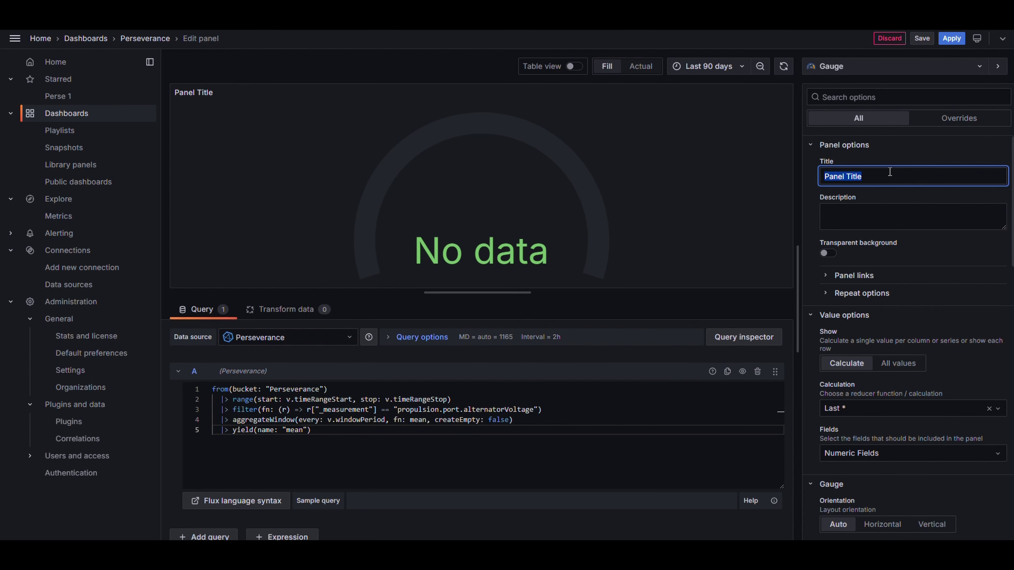
type("Alternator Voltage")
left_click(895, 209)
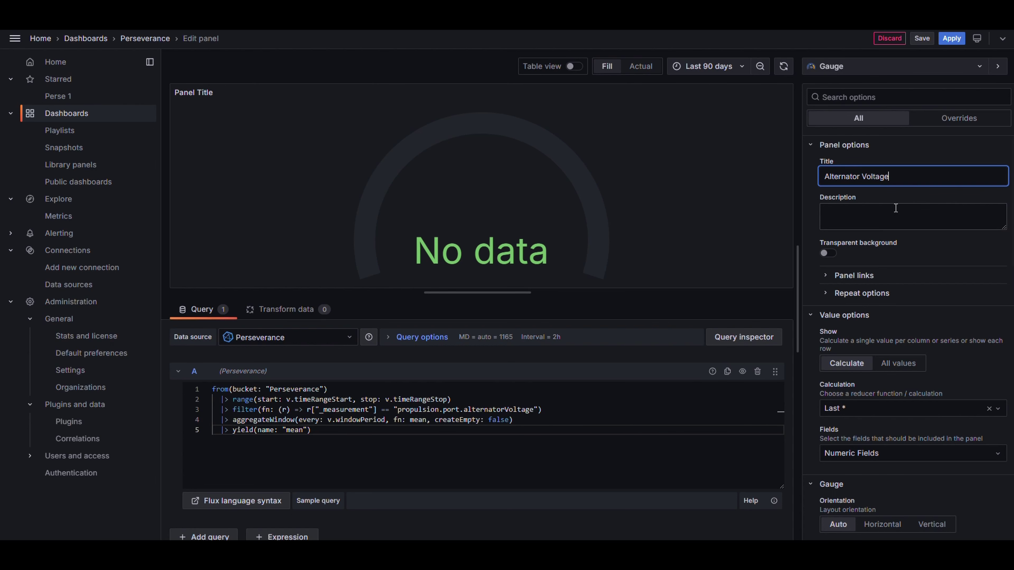
left_click(926, 39)
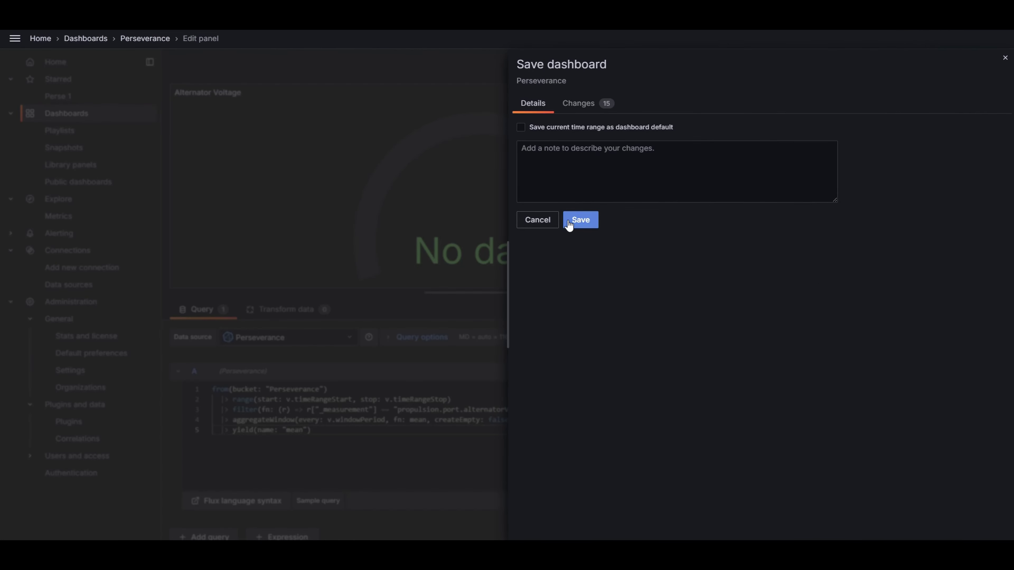
left_click(571, 221)
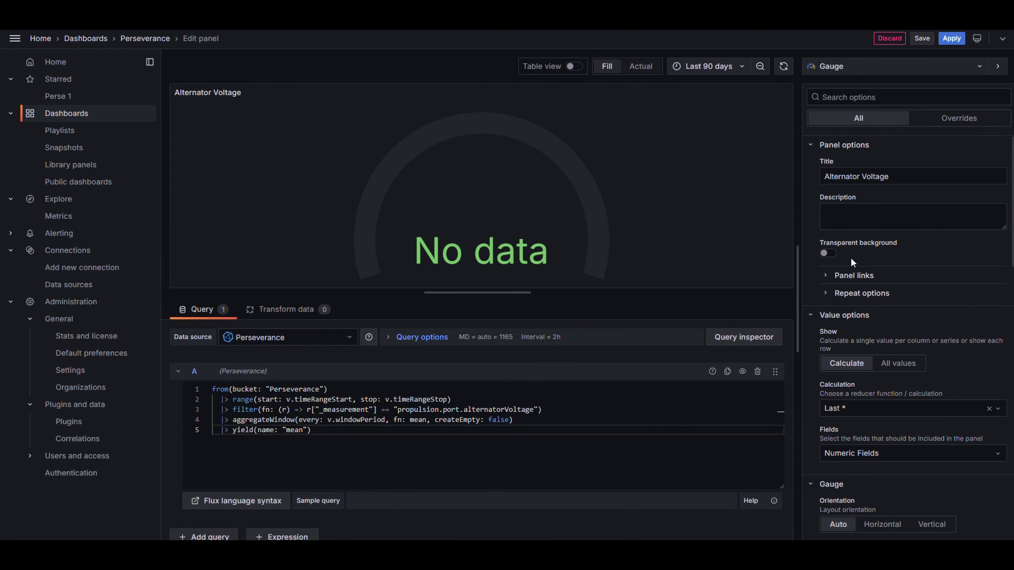
Step: Change the time range to Last 6 months
left_click(699, 67)
scroll(710, 212, "down", 3)
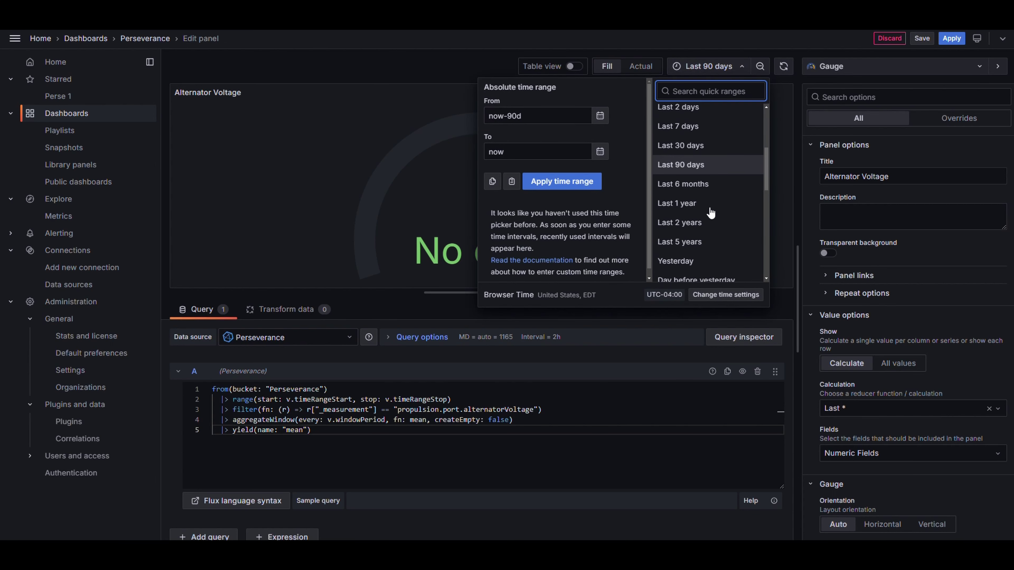
left_click(712, 185)
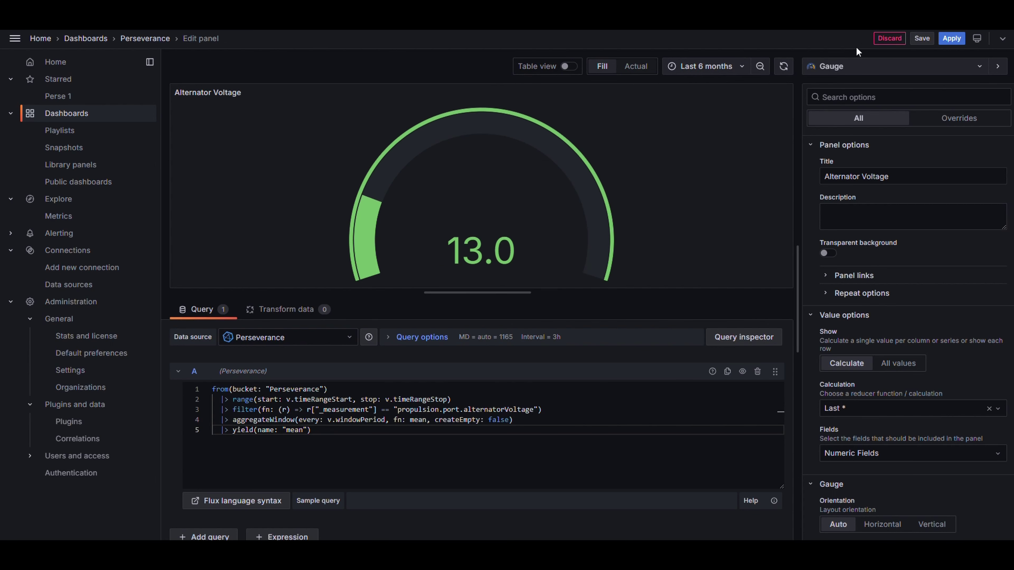
Step: Give the gauge a Min of 4 and a Max of 18 under Standard options
scroll(884, 316, "down", 8)
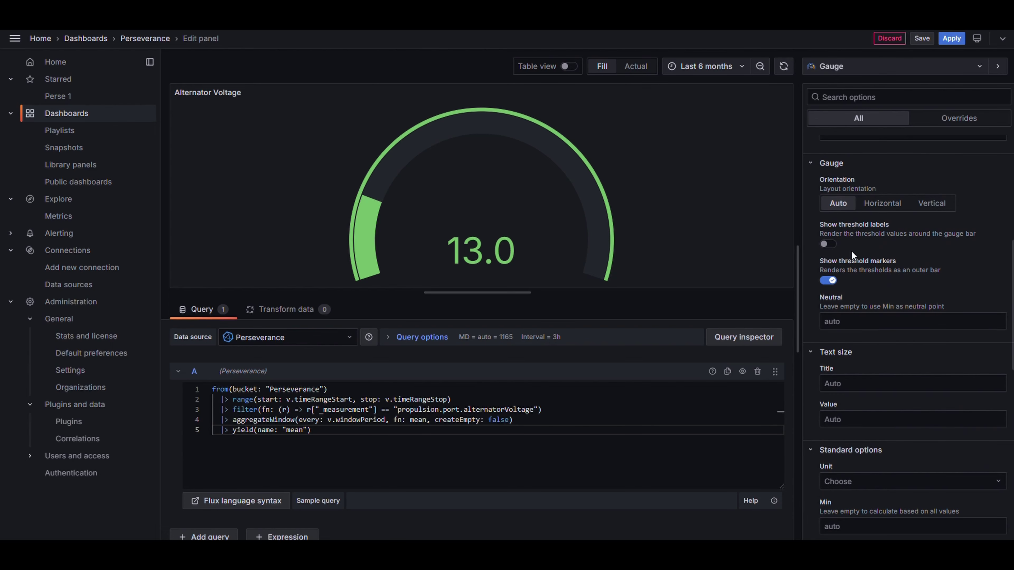
scroll(851, 251, "down", 4)
left_click(856, 382)
type("4")
left_click(849, 421)
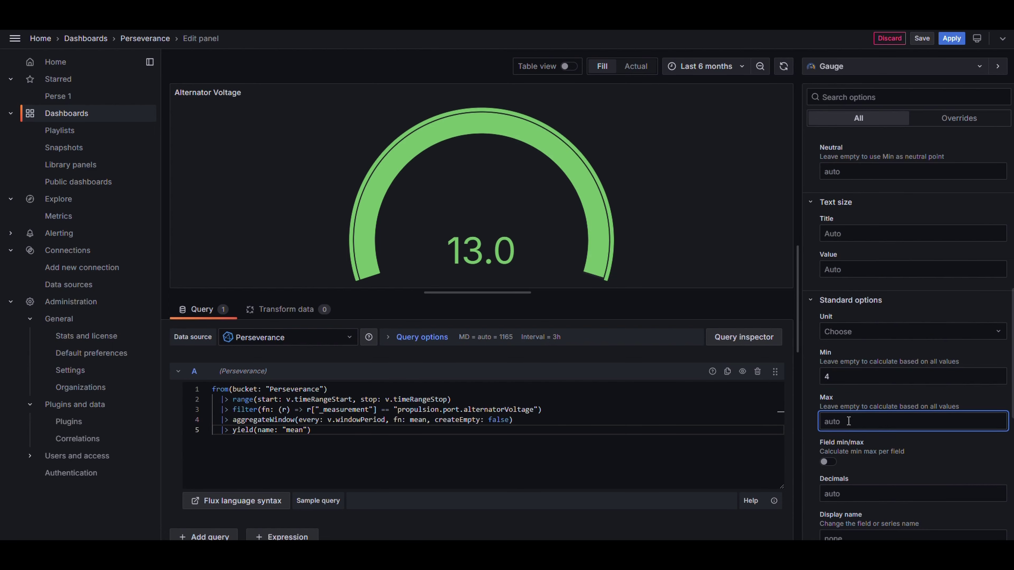
type("18")
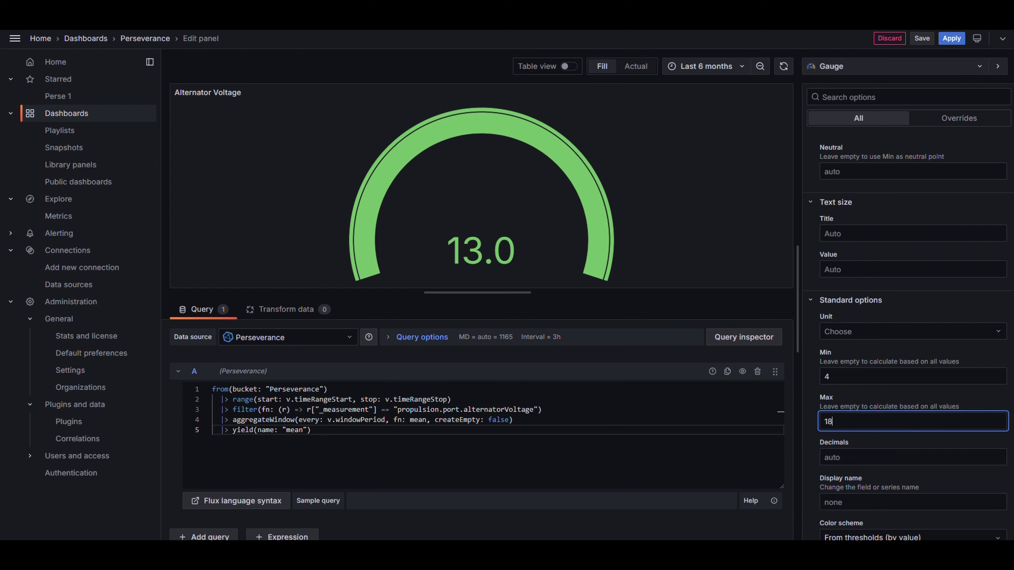
scroll(949, 483, "down", 8)
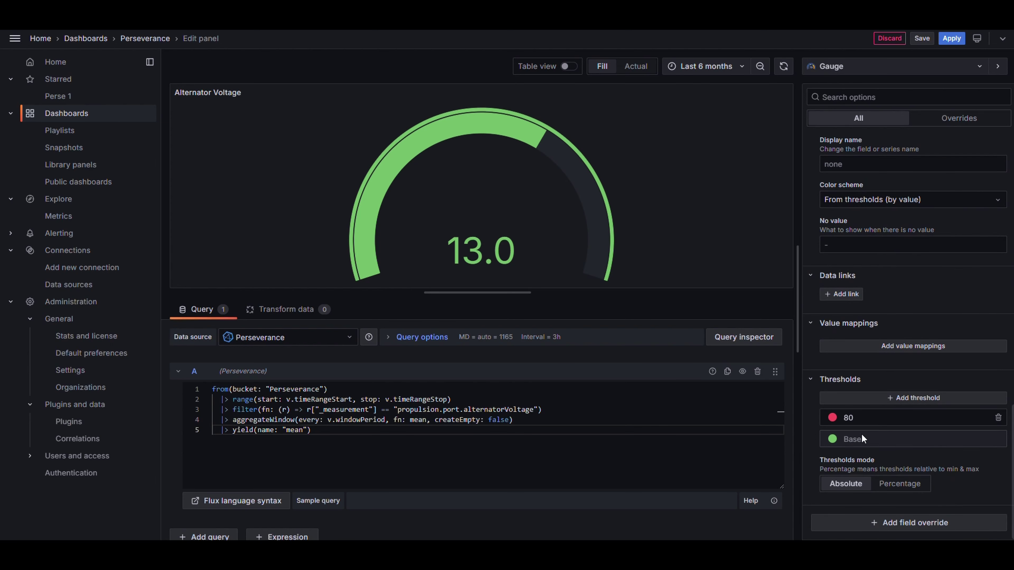
Step: Replace the 80 threshold with 11.5, add a second threshold, and colour the base yellow and 11.5 green
double_click(839, 418)
type("11.5")
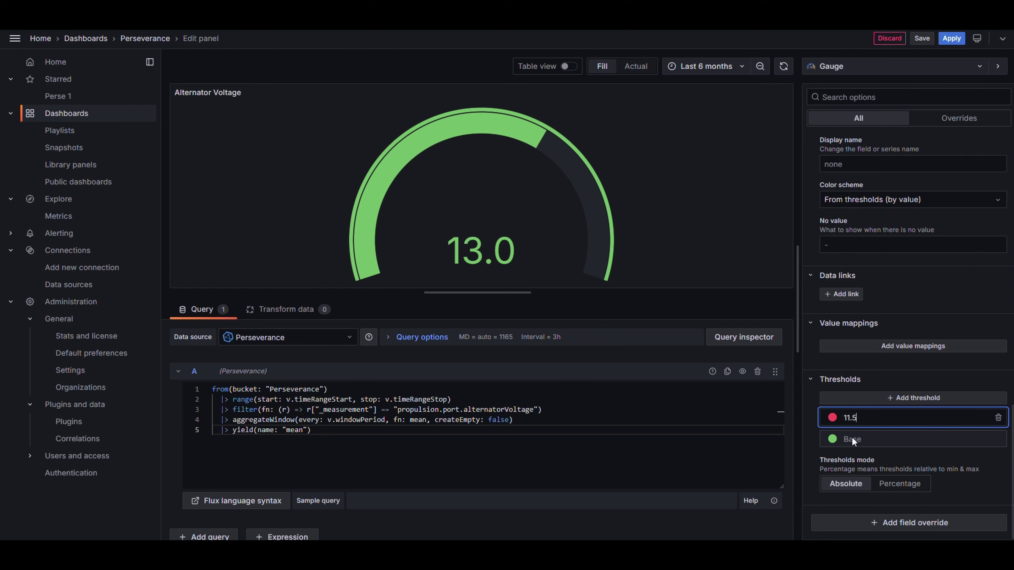
left_click(841, 455)
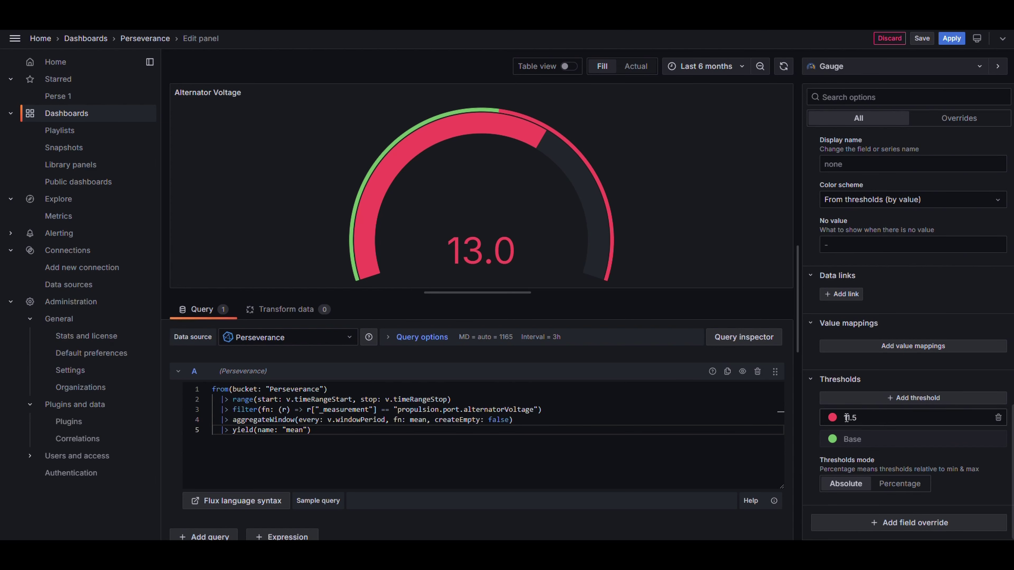
left_click(855, 400)
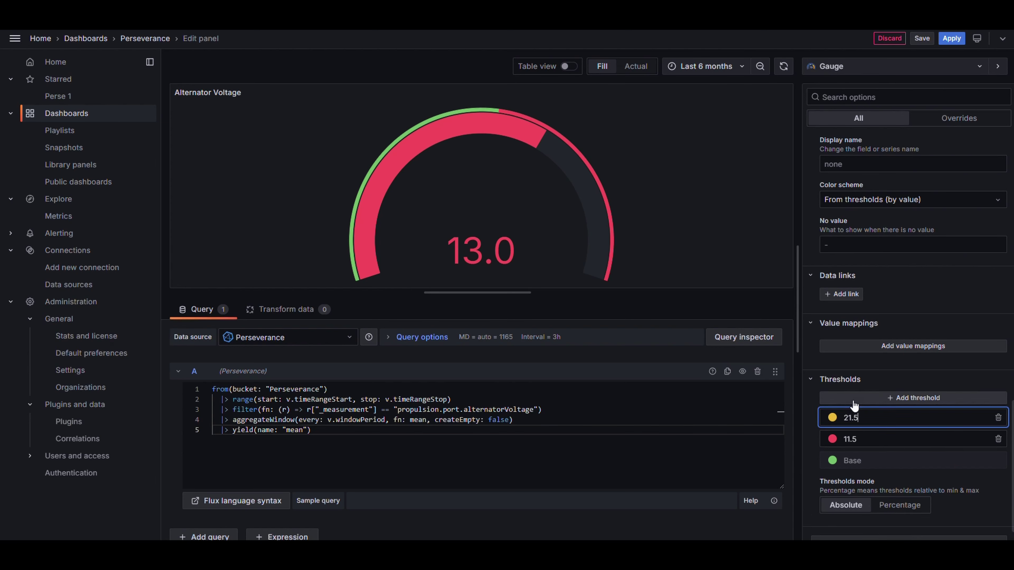
left_click(853, 464)
left_click(832, 460)
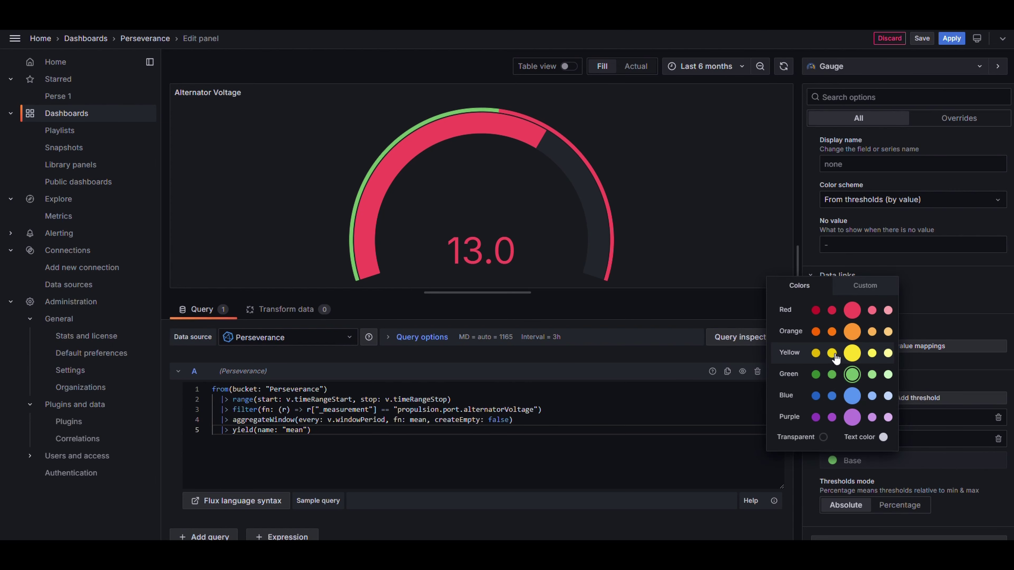
left_click(816, 353)
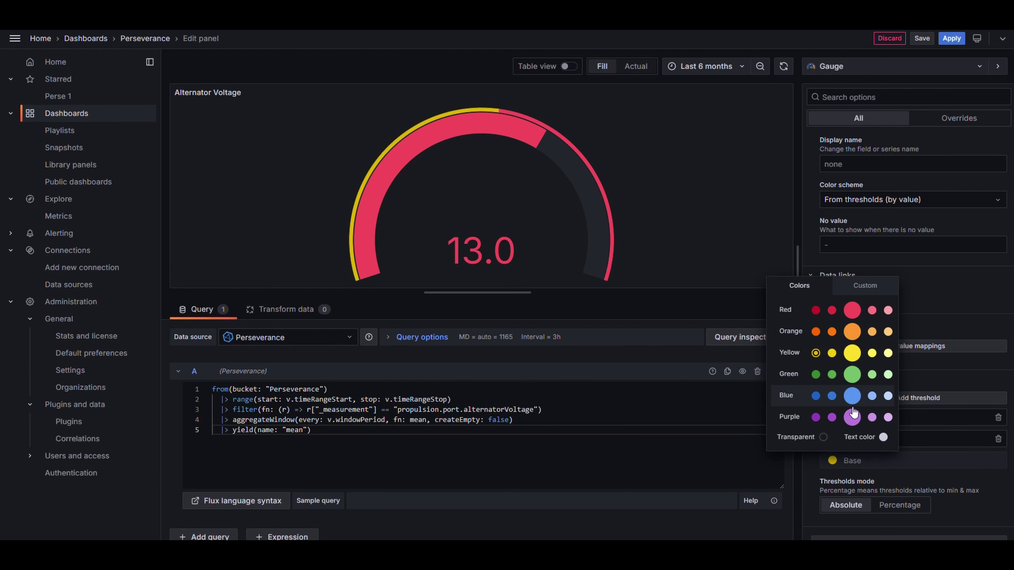
left_click(832, 439)
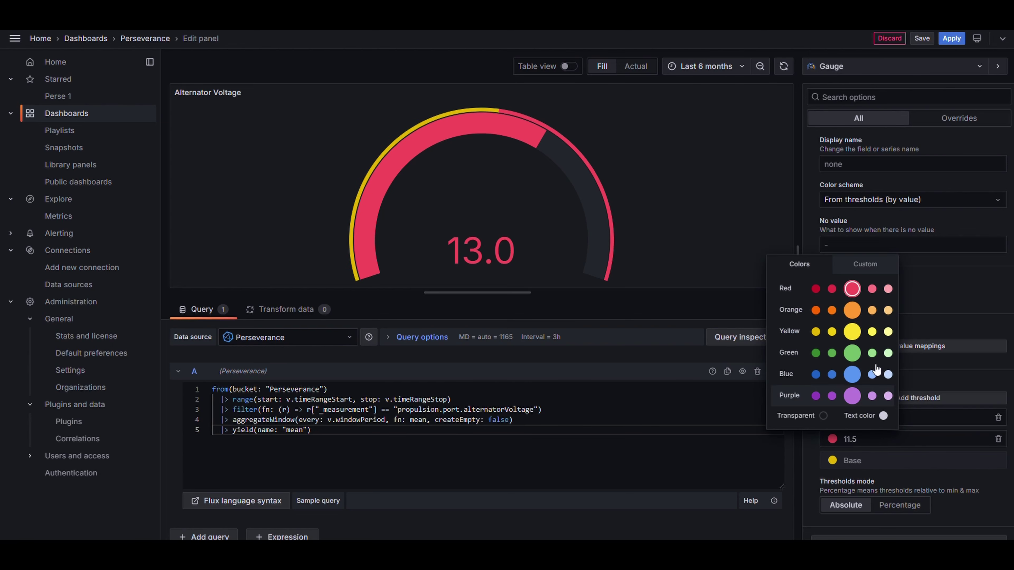
left_click(815, 353)
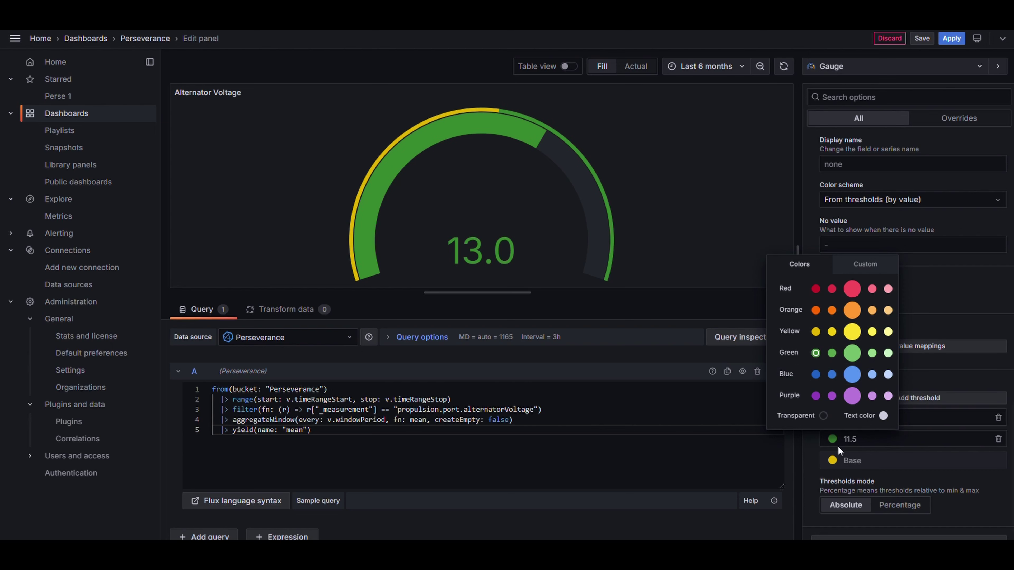
Step: Change the thresholds to 12 (green) and 14 (dark red), then apply the gauge to the dashboard
left_click(850, 439)
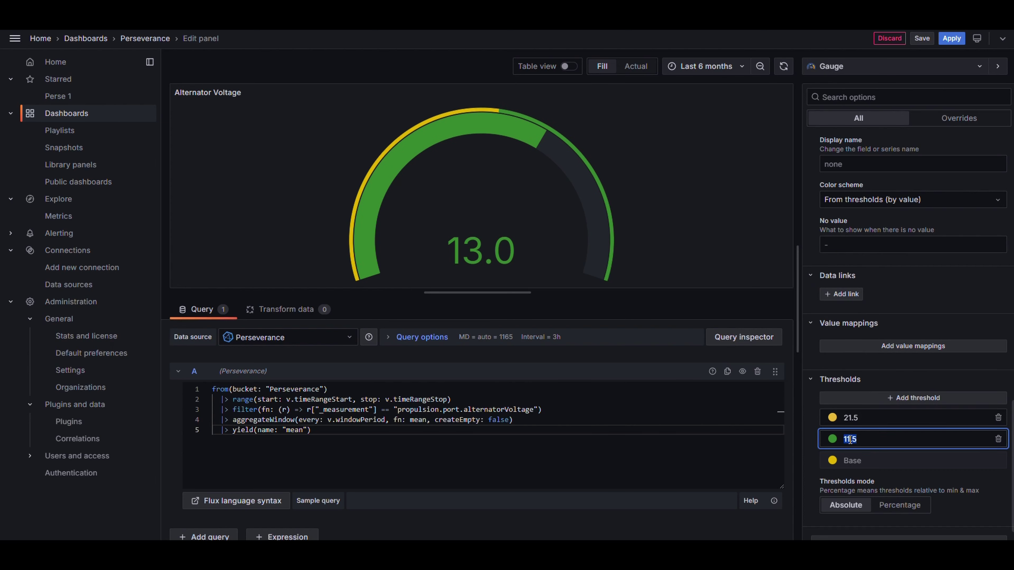
type("12")
left_click(867, 419)
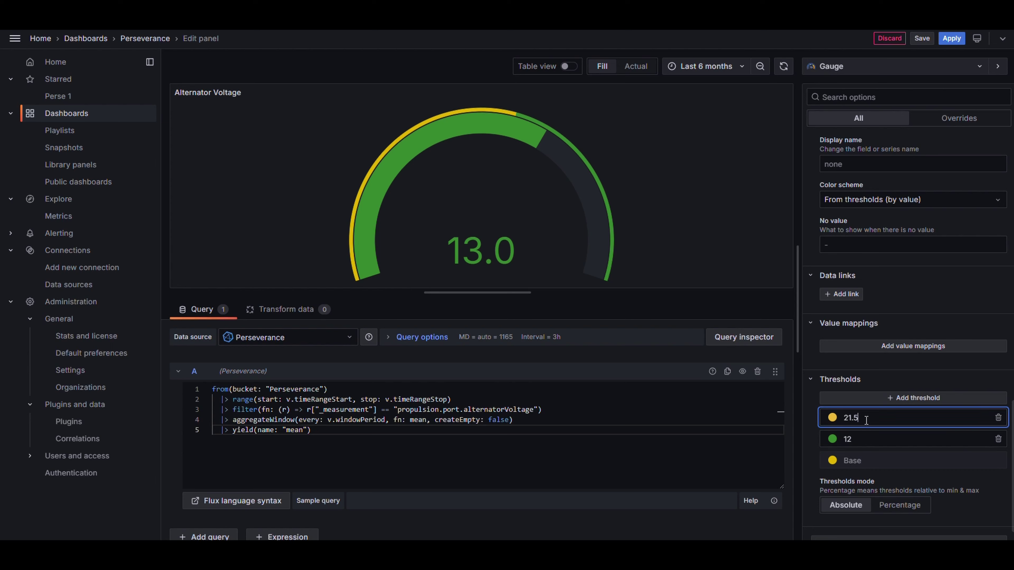
left_click(833, 419)
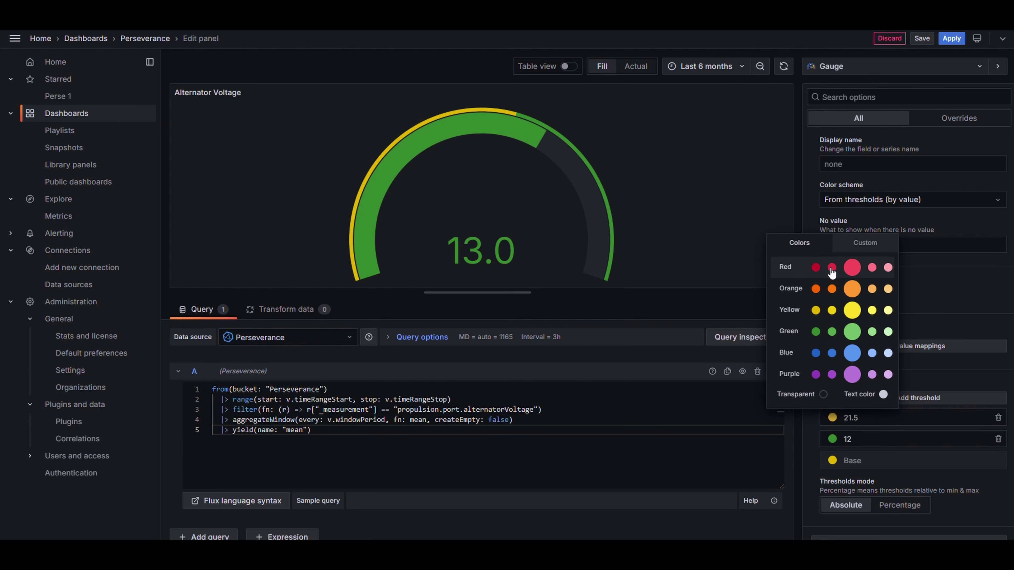
left_click(816, 274)
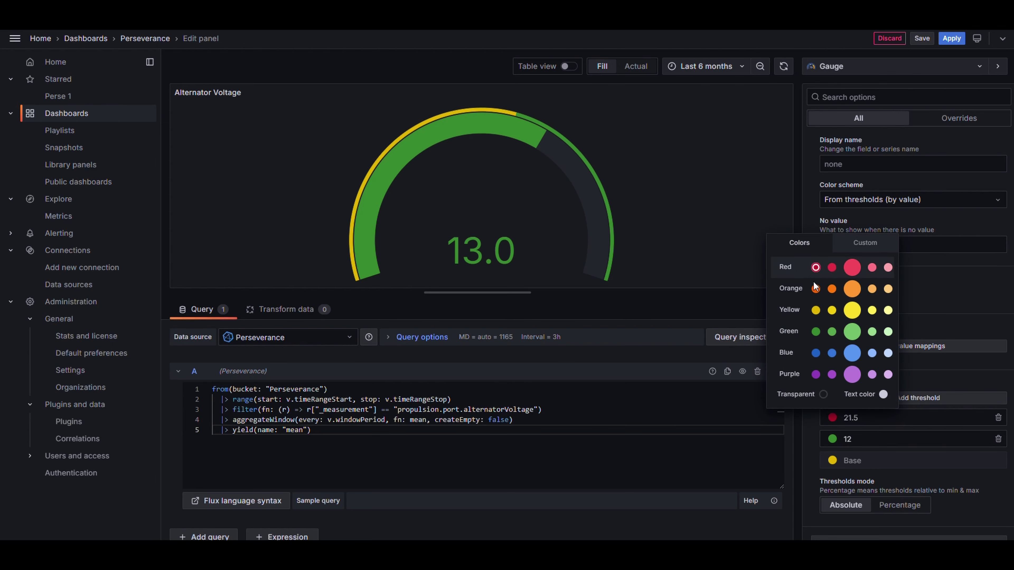
left_click(862, 420)
double_click(863, 420)
type("1")
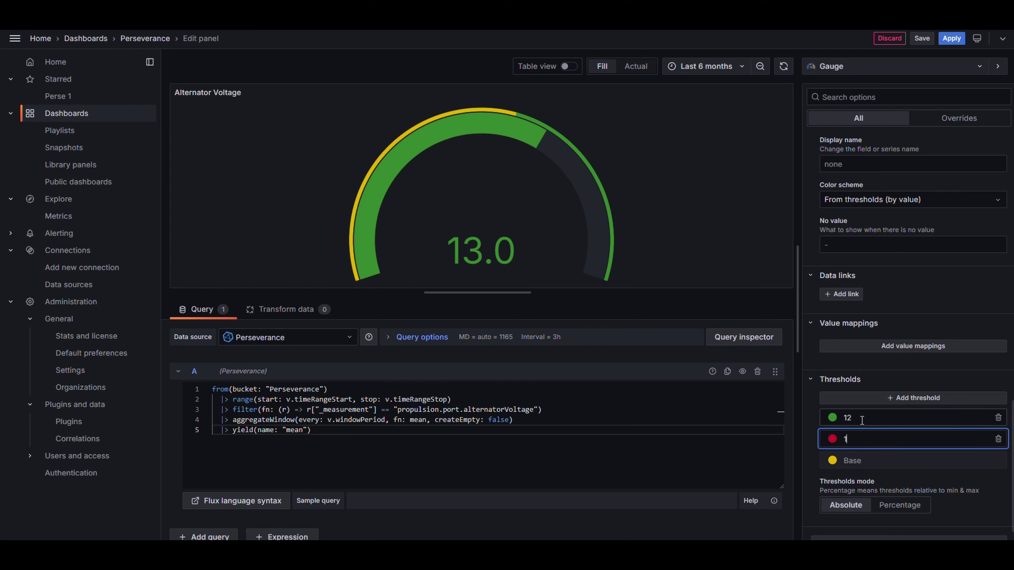
type("4")
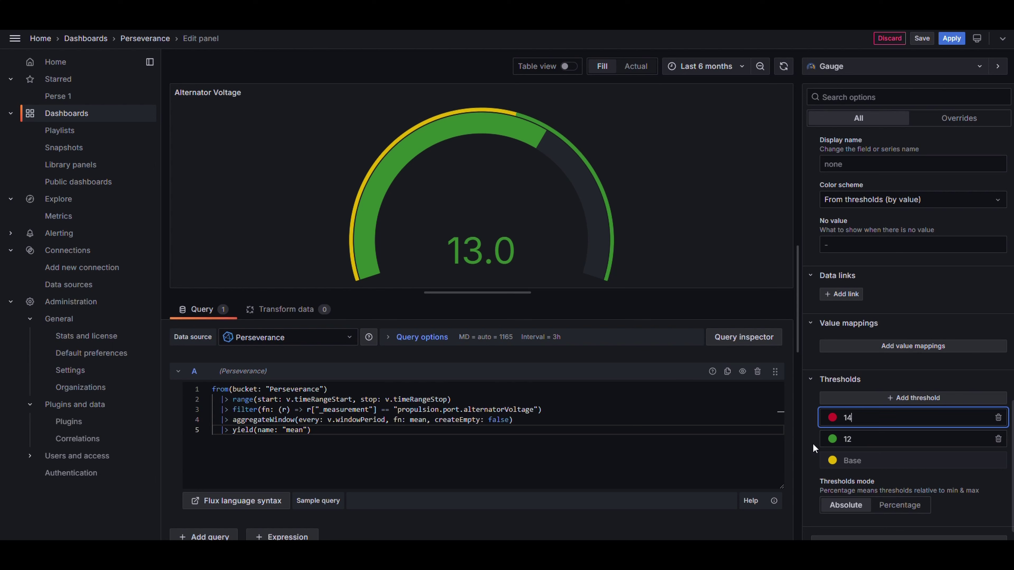
left_click(815, 442)
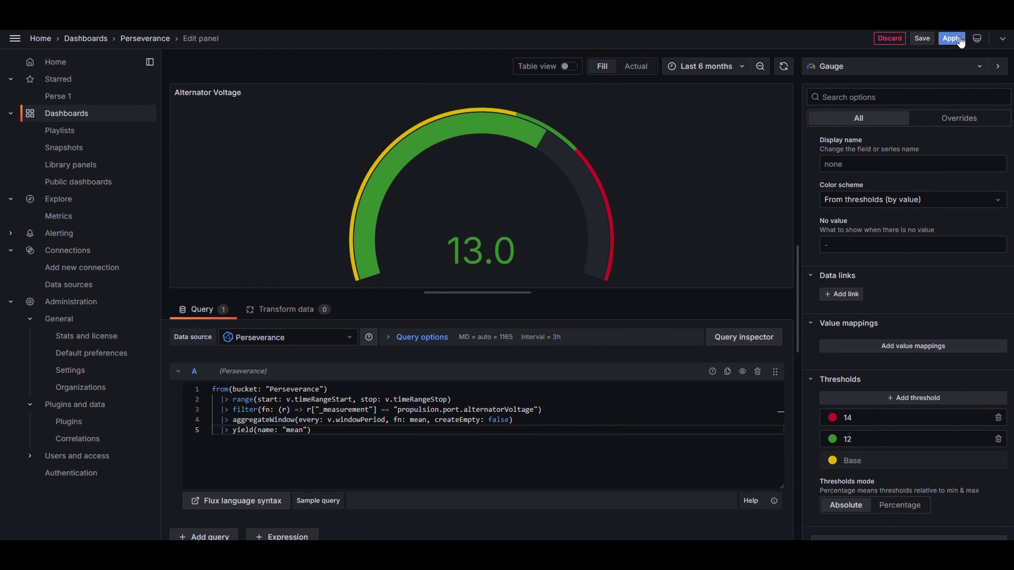
left_click(952, 38)
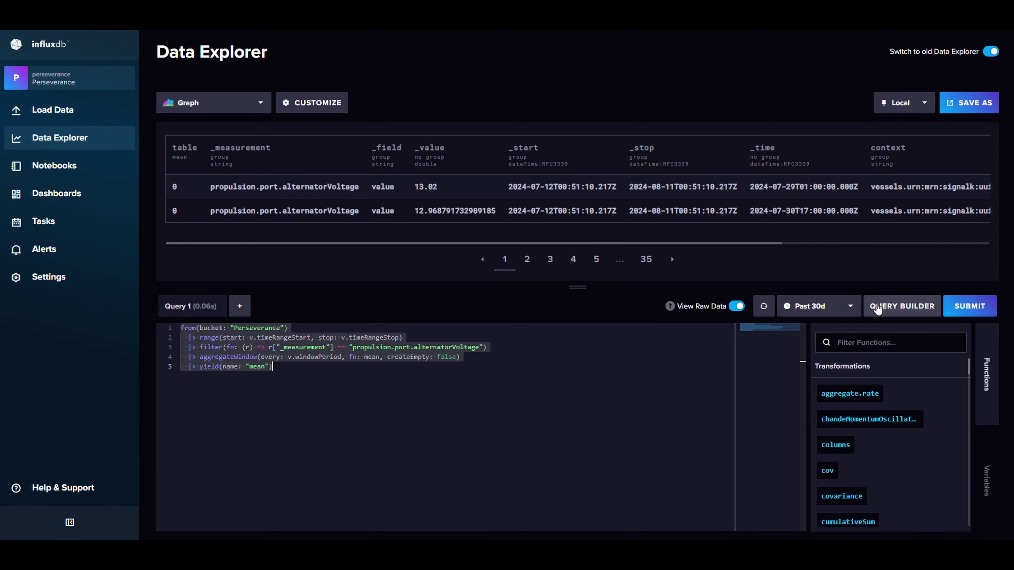
left_click(878, 306)
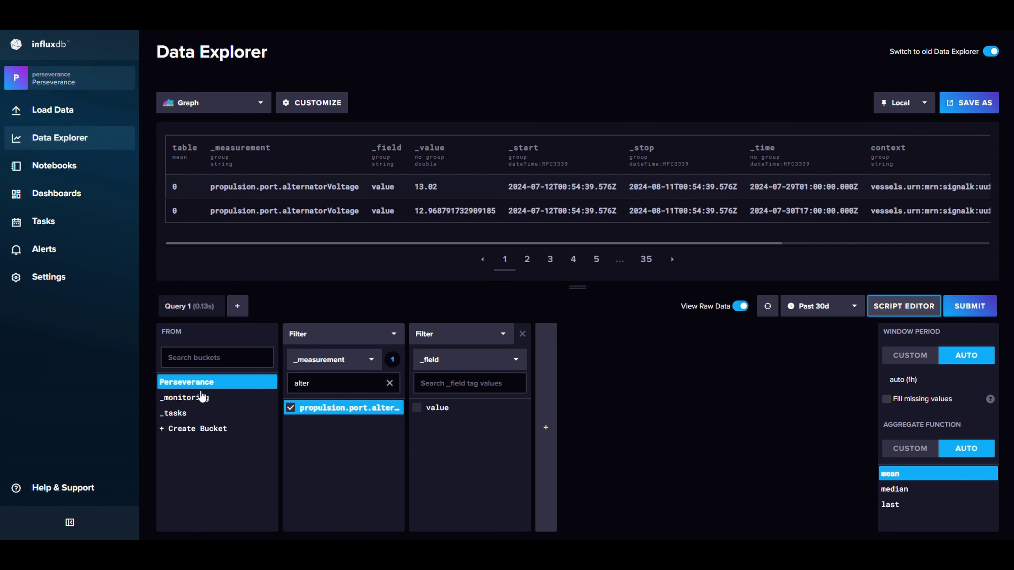
Step: Swap the Data Explorer measurement from alternatorVoltage to steering.rudderAngle, submit, and select the full Flux script
left_click(290, 408)
left_click(315, 388)
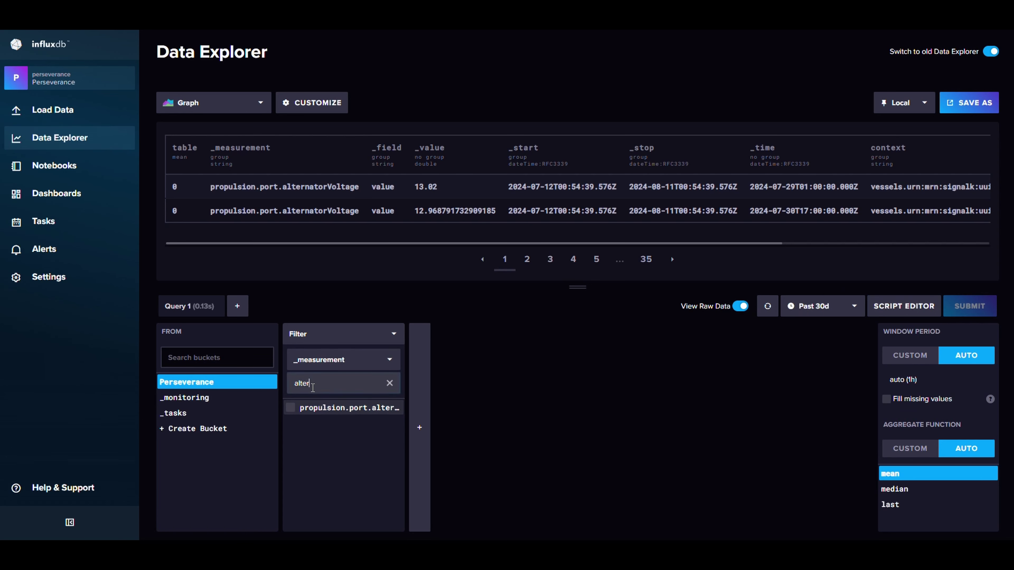
double_click(313, 388)
type("rudd")
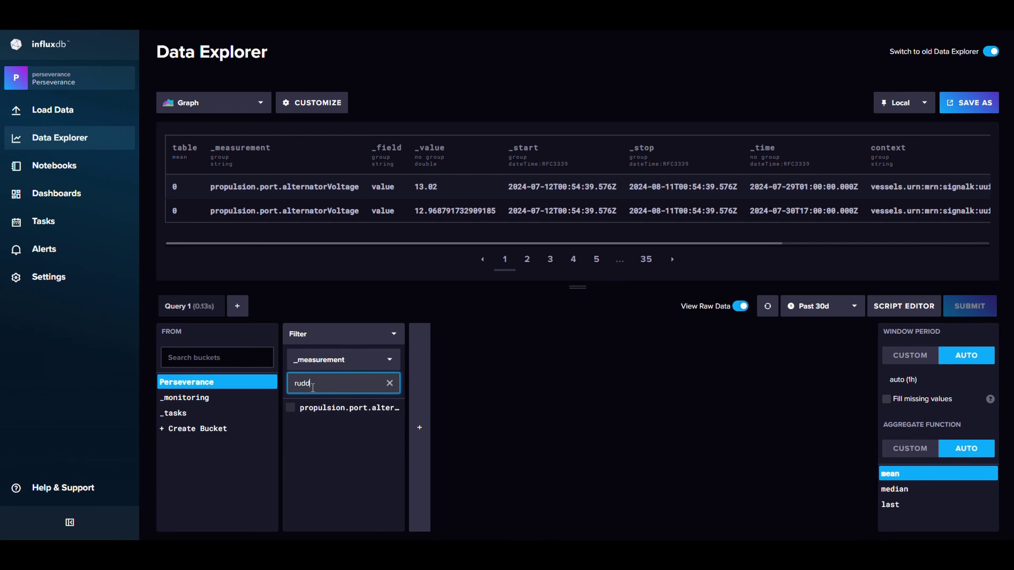
left_click(318, 408)
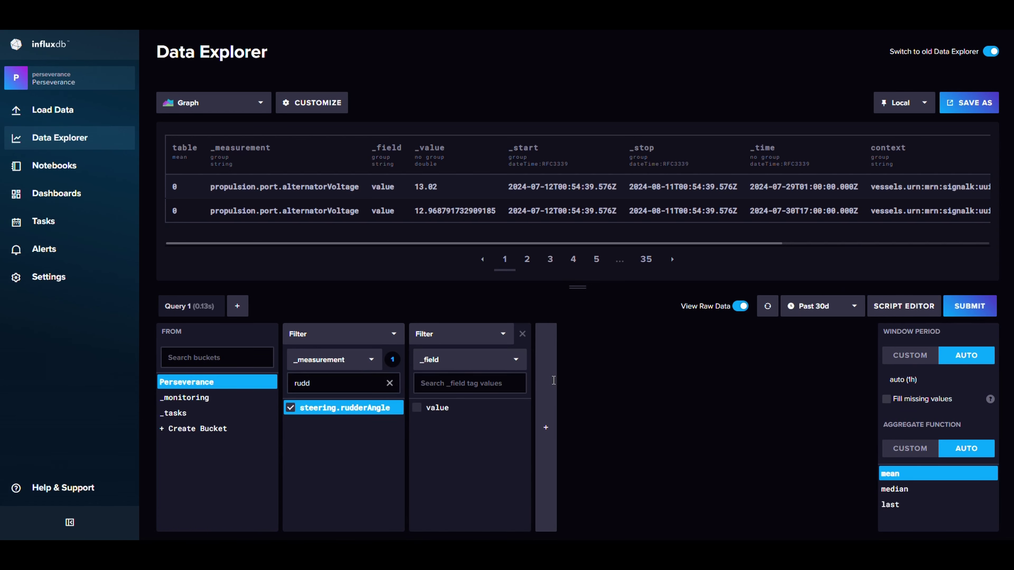
left_click(966, 307)
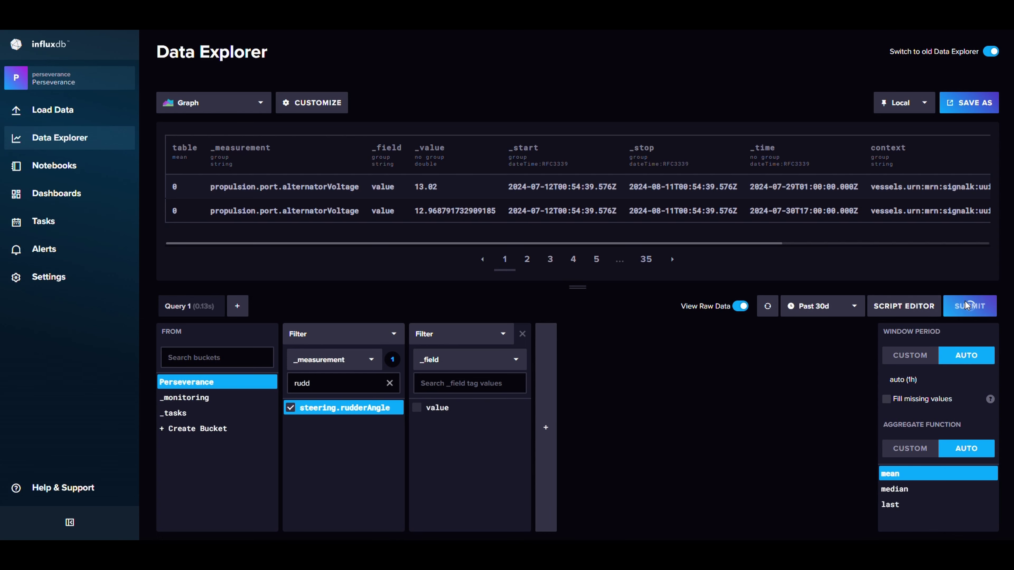
left_click(896, 307)
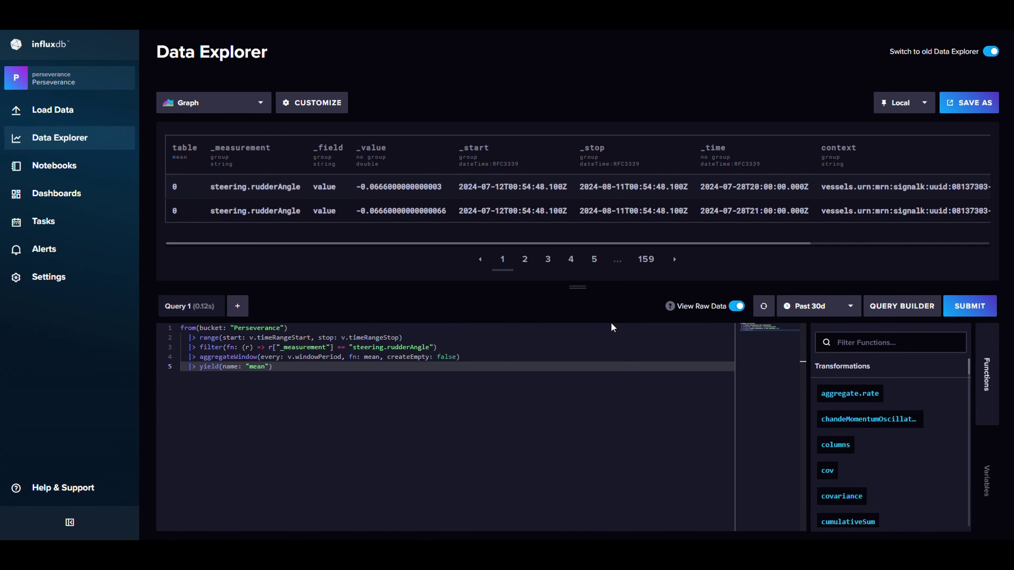
key("ctrl+a")
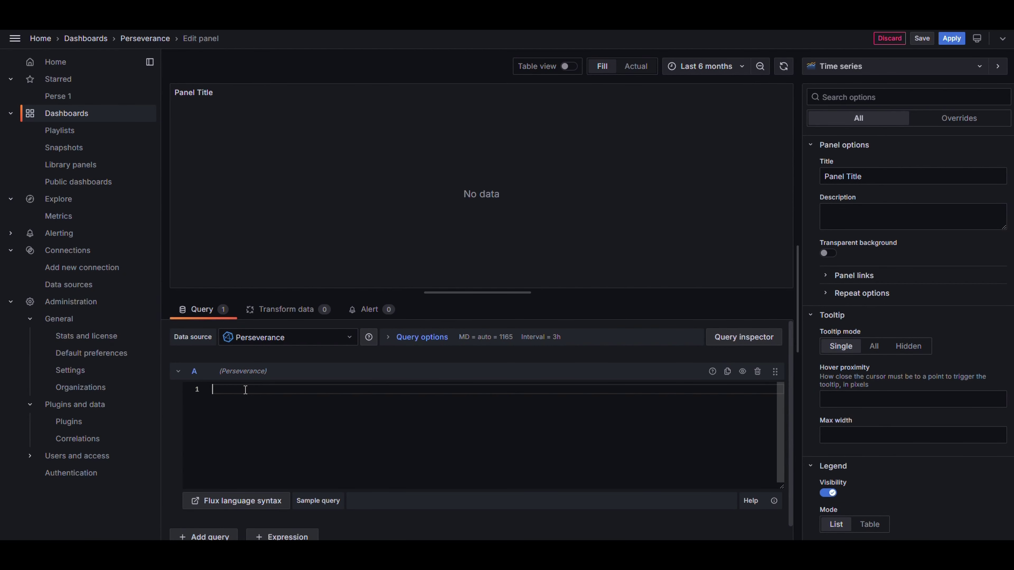
Step: Paste the rudder angle query, title the panel Rudder Angle, show Last 30 minutes, and make it a bar gauge
type("from(bucket: \"Perseverance\")   |> range(start: v.timeRangeStart, stop: v.timeRangeStop)   |> filter(fn: (r) => r[\"_measurement\"] == \"steering.rudderAngle\")   |> aggregateWindow(every: v.windowPeriod, fn: mean, createEmpty: false)   |> yield(name: \"mean\")")
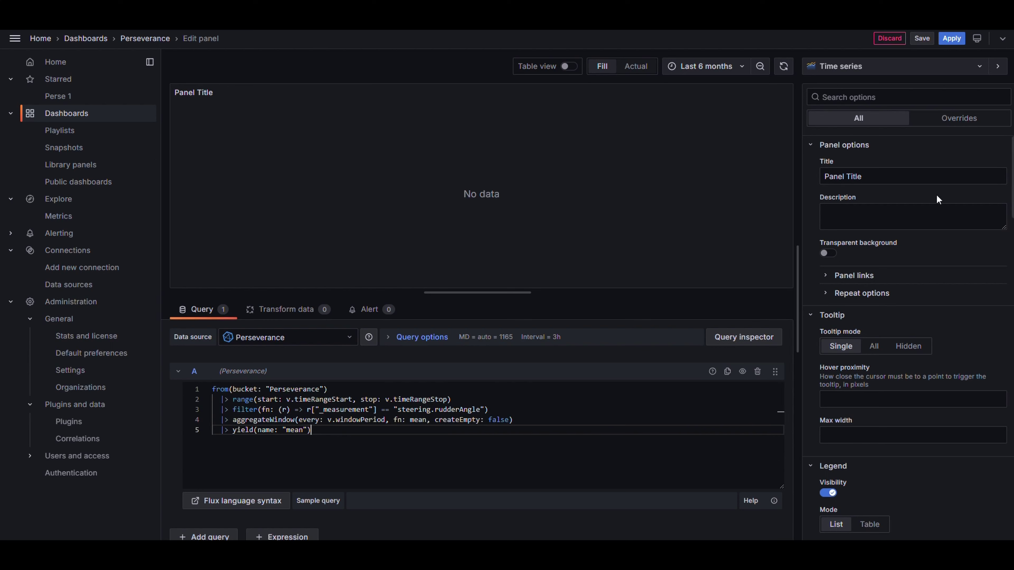
triple_click(919, 177)
type("Ru")
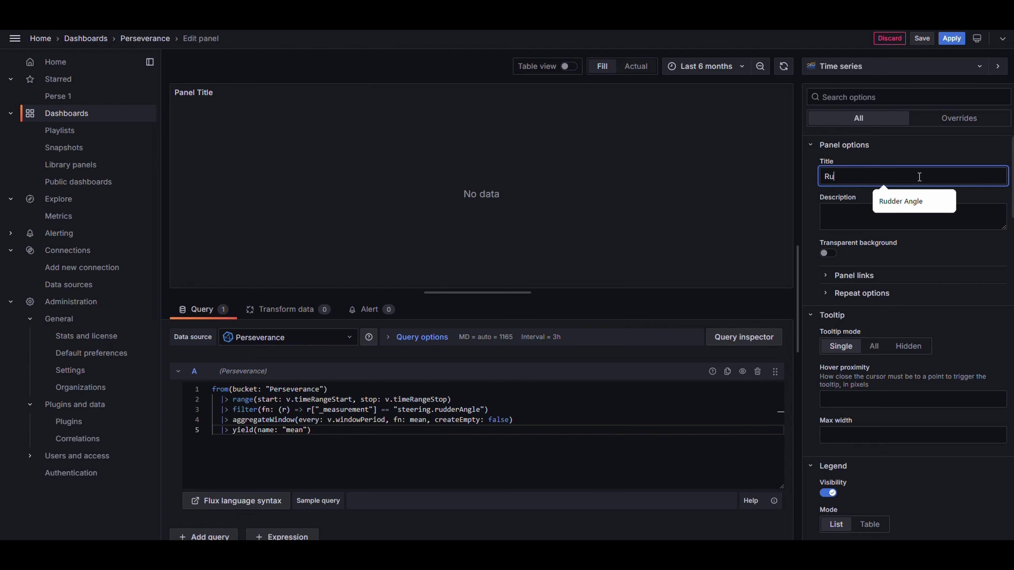
type("dder Angle")
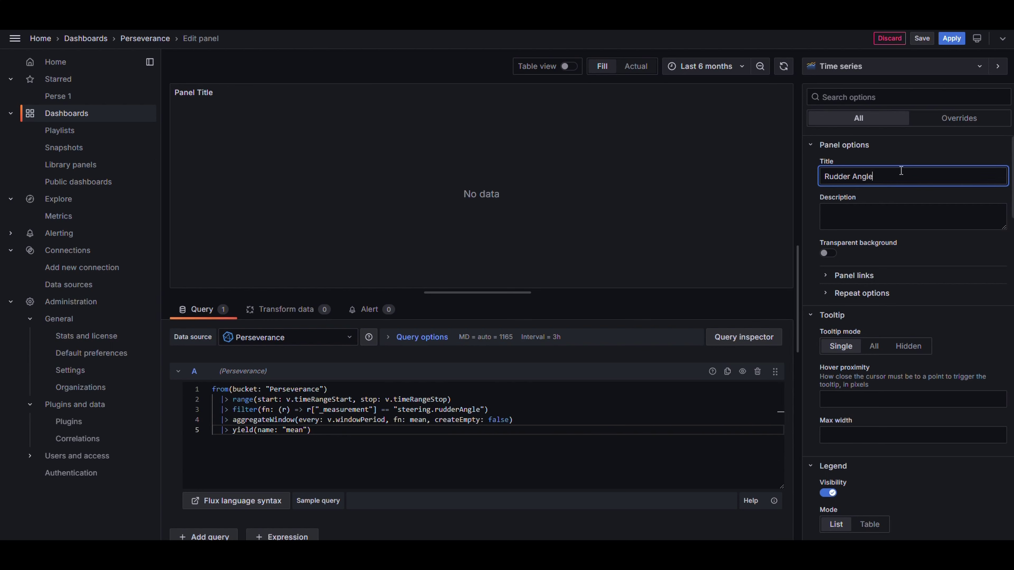
left_click(921, 246)
left_click(692, 66)
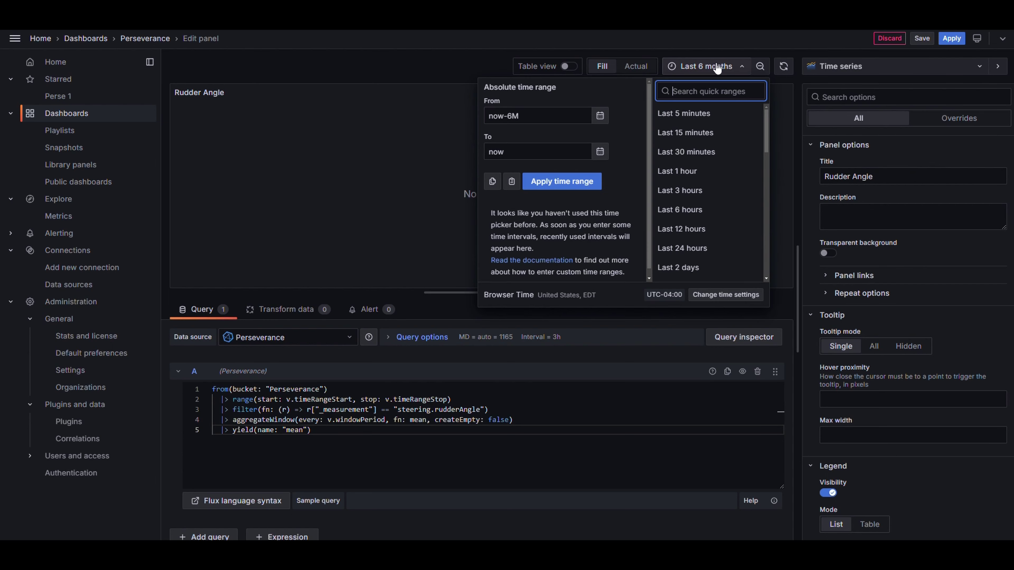
left_click(711, 160)
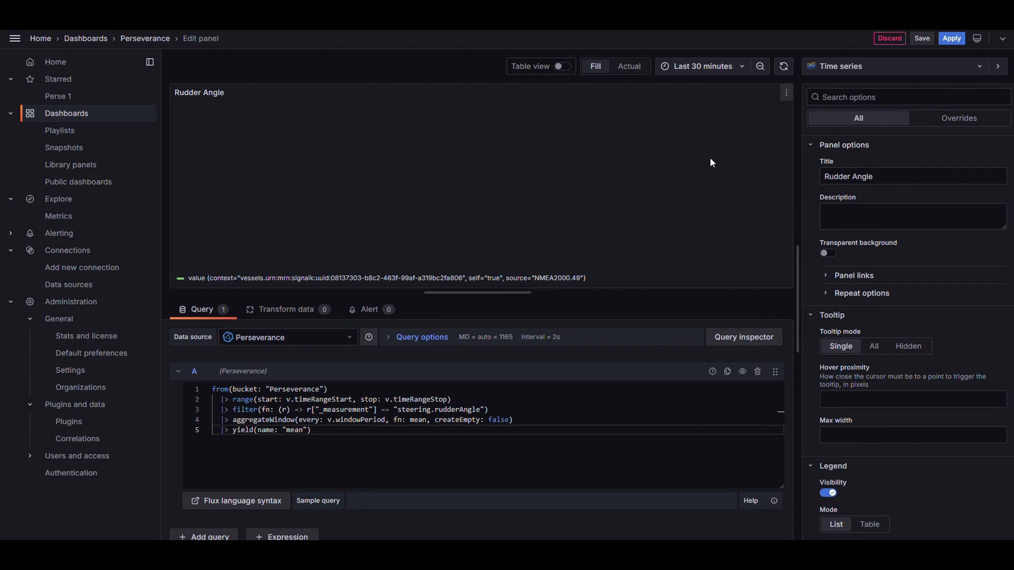
left_click(898, 66)
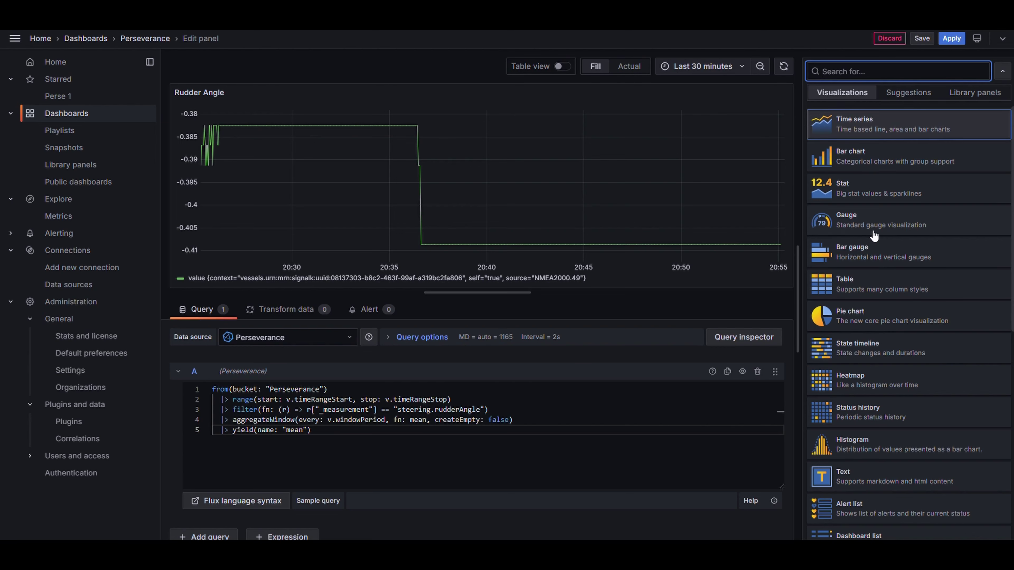
left_click(877, 251)
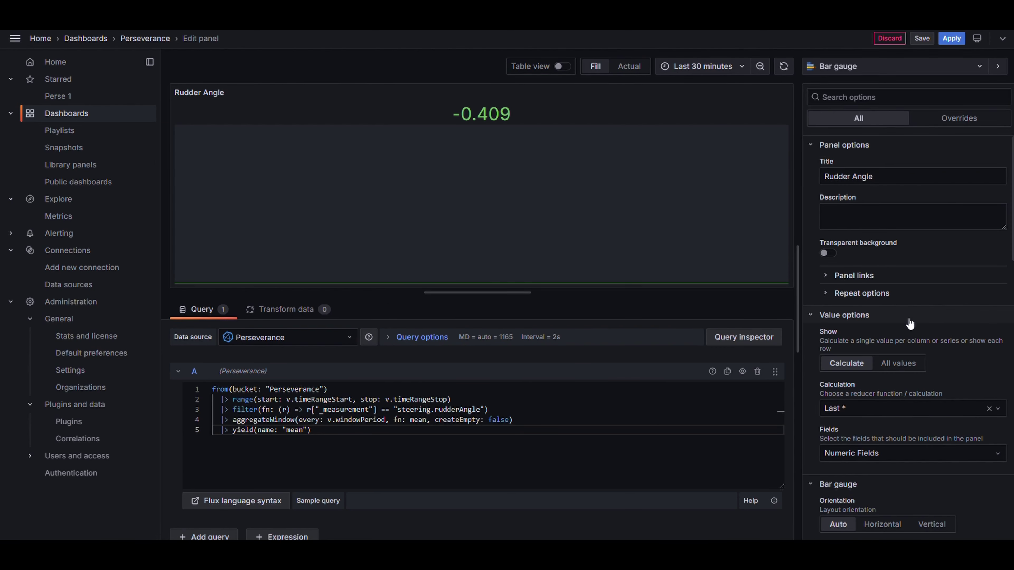
Step: Scale the Rudder Angle bar gauge with Min -0.79 and Max 0.79
scroll(902, 287, "down", 4)
scroll(908, 317, "down", 6)
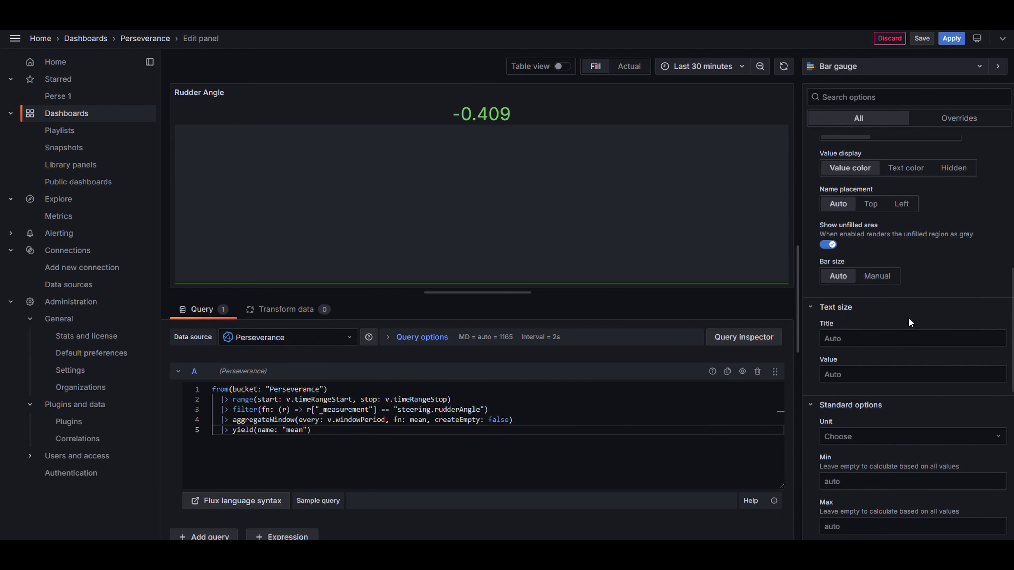
scroll(890, 320, "down", 4)
left_click(873, 322)
type("-")
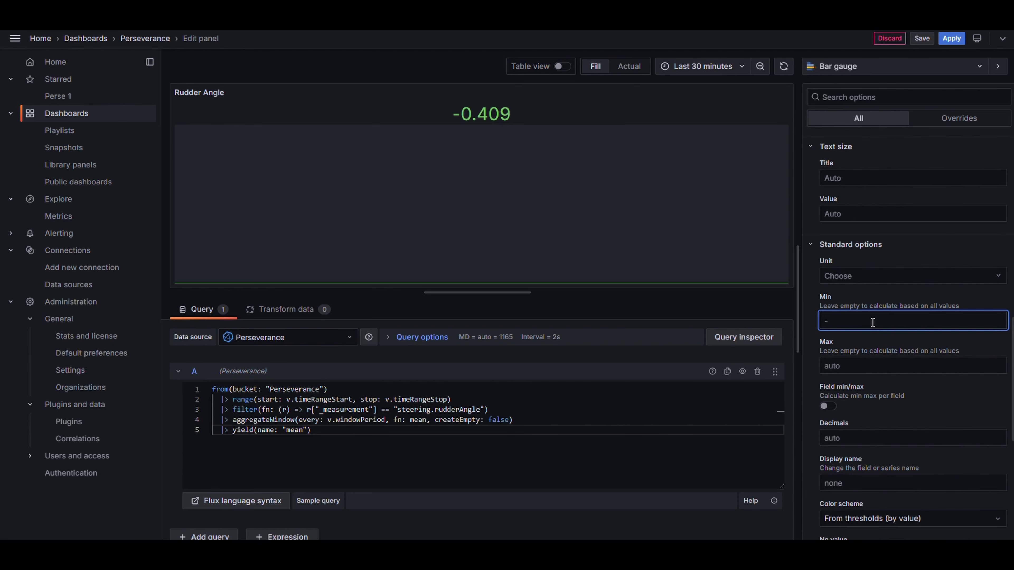
type("7")
key("BackSpace")
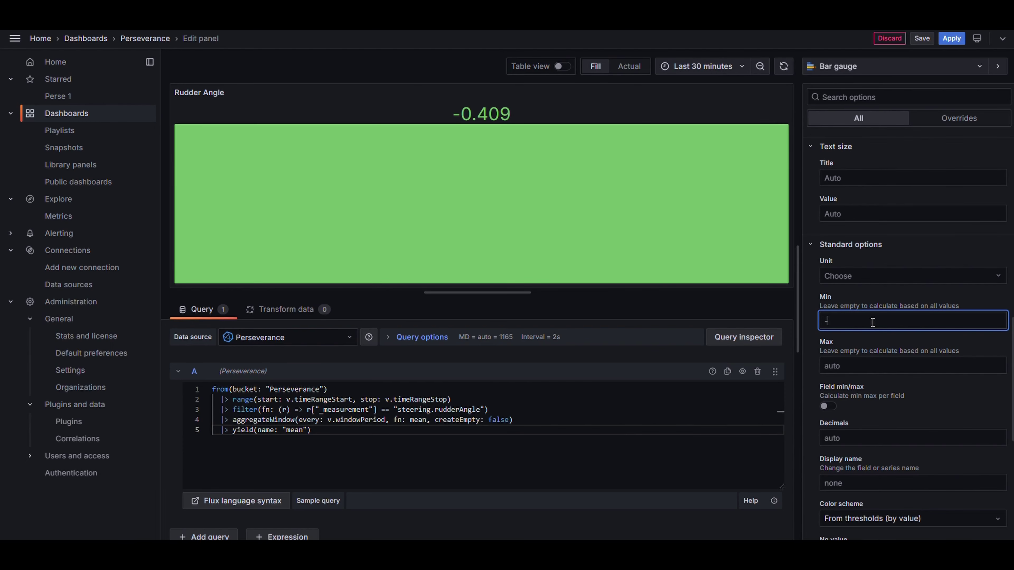
type("0.79")
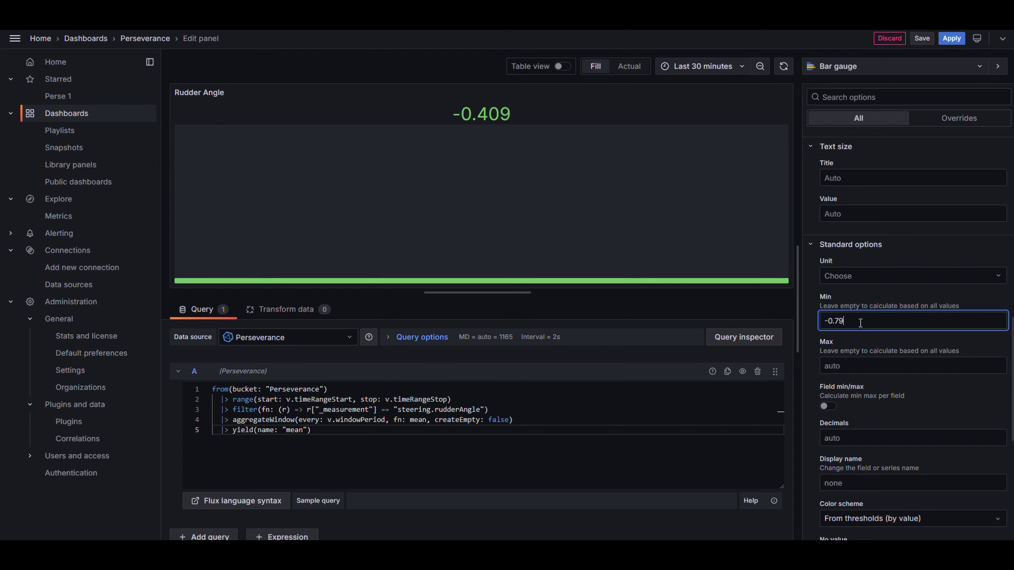
left_click(862, 367)
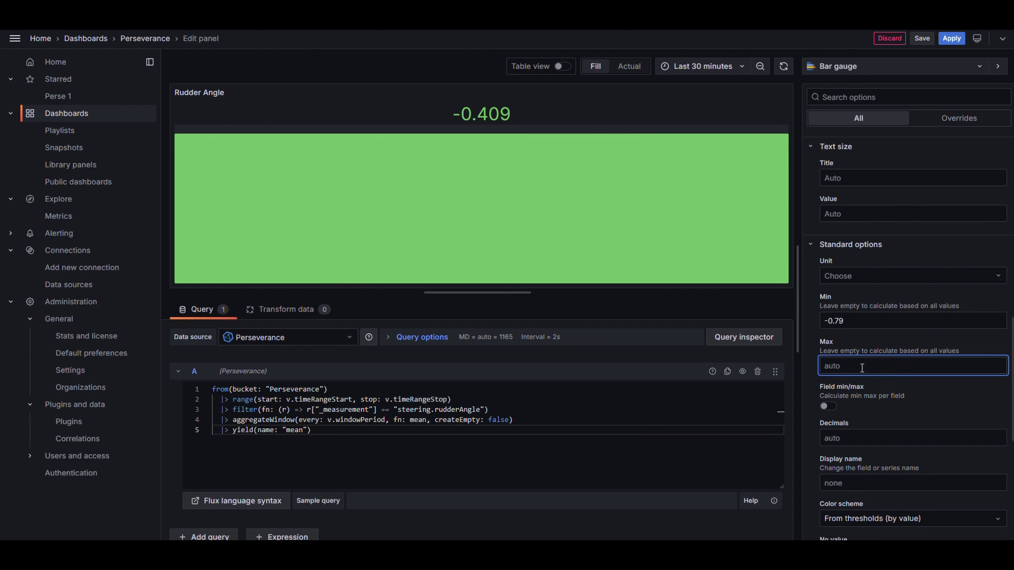
type(".79")
key("Return")
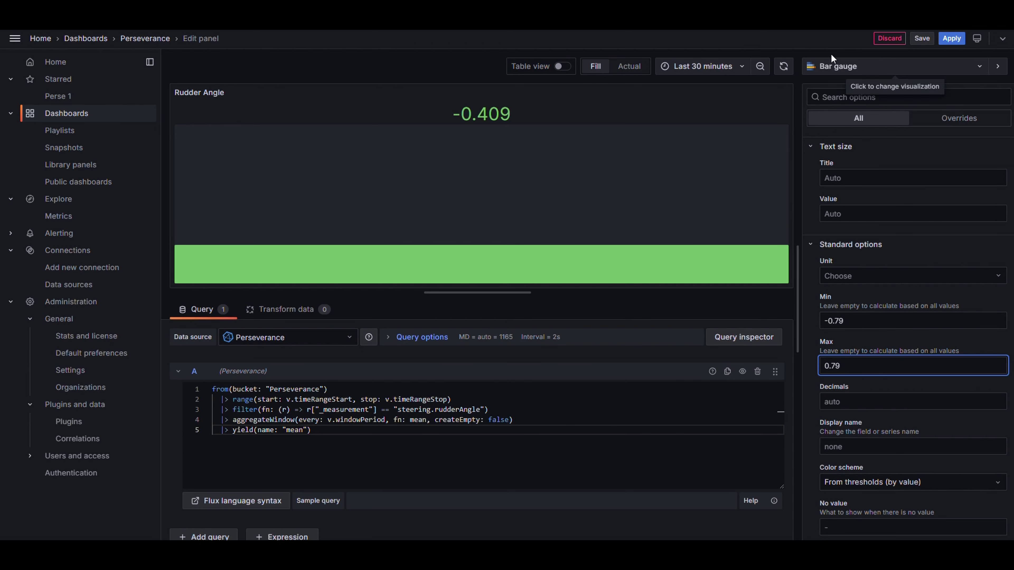
Step: Make the bar gauge horizontal with the Retro LCD display mode
scroll(879, 221, "up", 5)
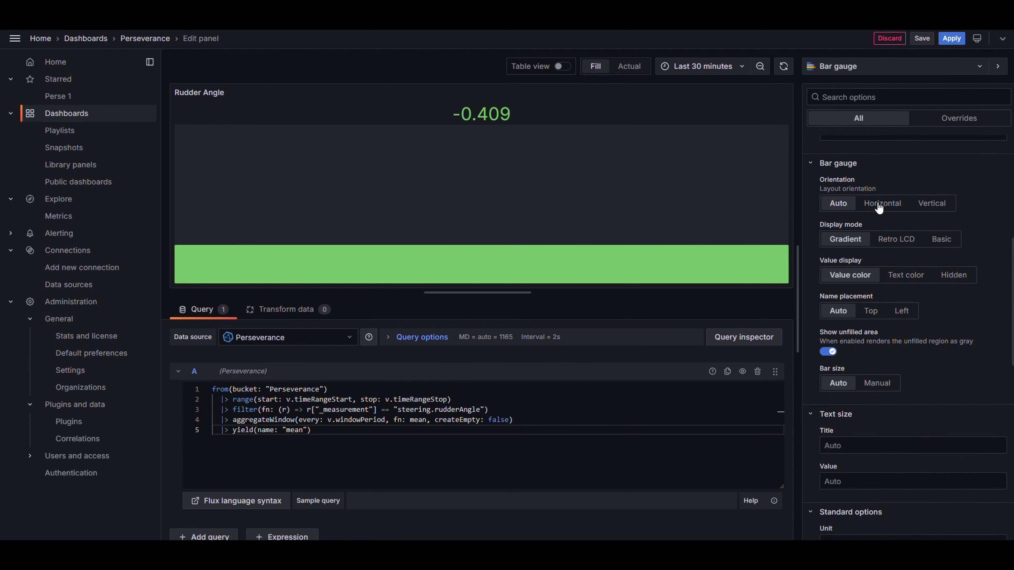
left_click(880, 208)
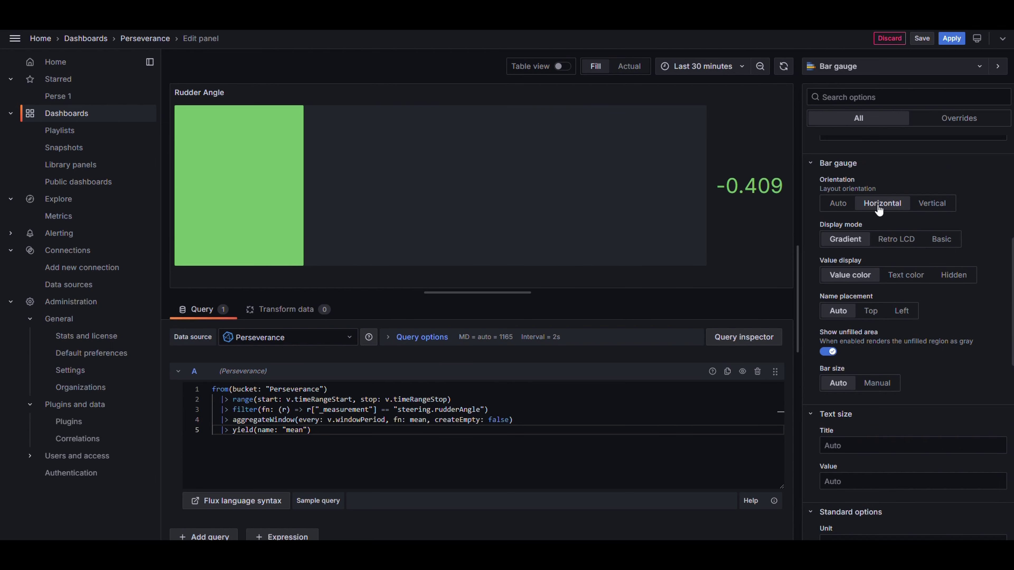
left_click(886, 244)
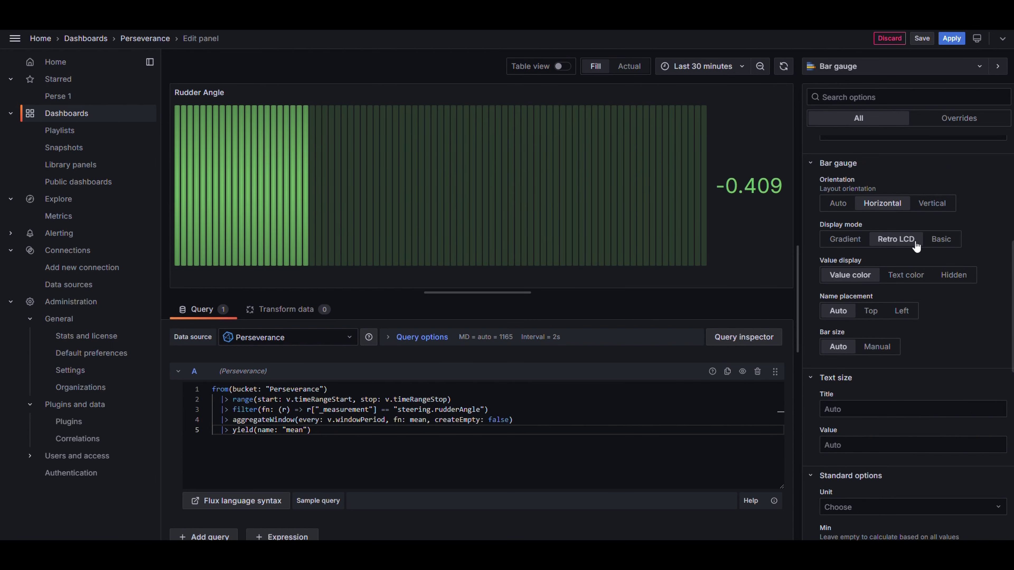
left_click(929, 240)
left_click(893, 244)
Step: Delete the 80 threshold, set the Base threshold to Text color, and apply the panel
scroll(891, 252, "down", 10)
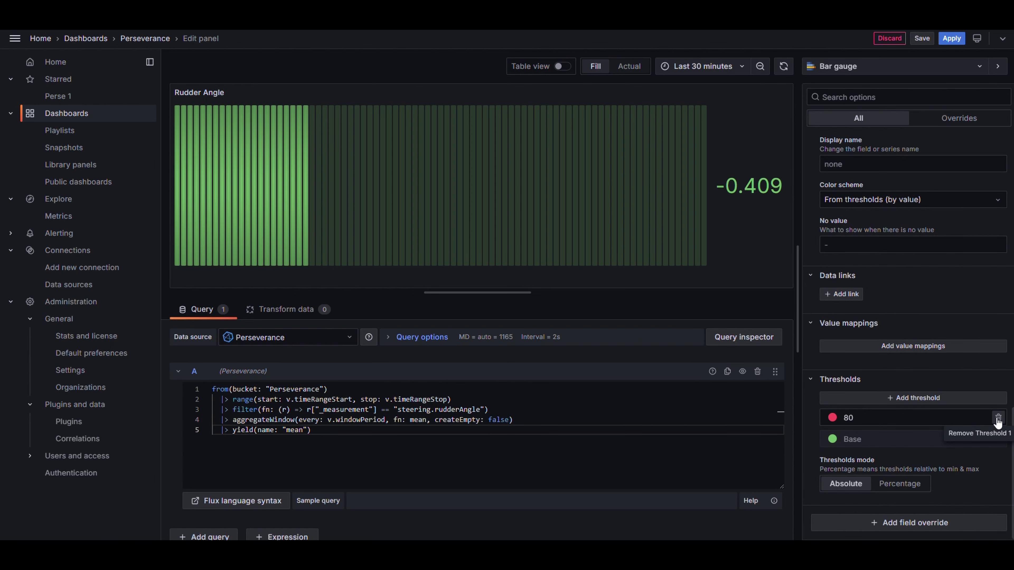
left_click(996, 417)
left_click(832, 439)
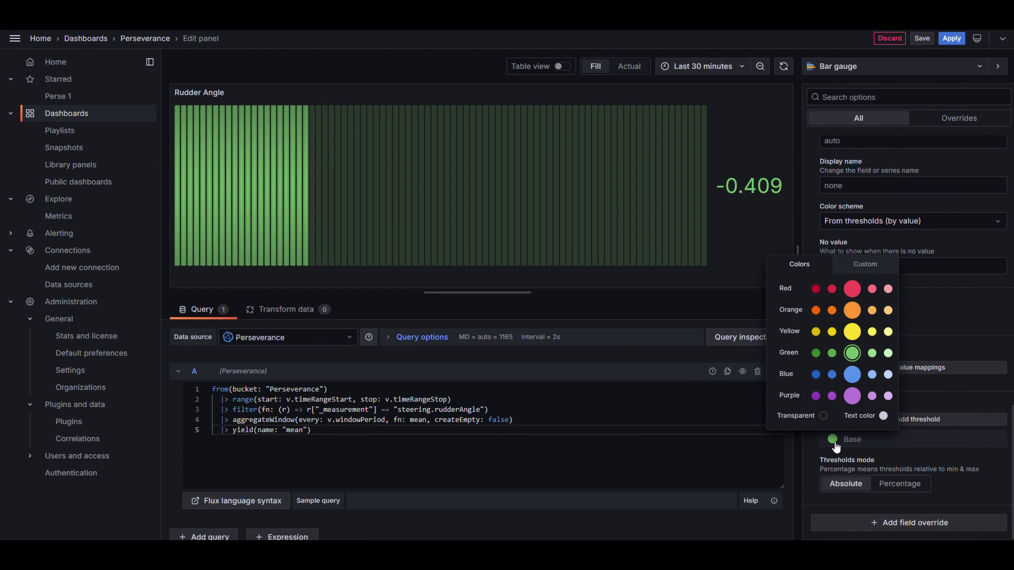
left_click(883, 416)
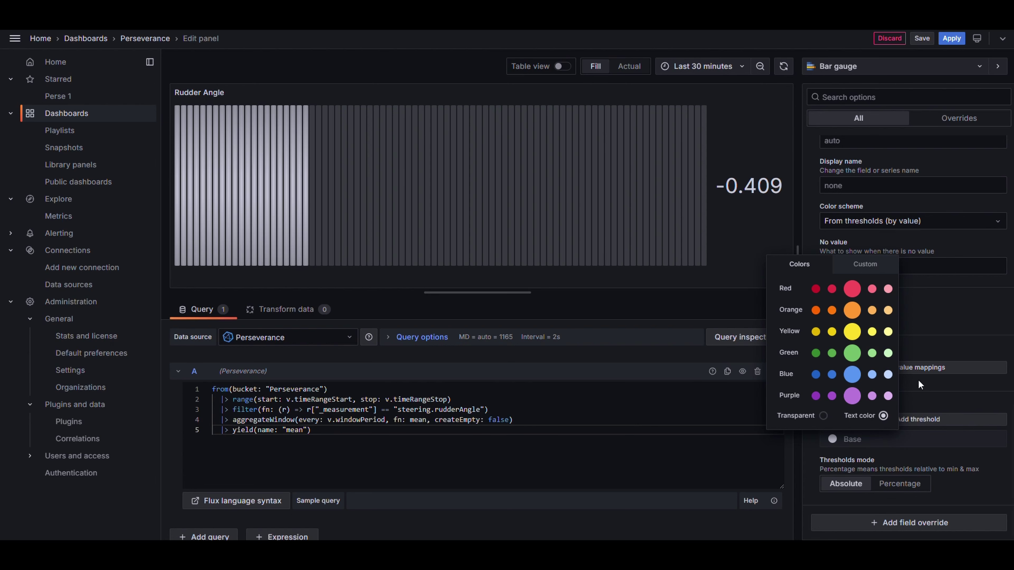
left_click(952, 45)
Step: Move the Rudder Angle panel beside the alternator gauges, then scroll the Signal K path list to navigation data
left_click_drag(531, 67, 989, 180)
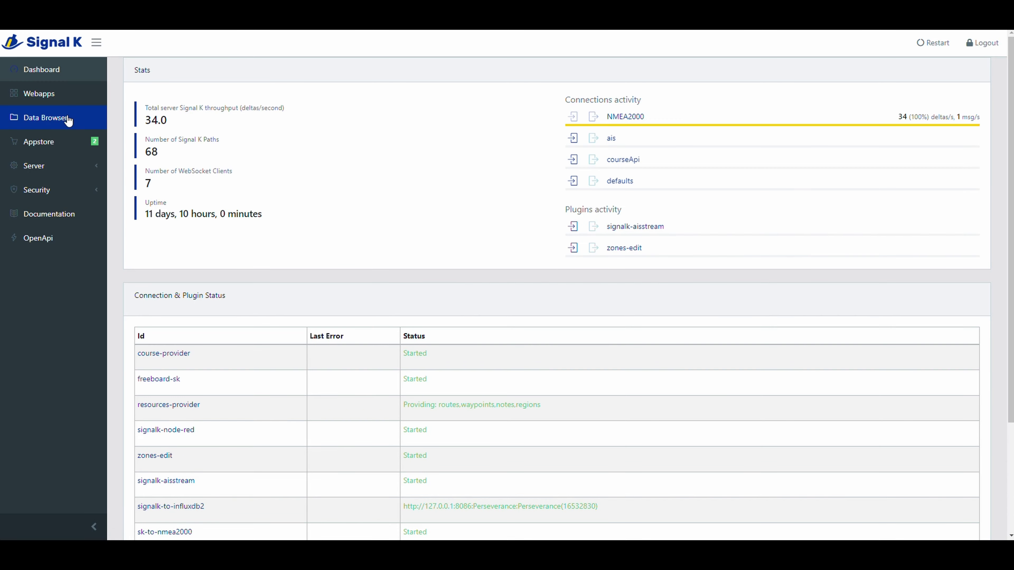
left_click(68, 120)
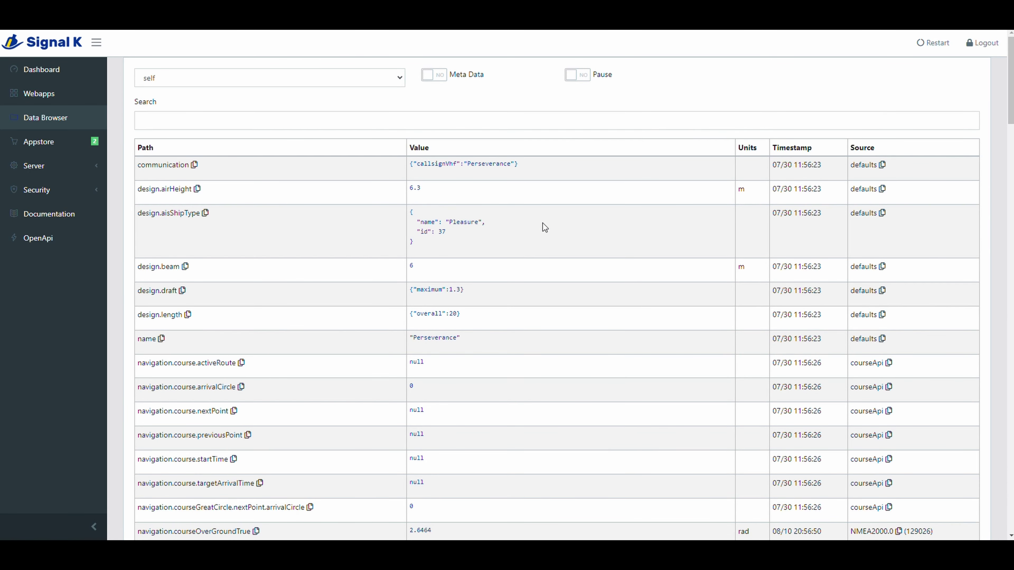
scroll(547, 222, "down", 4)
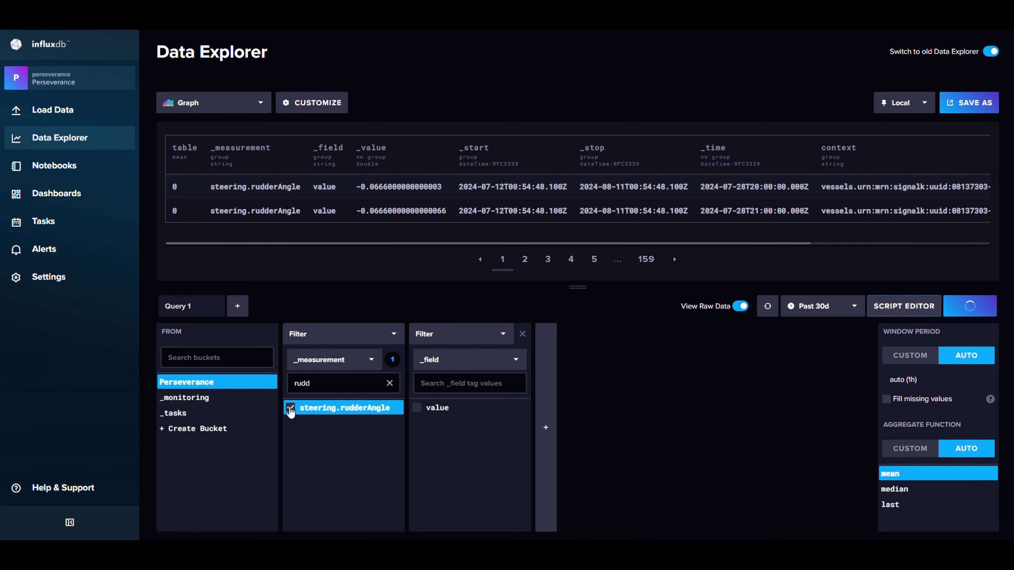
Step: Query navigation.position via a 'pos' measurement search and select its whole Flux script
left_click(290, 408)
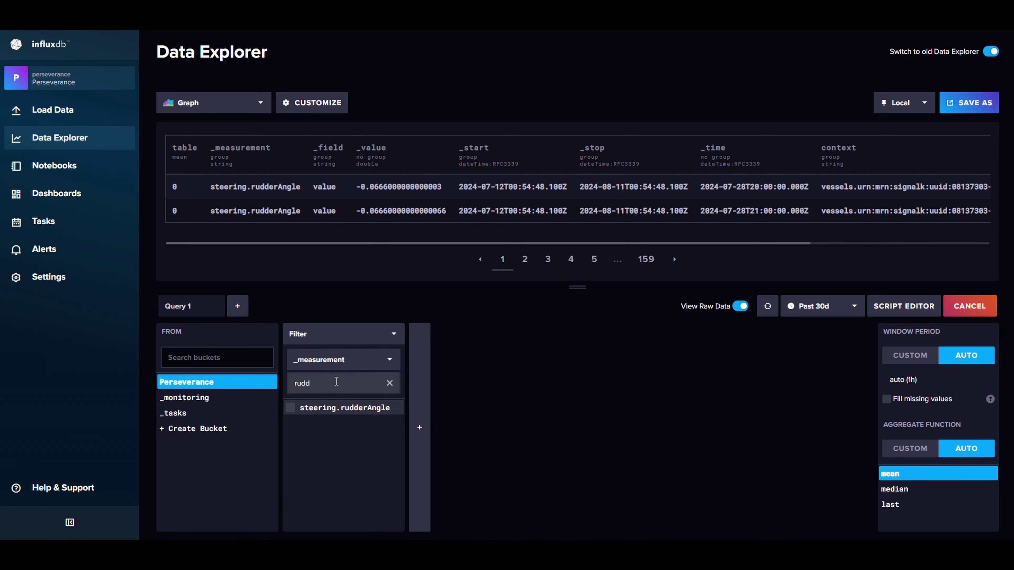
double_click(380, 382)
type("pos")
left_click(290, 423)
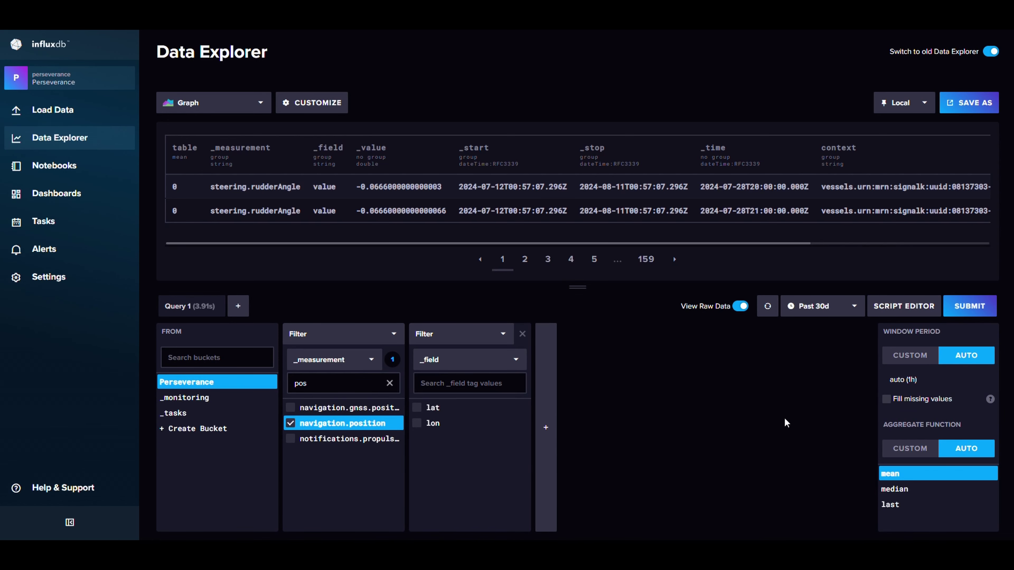
left_click(964, 306)
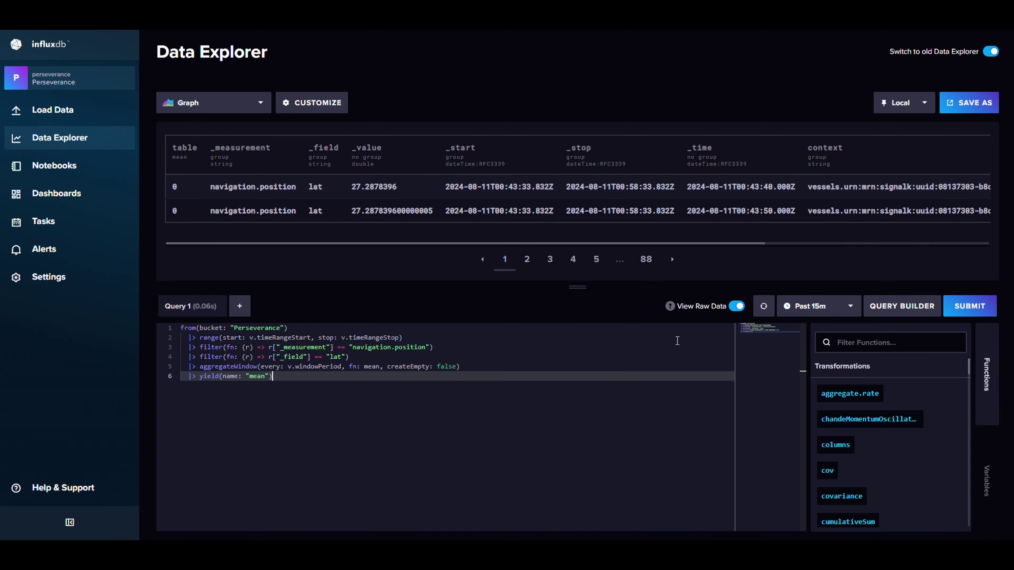
key("ctrl+a")
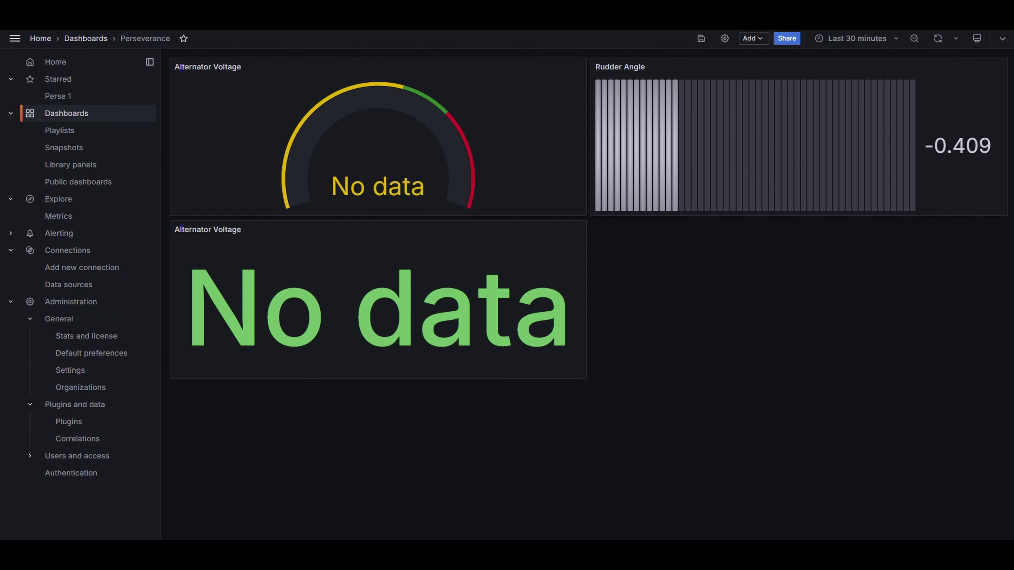
left_click(753, 39)
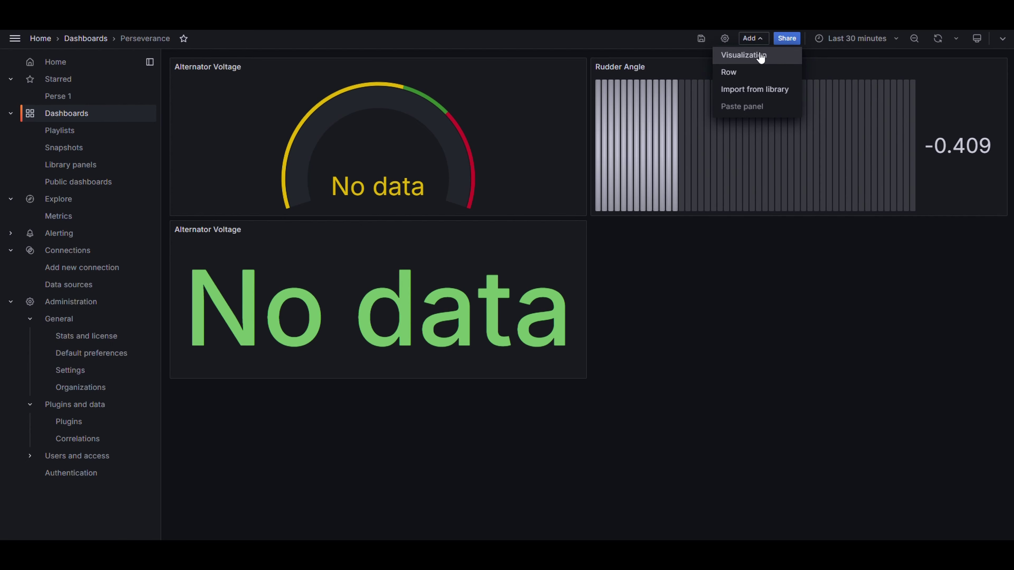
Step: Create a Stat visualization titled 'Position' and save the dashboard
left_click(761, 56)
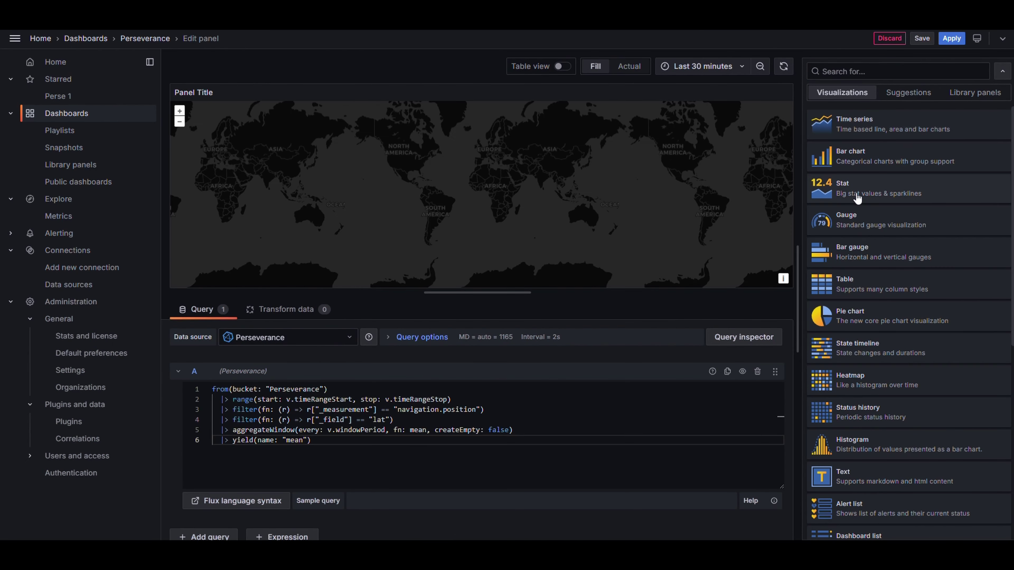
left_click(857, 197)
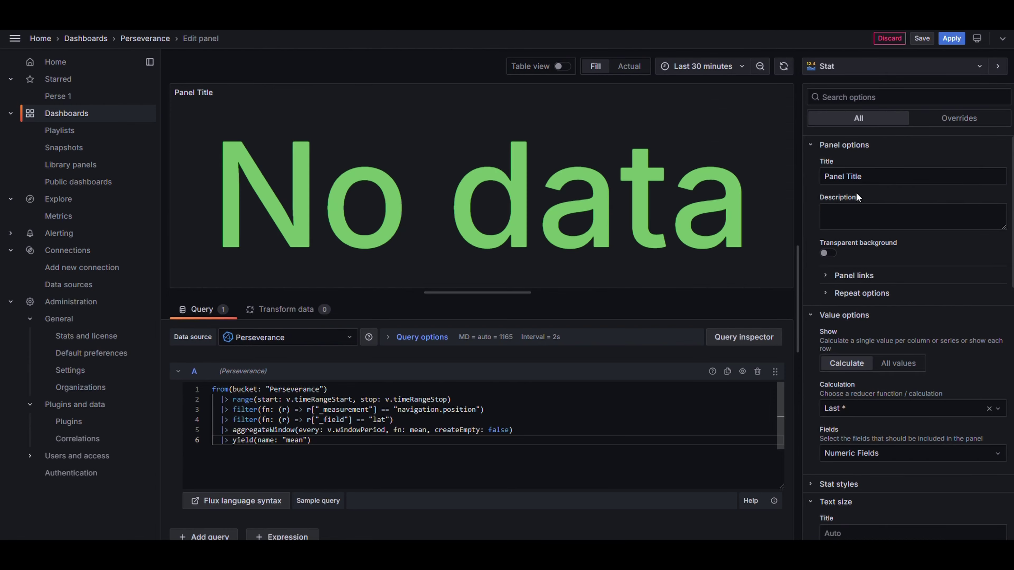
triple_click(854, 170)
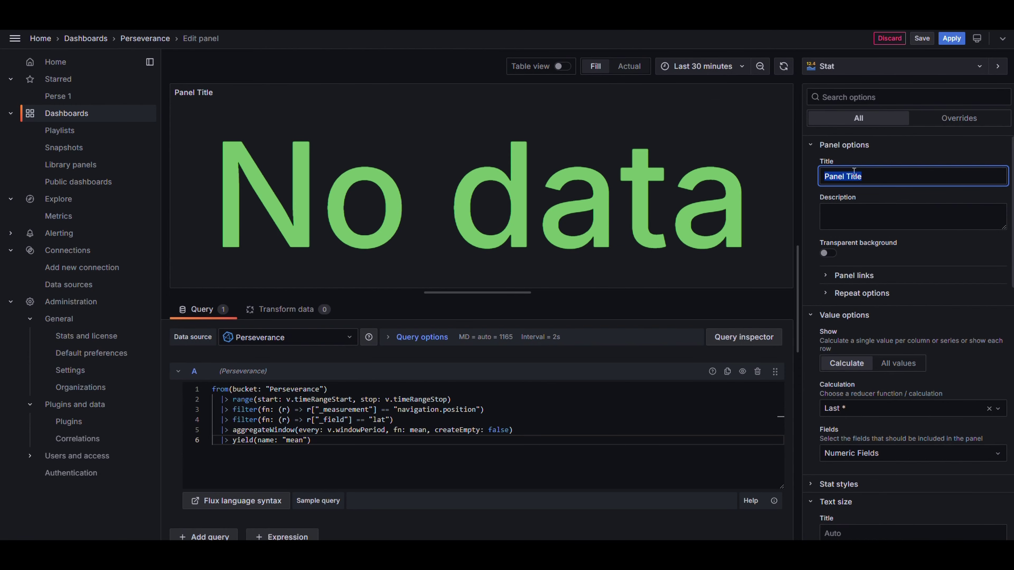
type("Position")
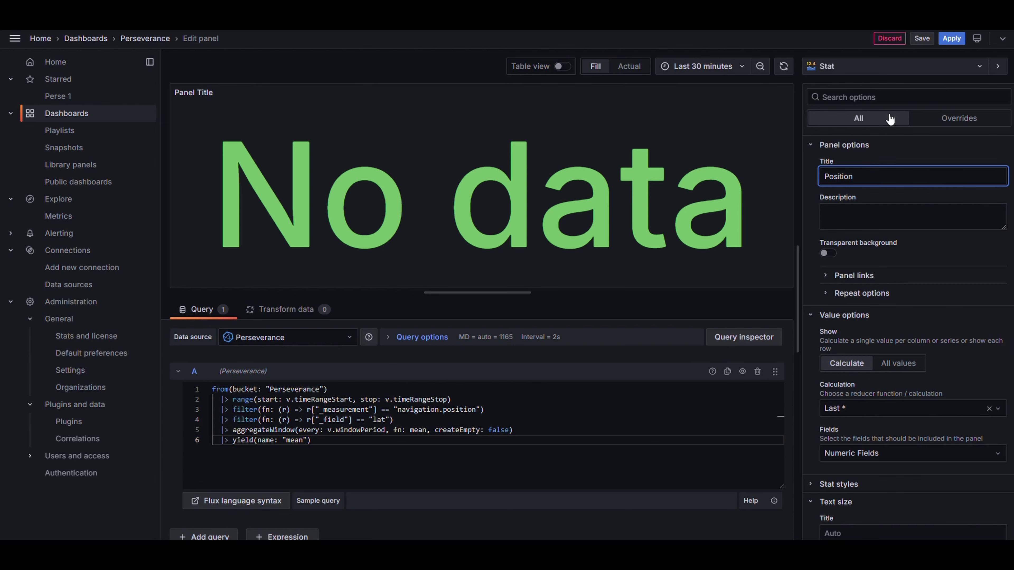
key("ctrl+s")
left_click(954, 40)
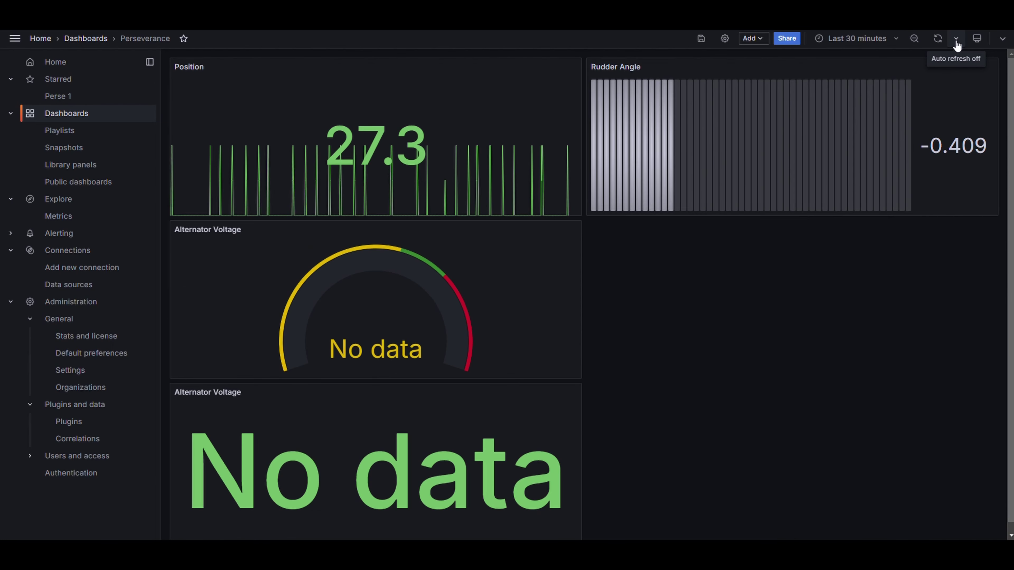
Step: Duplicate the Position panel and remove the original
left_click(574, 67)
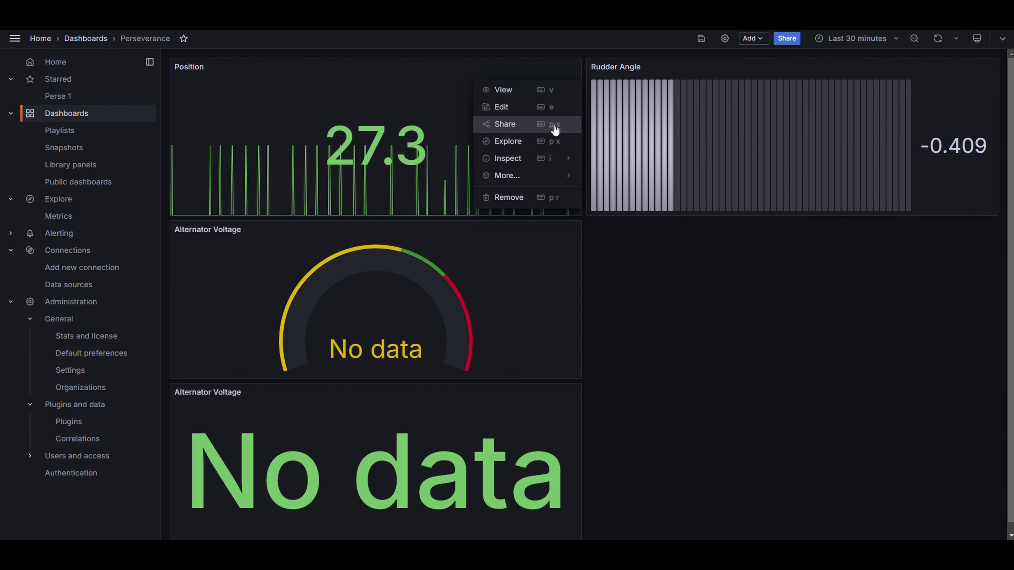
mouse_move(543, 176)
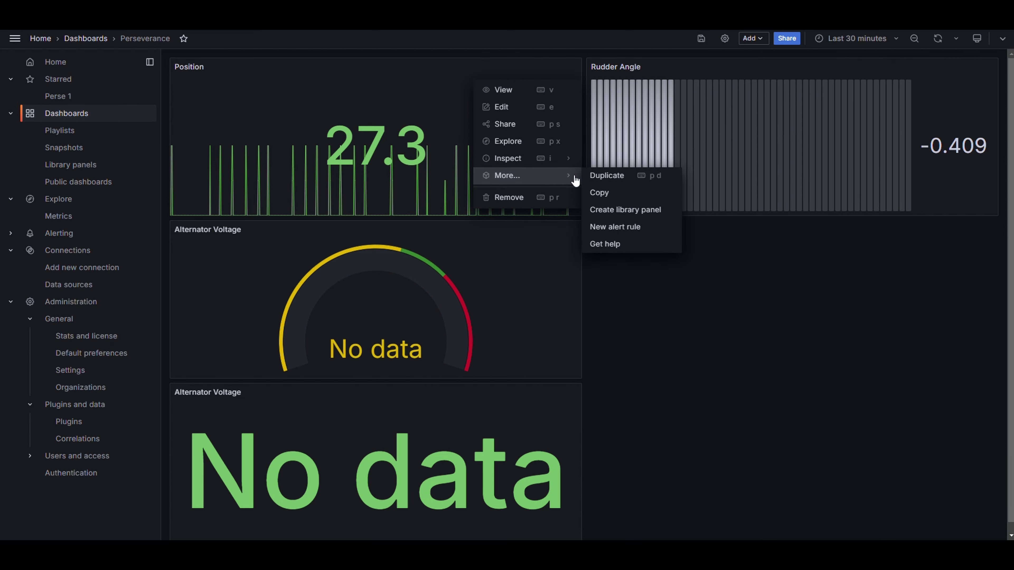
left_click(607, 175)
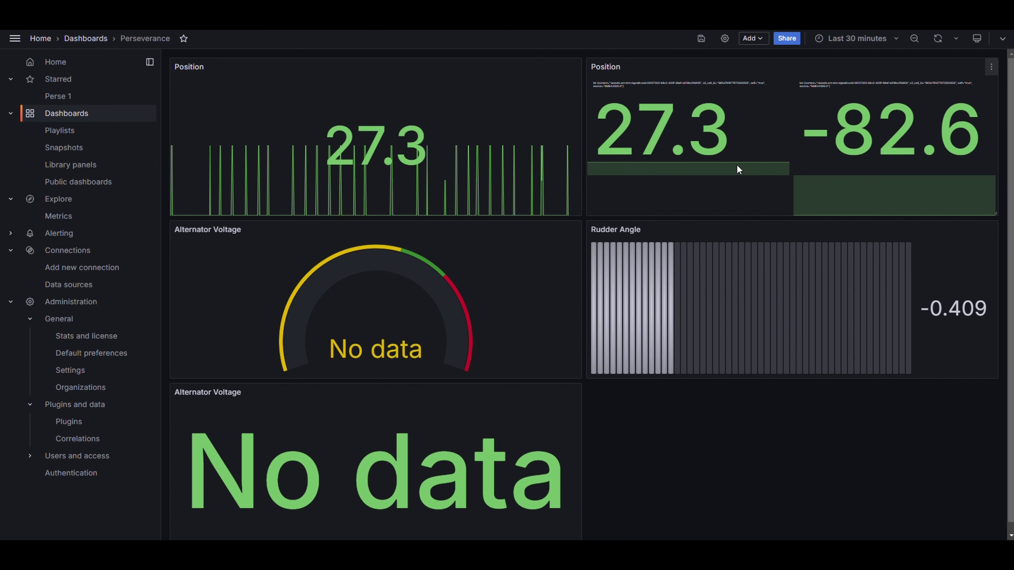
left_click(574, 67)
mouse_move(505, 176)
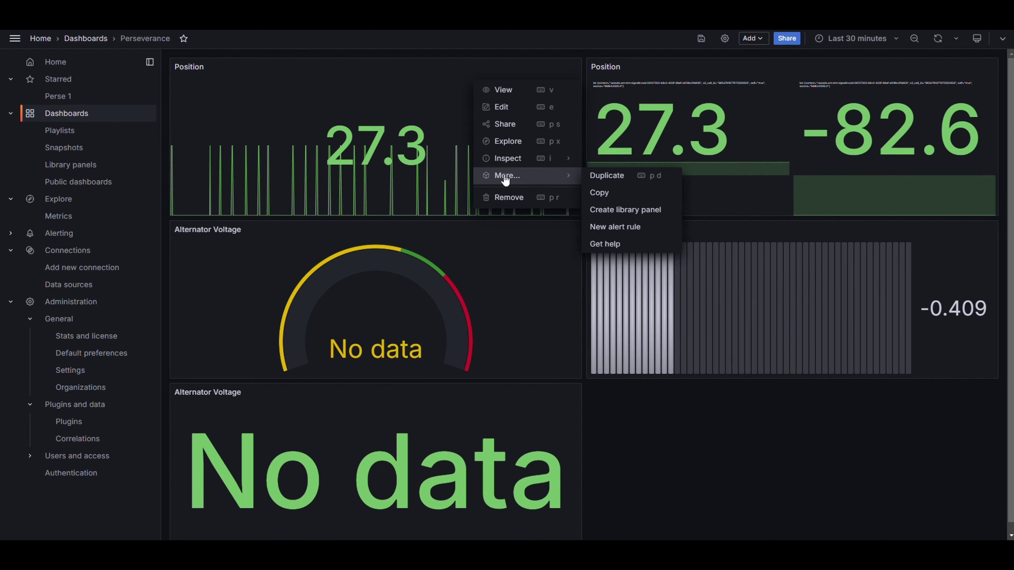
left_click(508, 197)
left_click(593, 155)
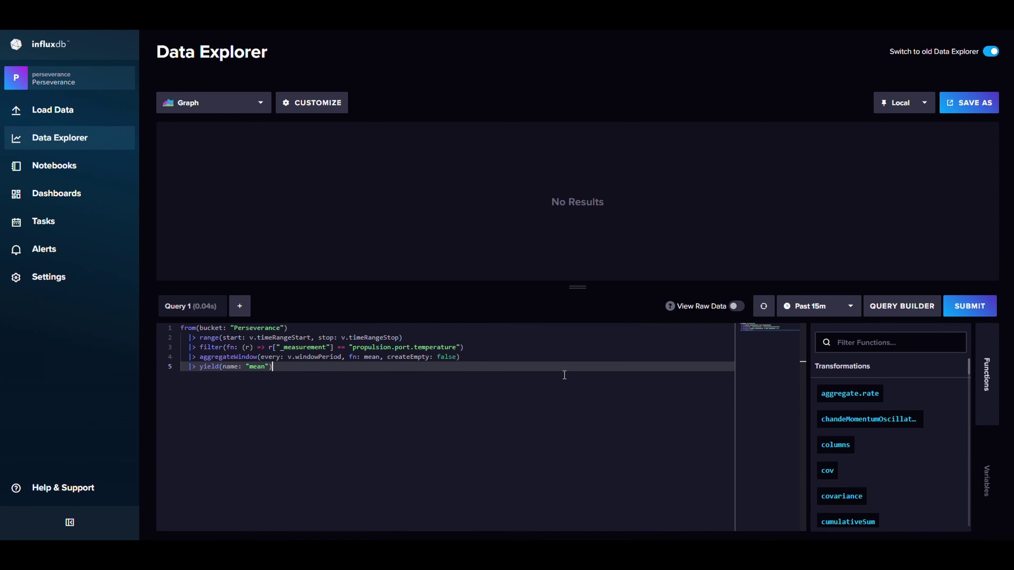
Step: Select the entire port temperature Flux script for copying
key("ctrl+a")
key("ctrl+c")
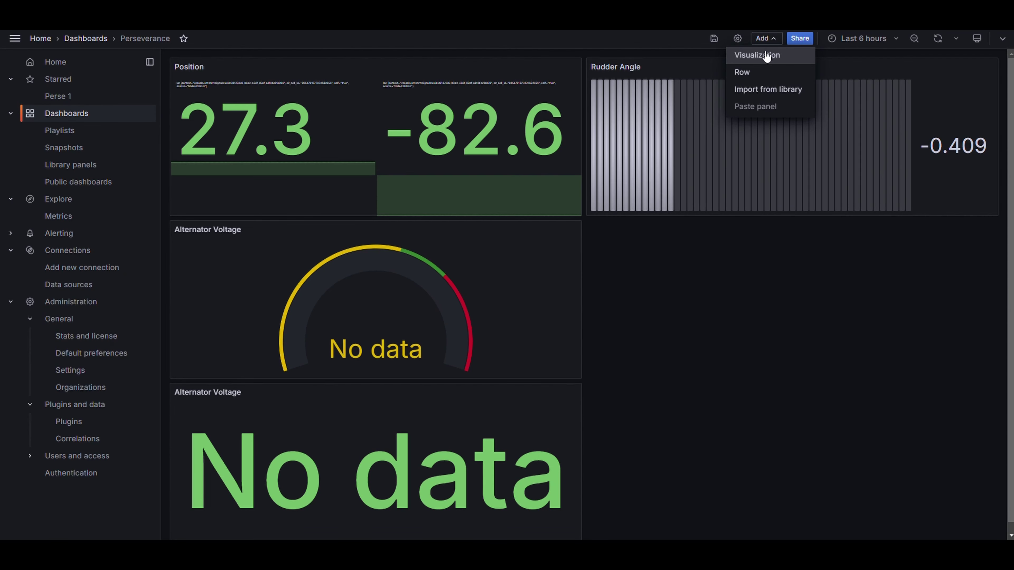
Step: Create a Gauge panel titled 'Port Exhaust Temparature' with the pasted Flux query and save it
left_click(766, 56)
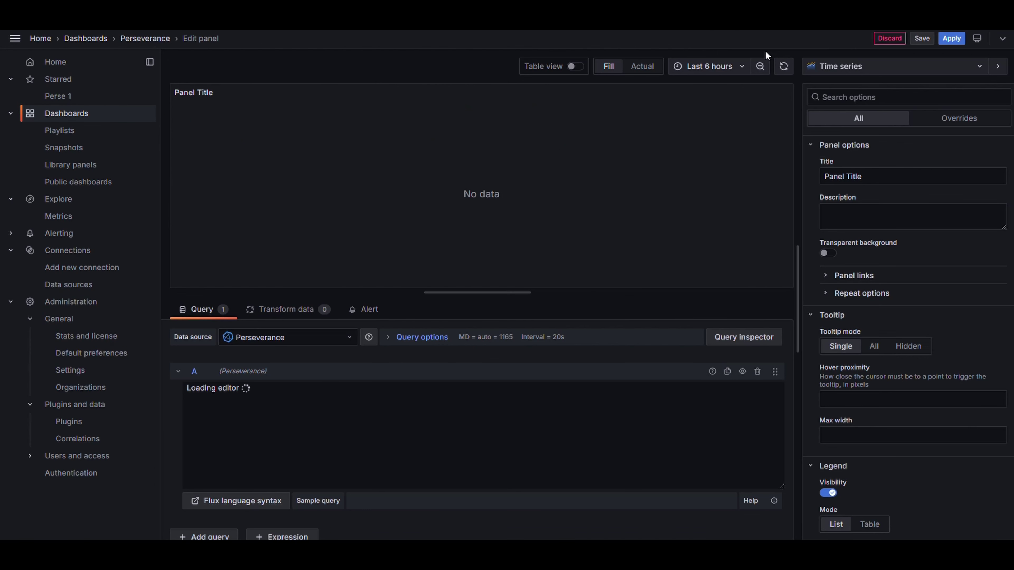
left_click(869, 71)
left_click(877, 220)
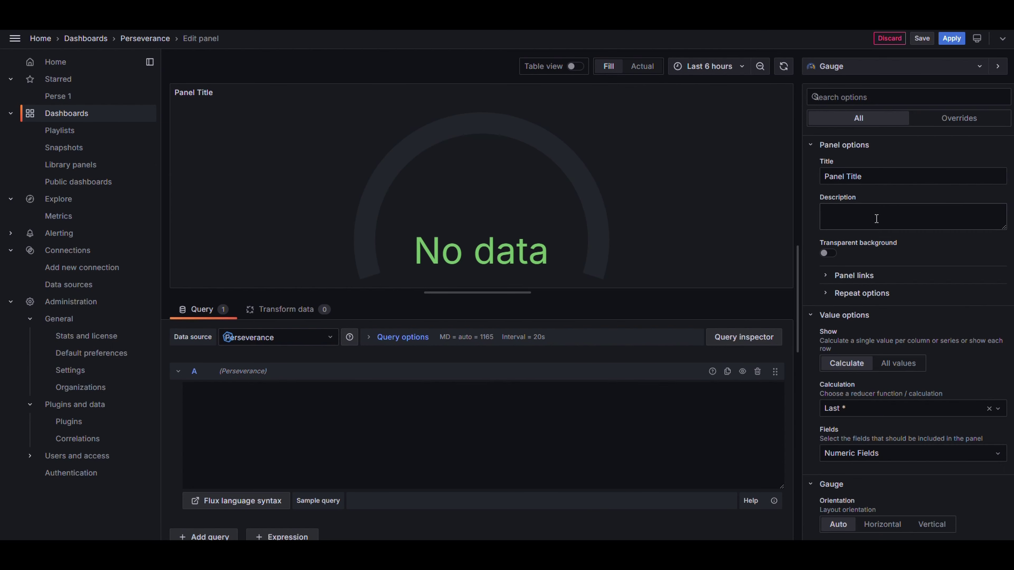
double_click(841, 176)
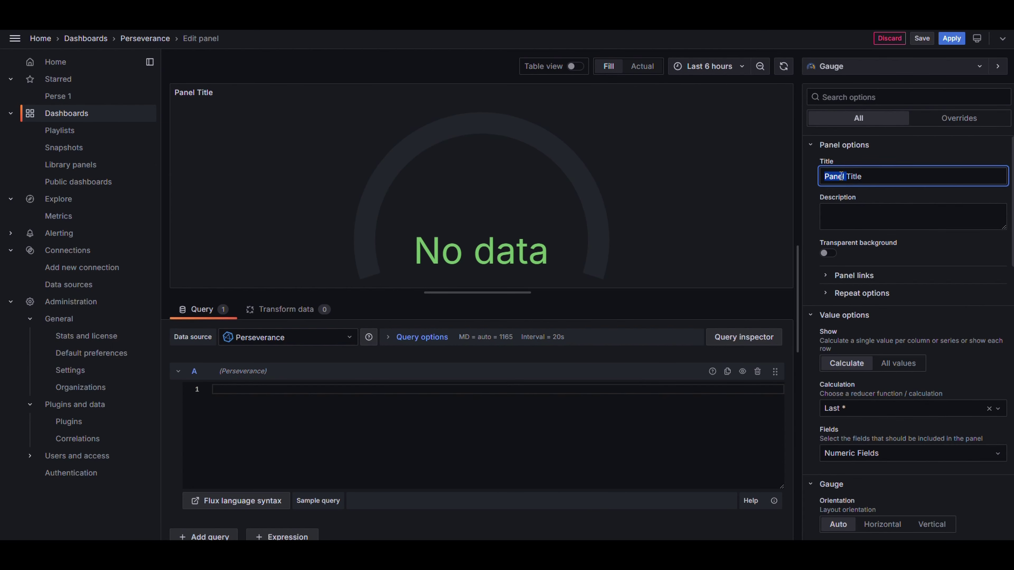
triple_click(841, 176)
type("Port Exhaust Tempa")
type("rature")
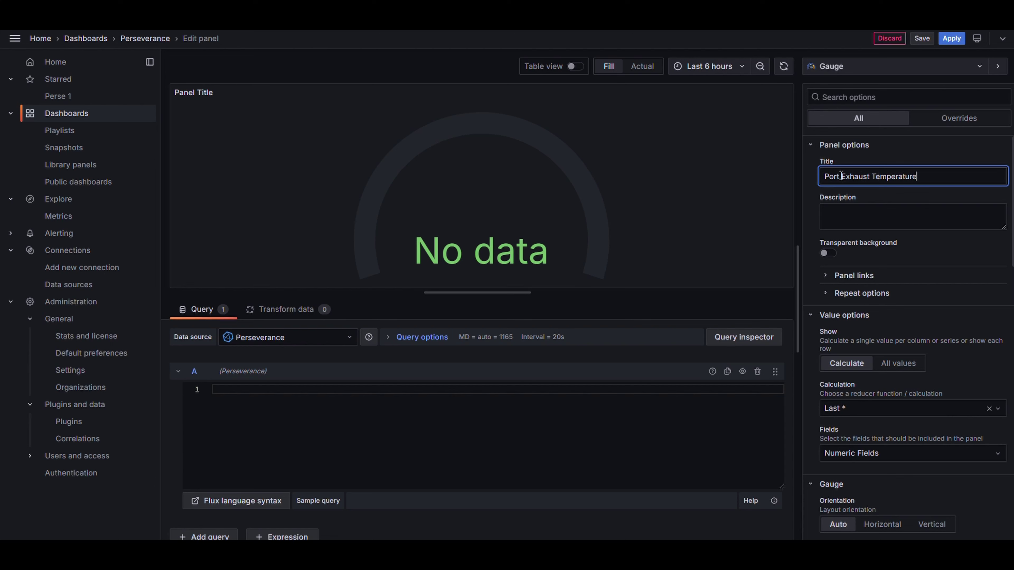
left_click(647, 391)
key("ctrl+v")
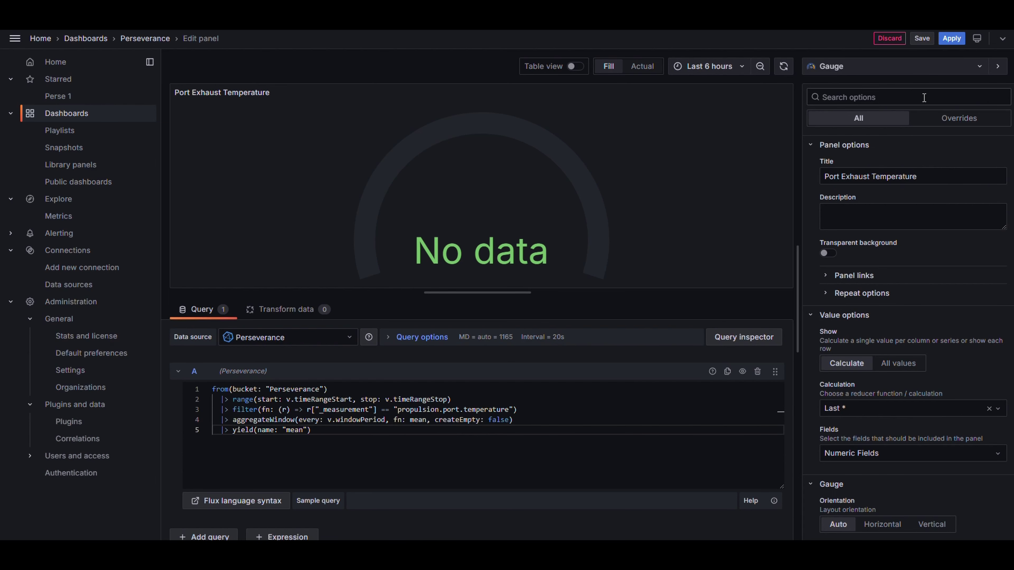
left_click(922, 38)
Step: Set the time range to Last 5 years, enter kiosk mode, and reposition the Alternator Voltage stat panel
left_click(950, 38)
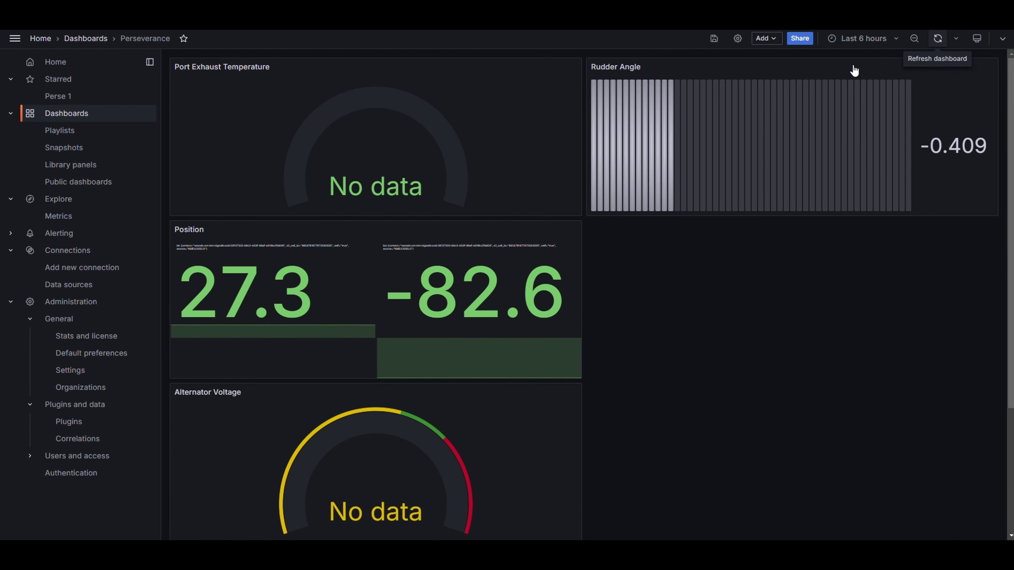
left_click(859, 43)
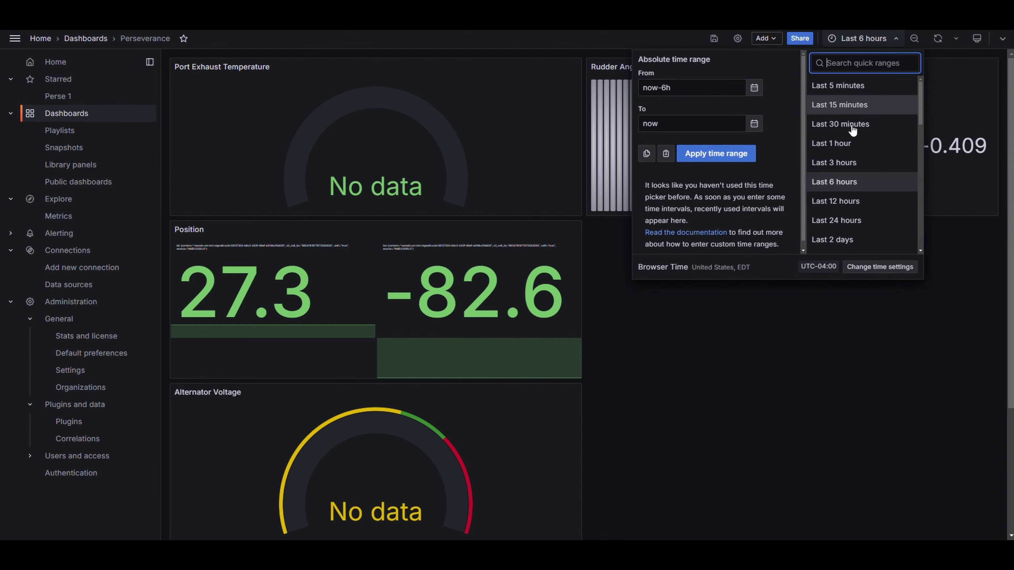
scroll(850, 179, "down", 5)
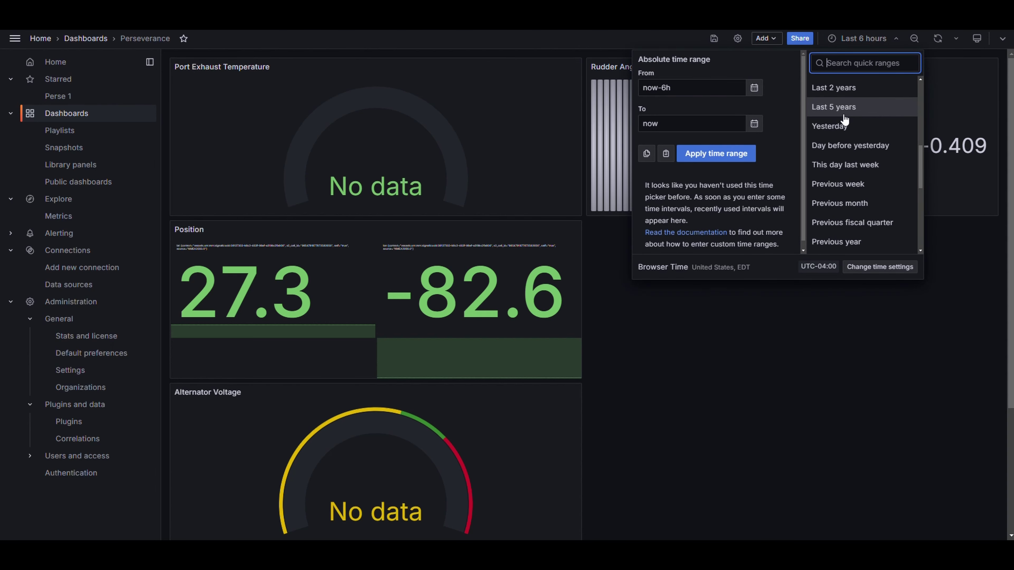
left_click(842, 107)
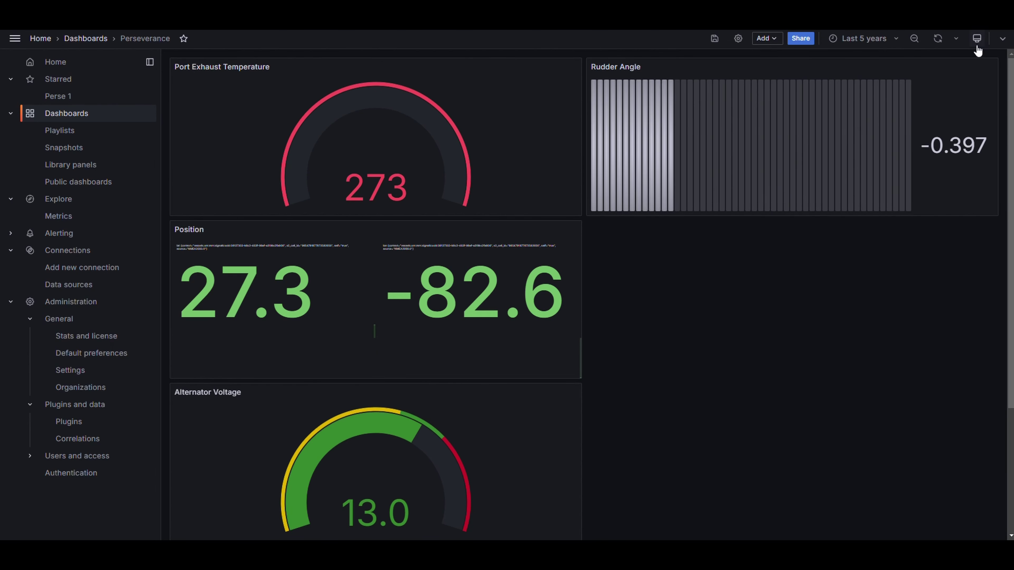
left_click(976, 38)
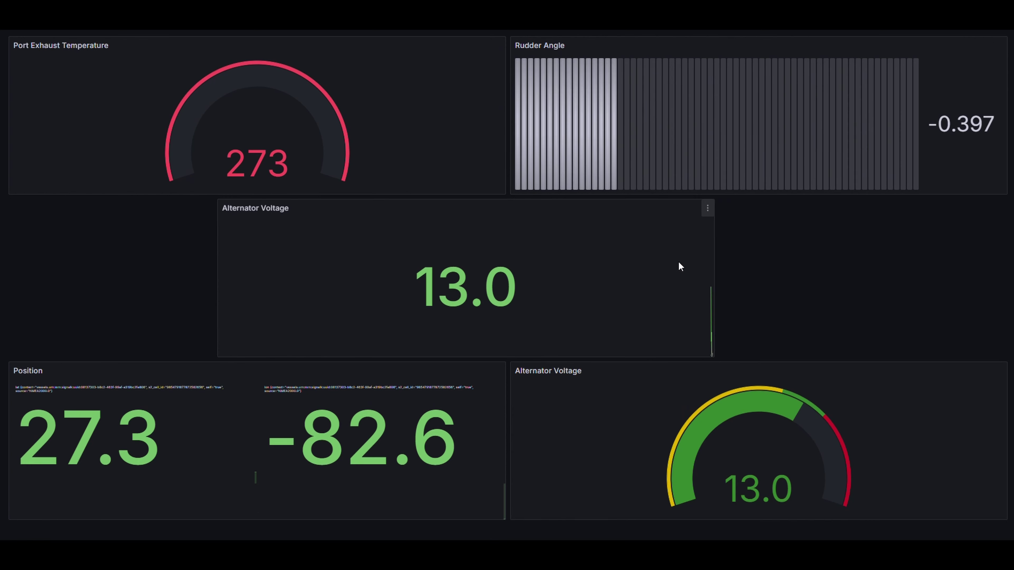
left_click_drag(391, 217, 375, 249)
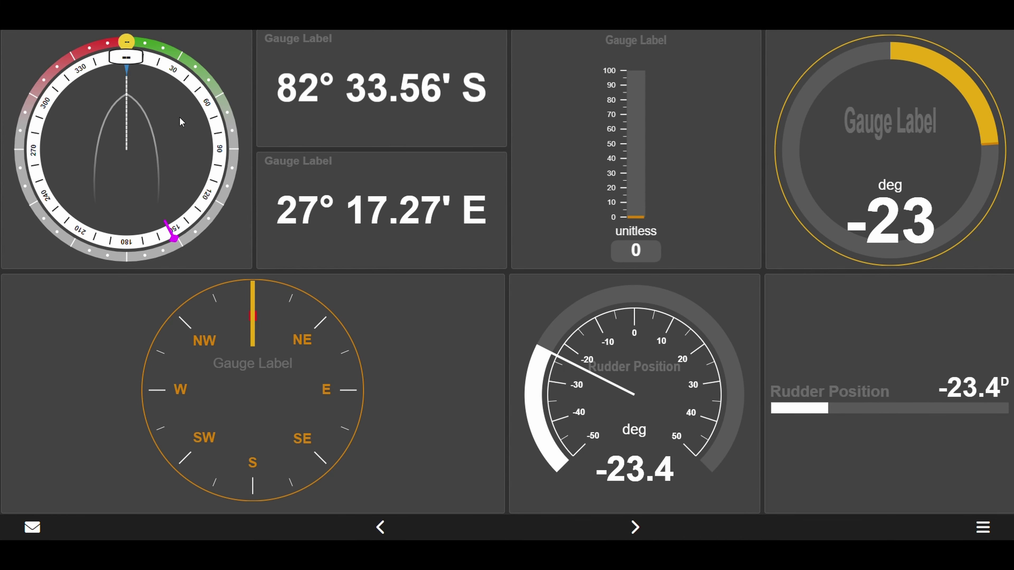
key("ctrl+Tab")
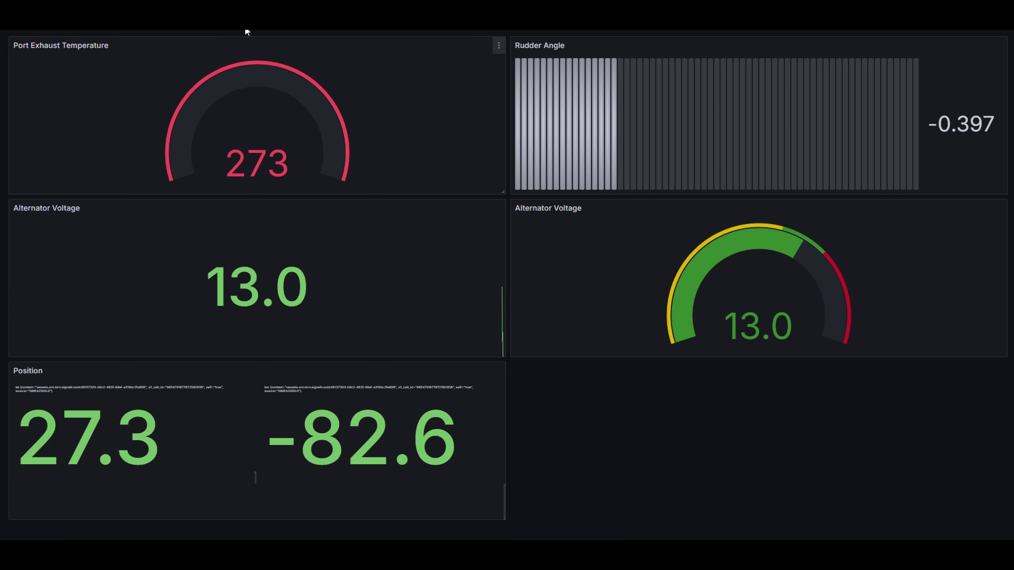